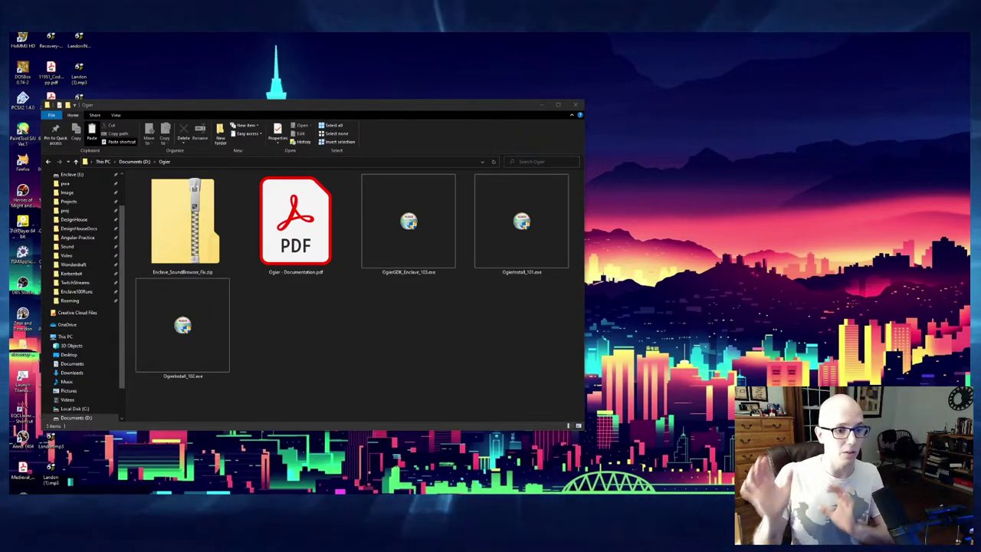
{"action": "left_click", "coordinate": [342, 360]}
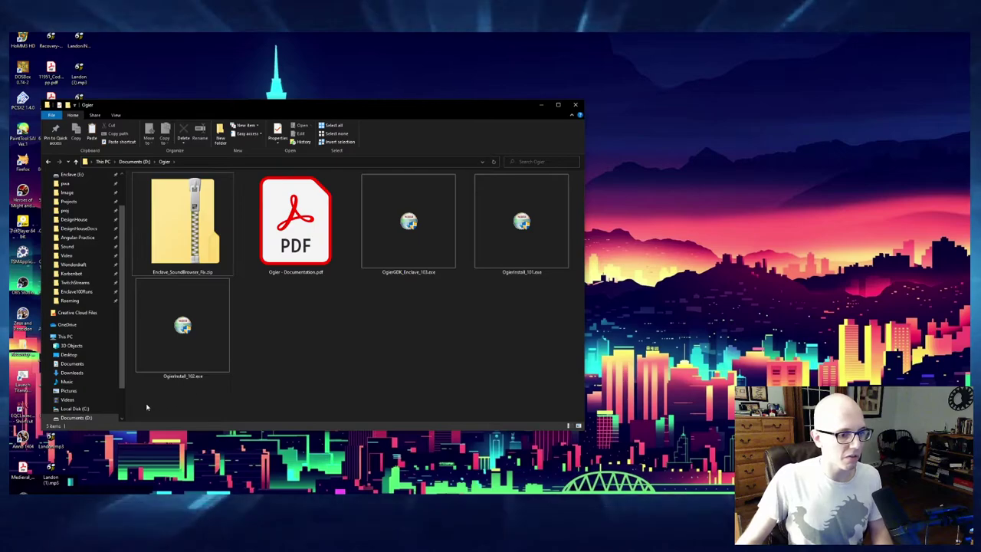
{"action": "left_click_drag", "start_coordinate": [143, 405], "coordinate": [515, 216]}
{"action": "left_click", "coordinate": [362, 348]}
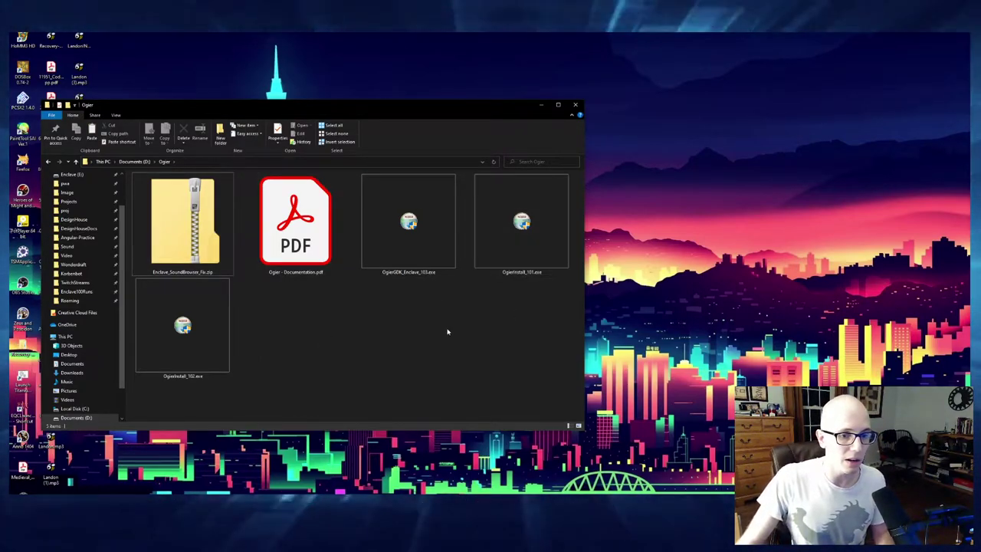
Copy the Enclave game folder from SteamLibrary\steamapps\common into the Ogier folder on the Documents (D:) drive.
{"action": "left_click", "coordinate": [115, 21]}
{"action": "left_click_drag", "start_coordinate": [707, 103], "coordinate": [433, 54]}
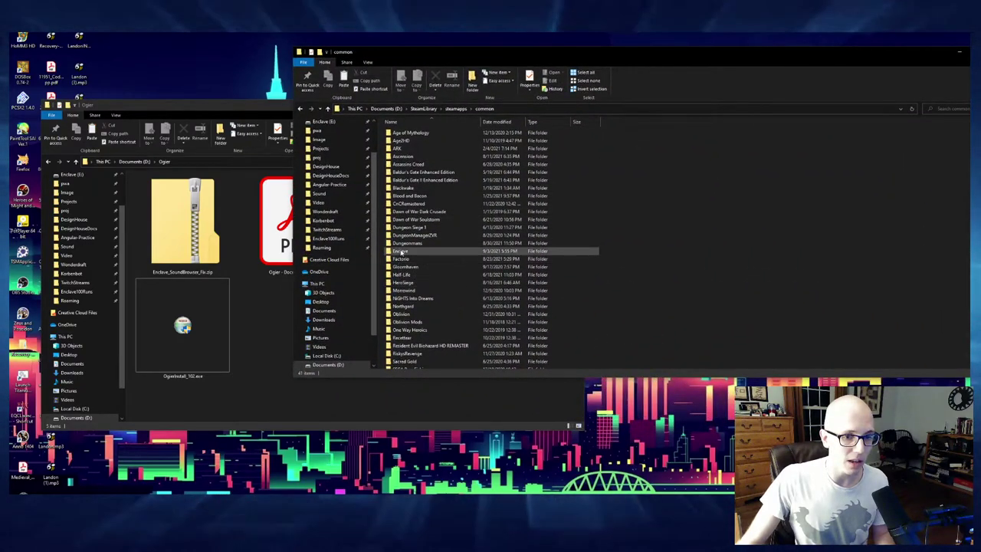
{"action": "left_click_drag", "start_coordinate": [460, 52], "coordinate": [656, 57]}
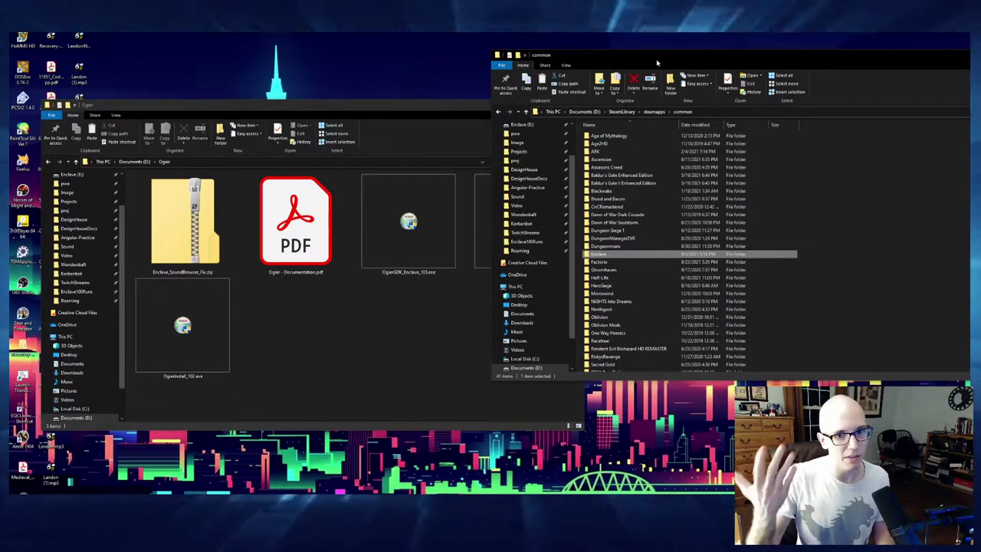
{"action": "left_click", "coordinate": [845, 230]}
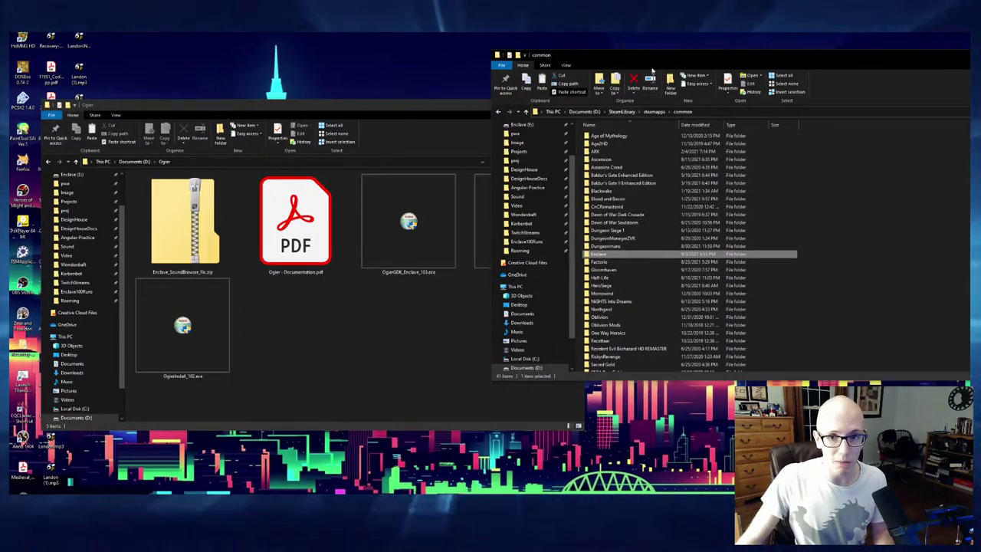
{"action": "left_click_drag", "start_coordinate": [656, 60], "coordinate": [725, 74]}
{"action": "left_click", "coordinate": [964, 68]}
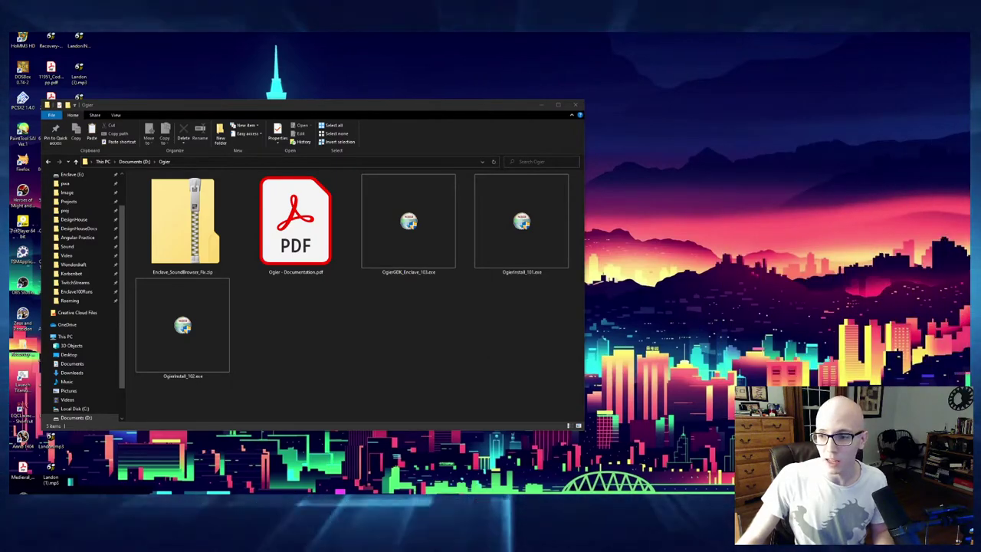
{"action": "left_click", "coordinate": [386, 334]}
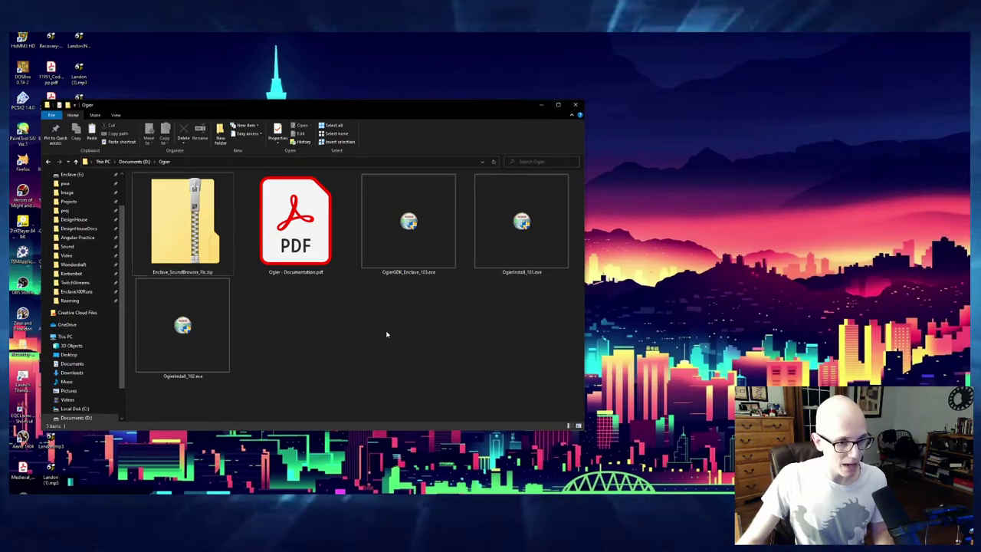
{"action": "key", "text": "ctrl+v"}
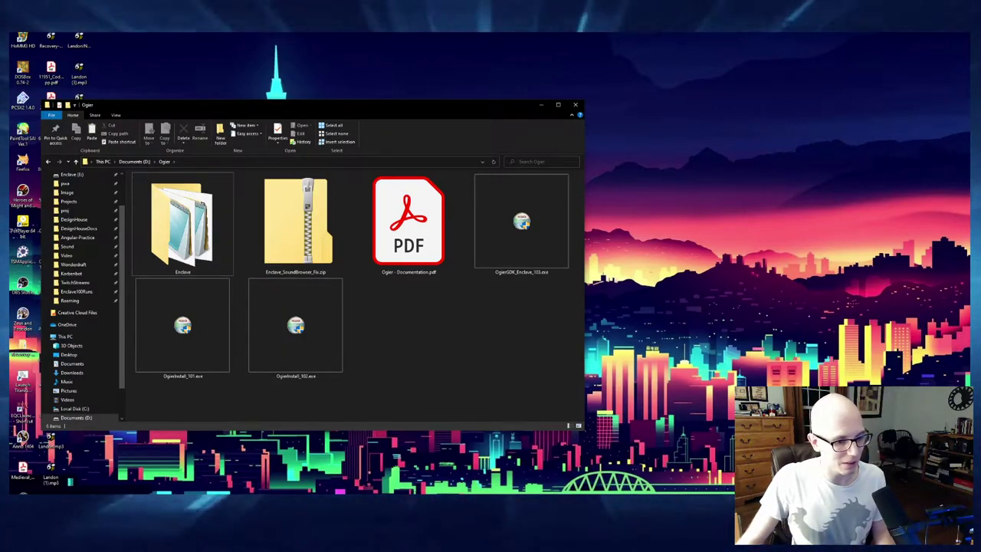
Switch to the web browser and look through ModDB's Enclave files list for the Ogier editor downloads.
{"action": "mouse_move", "coordinate": [222, 506]}
{"action": "left_click", "coordinate": [222, 486]}
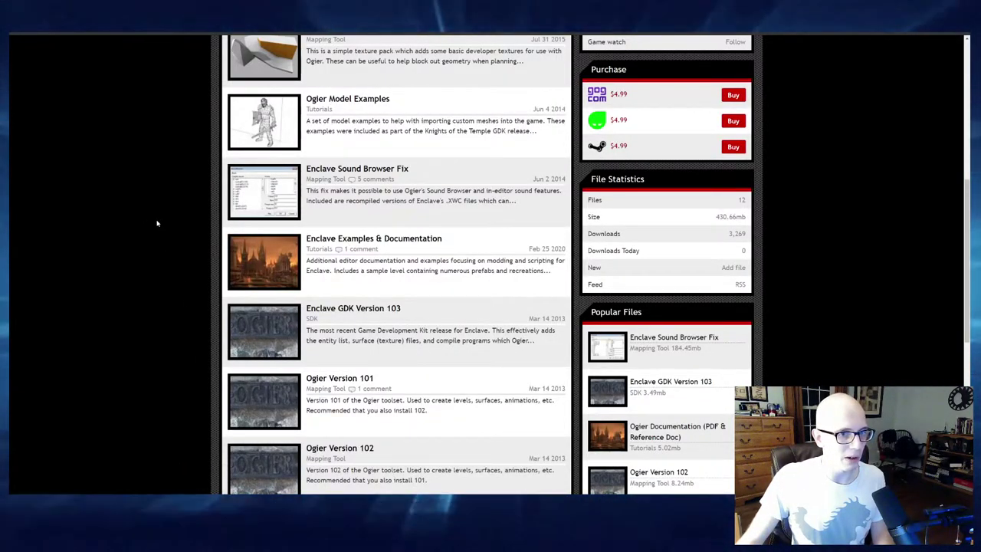
{"action": "scroll", "coordinate": [172, 337], "scroll_direction": "up", "scroll_amount": 4}
{"action": "scroll", "coordinate": [171, 337], "scroll_direction": "up", "scroll_amount": 2}
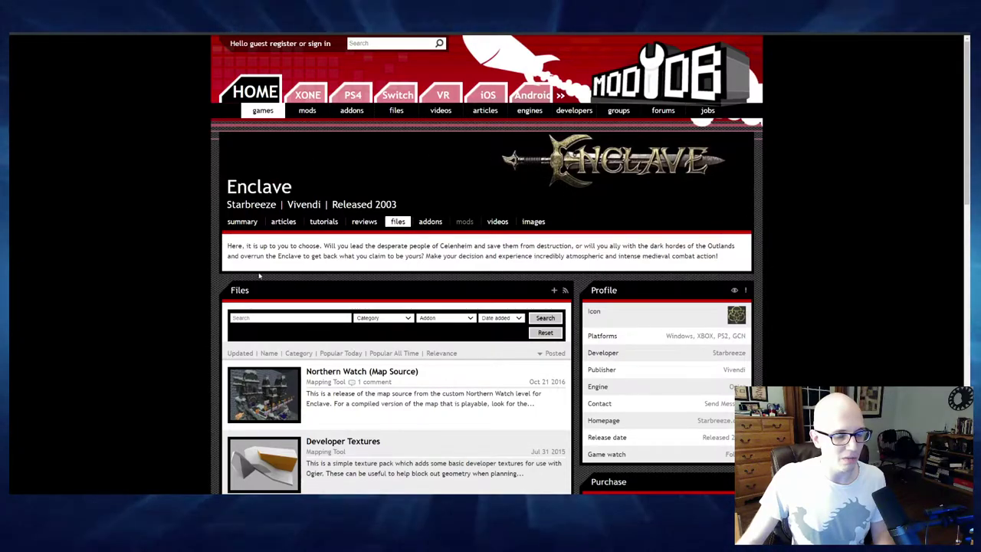
{"action": "scroll", "coordinate": [195, 295], "scroll_direction": "down", "scroll_amount": 2}
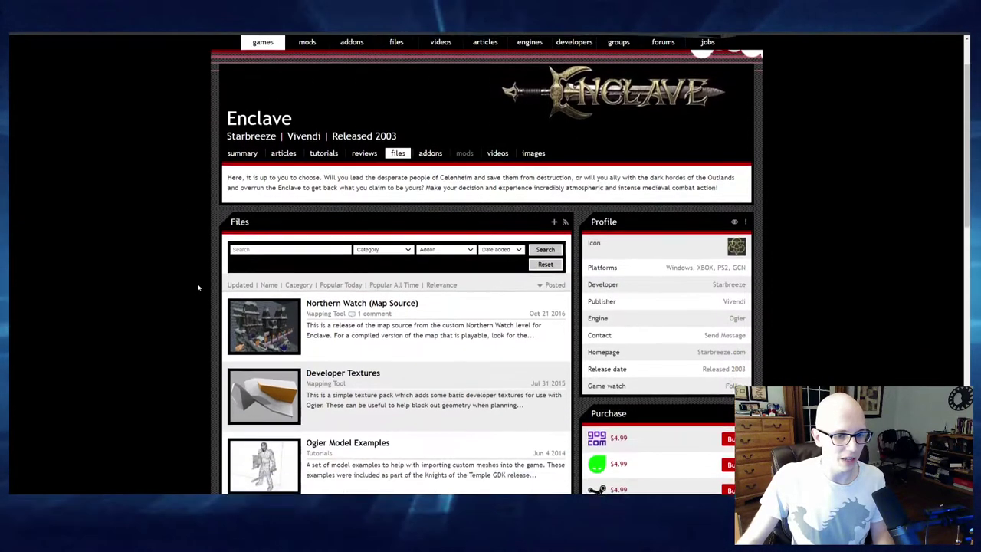
{"action": "scroll", "coordinate": [198, 287], "scroll_direction": "down", "scroll_amount": 5}
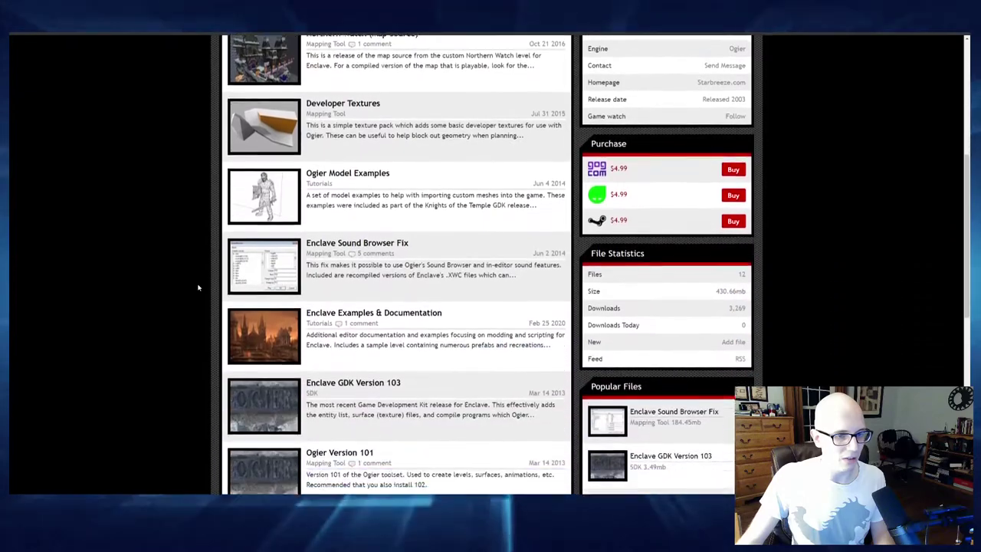
{"action": "scroll", "coordinate": [249, 311], "scroll_direction": "down", "scroll_amount": 5}
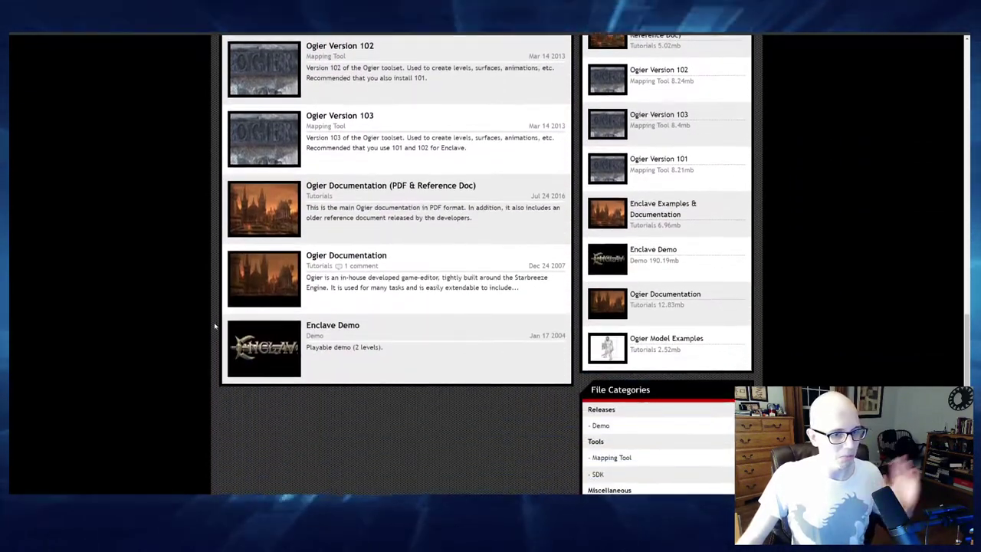
{"action": "scroll", "coordinate": [216, 327], "scroll_direction": "up", "scroll_amount": 2}
{"action": "scroll", "coordinate": [215, 329], "scroll_direction": "up", "scroll_amount": 4}
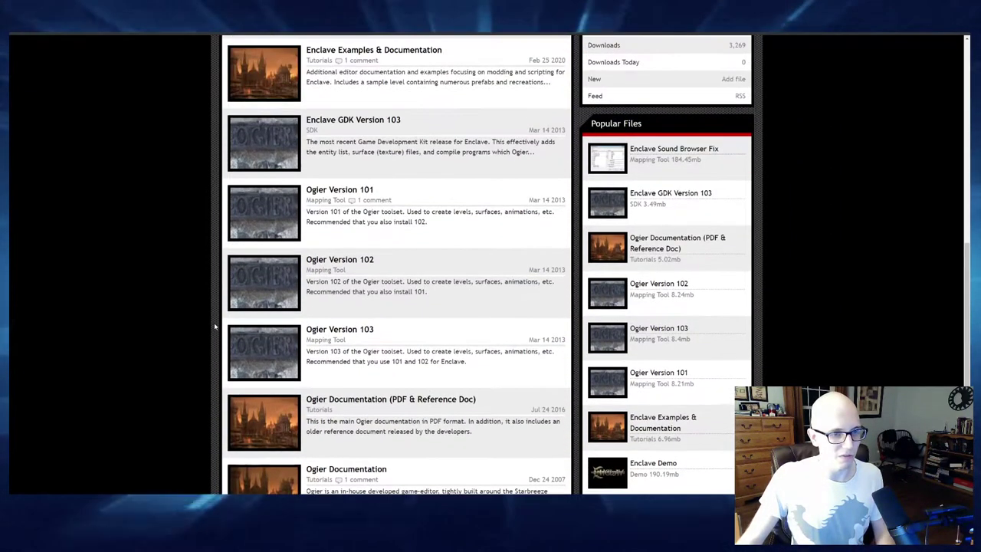
{"action": "scroll", "coordinate": [213, 334], "scroll_direction": "down", "scroll_amount": 1}
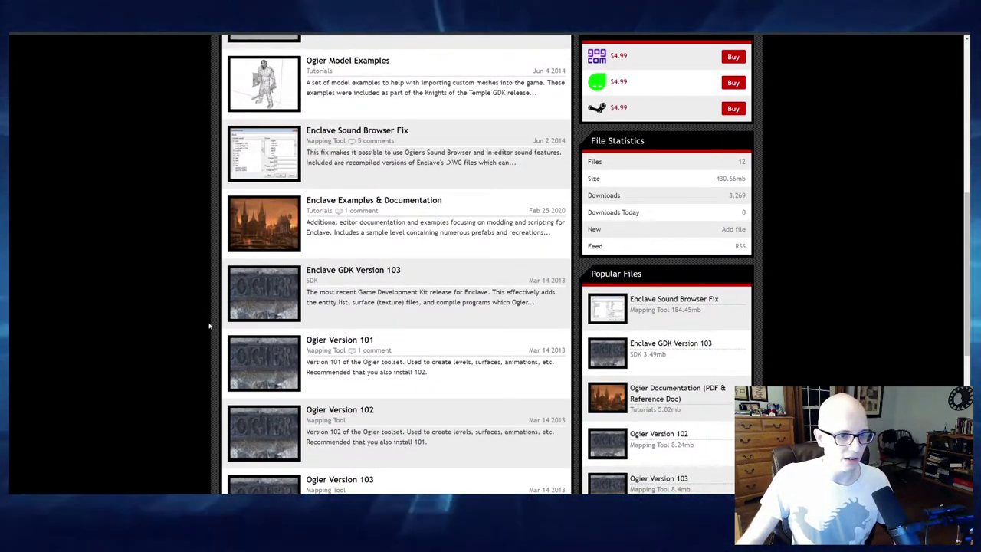
{"action": "scroll", "coordinate": [187, 288], "scroll_direction": "down", "scroll_amount": 1}
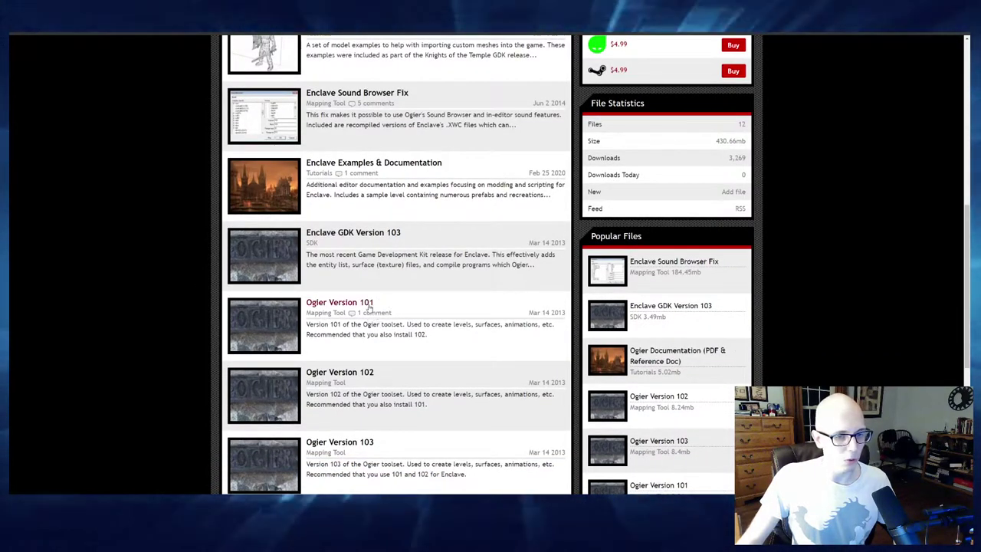
Examine the list entries for Ogier Version 101, 102 and 103 and Enclave GDK Version 103, including the recommended versions.
{"action": "left_click_drag", "start_coordinate": [318, 300], "coordinate": [306, 301]}
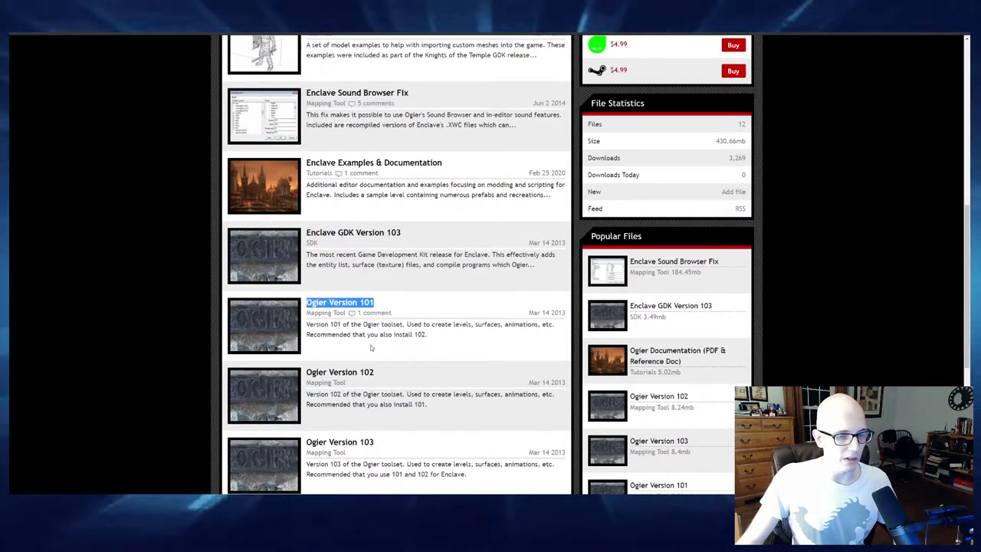
{"action": "left_click_drag", "start_coordinate": [382, 373], "coordinate": [317, 369]}
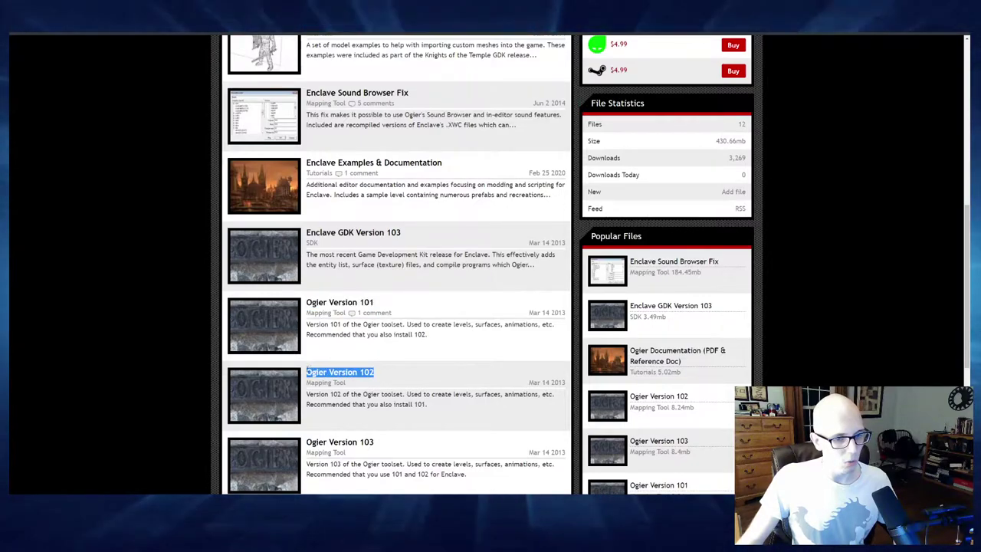
{"action": "left_click_drag", "start_coordinate": [401, 232], "coordinate": [306, 232]}
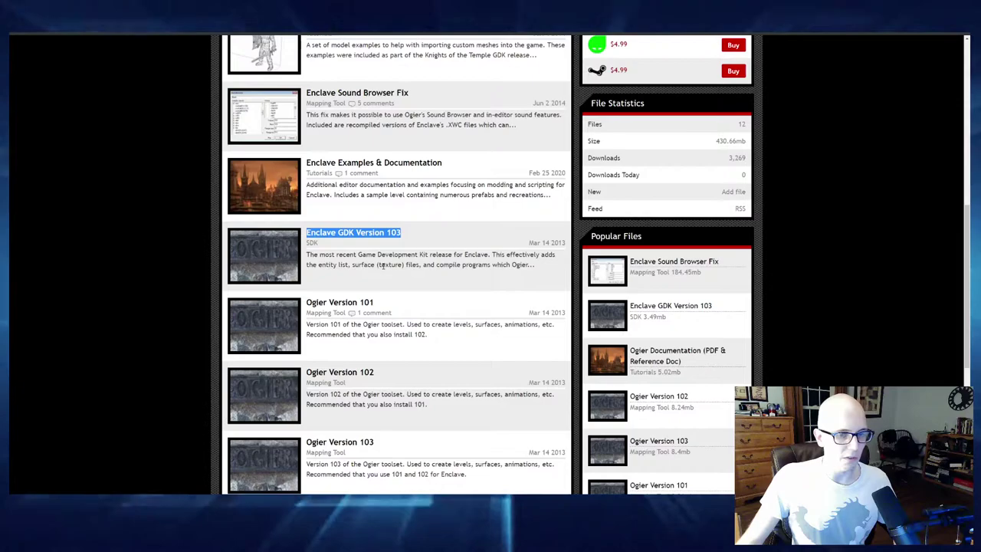
{"action": "left_click_drag", "start_coordinate": [375, 442], "coordinate": [369, 474]}
{"action": "left_click_drag", "start_coordinate": [435, 464], "coordinate": [555, 464]}
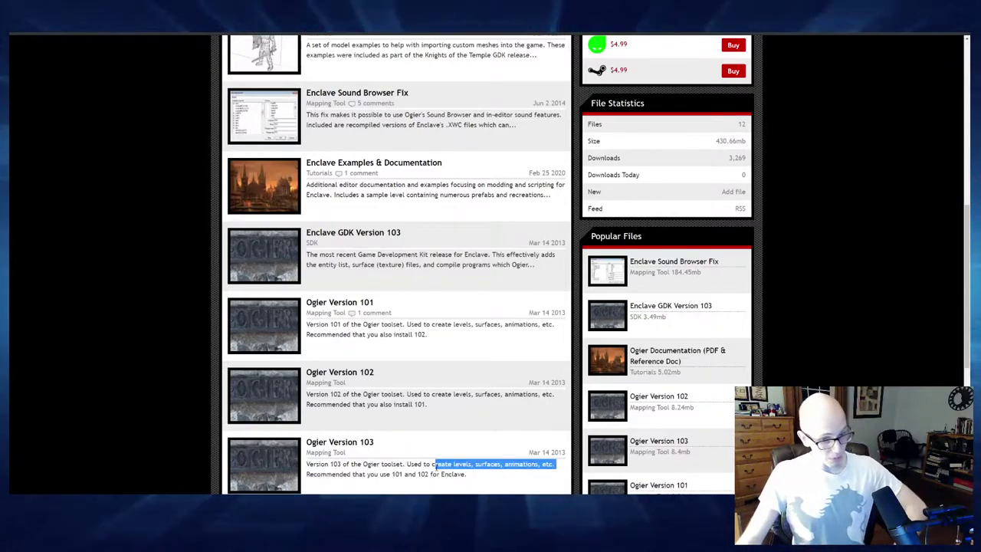
{"action": "left_click_drag", "start_coordinate": [307, 475], "coordinate": [477, 477]}
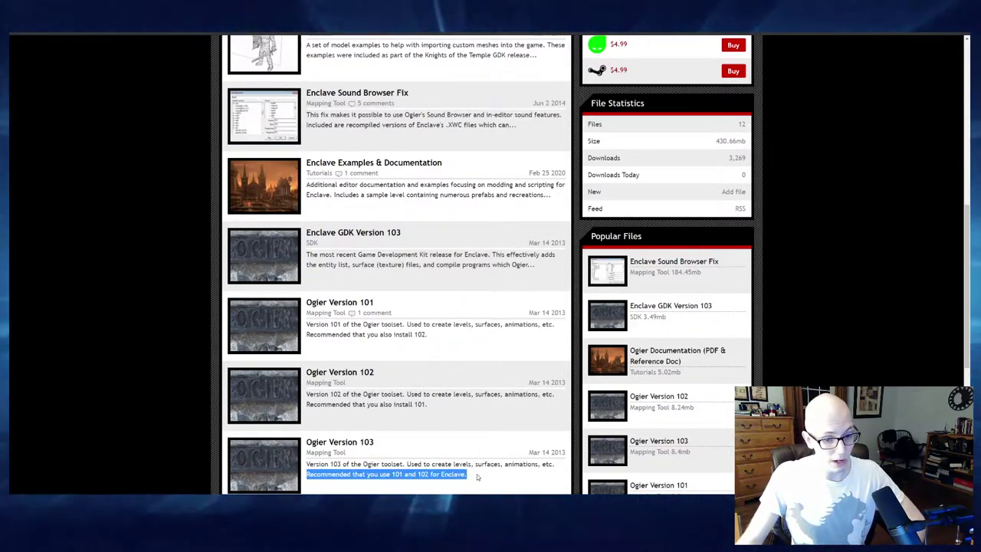
{"action": "left_click_drag", "start_coordinate": [460, 418], "coordinate": [306, 302]}
{"action": "left_click", "coordinate": [377, 252]}
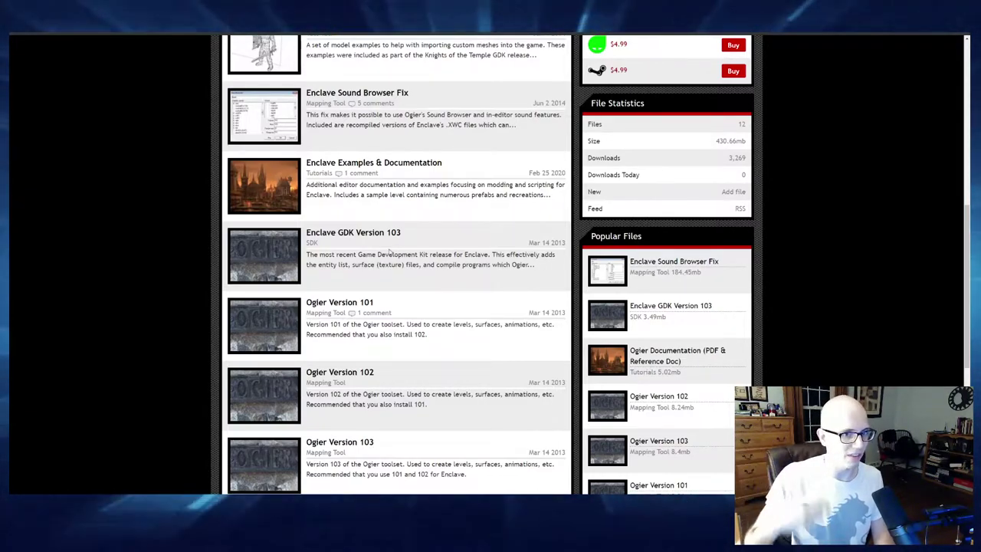
Open the Ogier Version 101 page from the Enclave files list and download OgierInstall_101.exe.
{"action": "scroll", "coordinate": [383, 180], "scroll_direction": "up", "scroll_amount": 1}
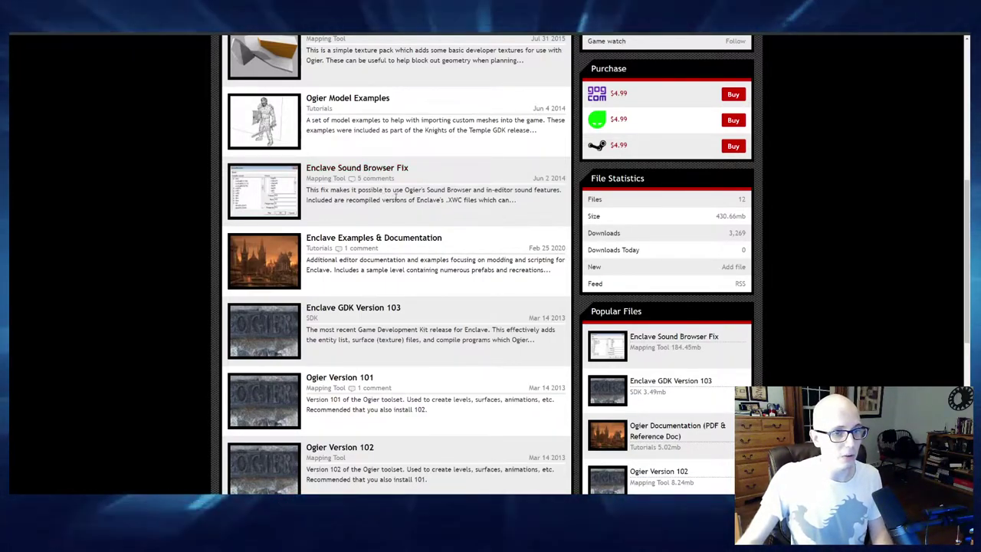
{"action": "scroll", "coordinate": [383, 199], "scroll_direction": "down", "scroll_amount": 2}
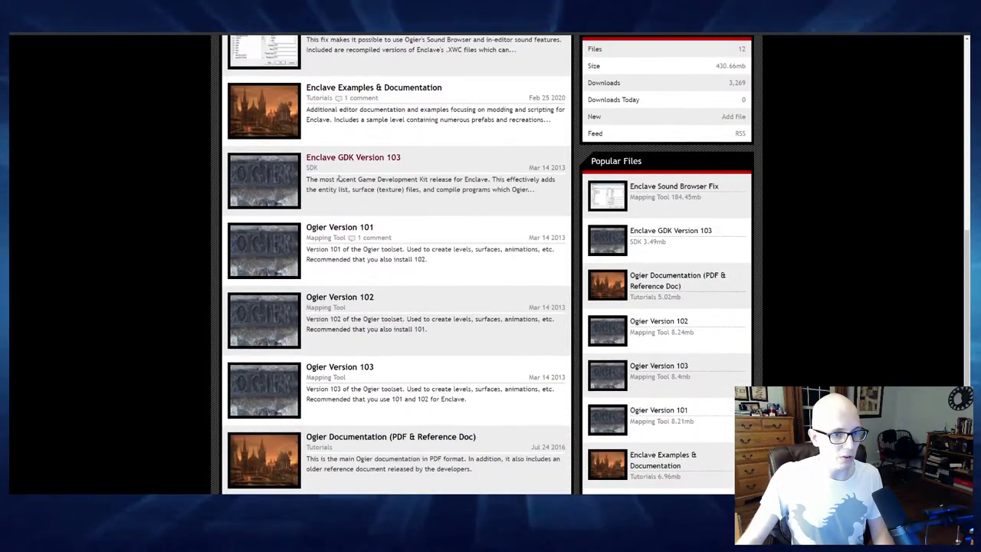
{"action": "scroll", "coordinate": [346, 272], "scroll_direction": "up", "scroll_amount": 1}
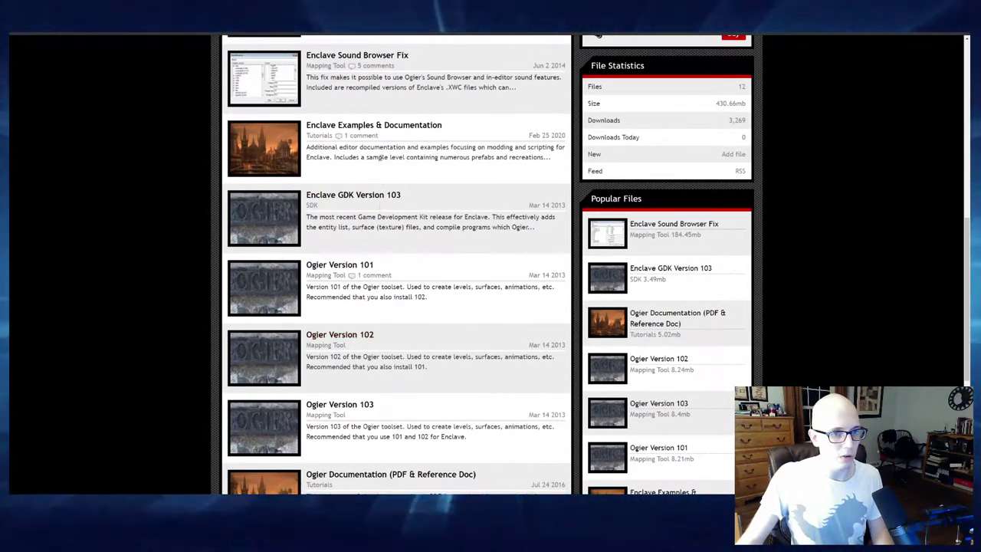
{"action": "scroll", "coordinate": [345, 337], "scroll_direction": "up", "scroll_amount": 1}
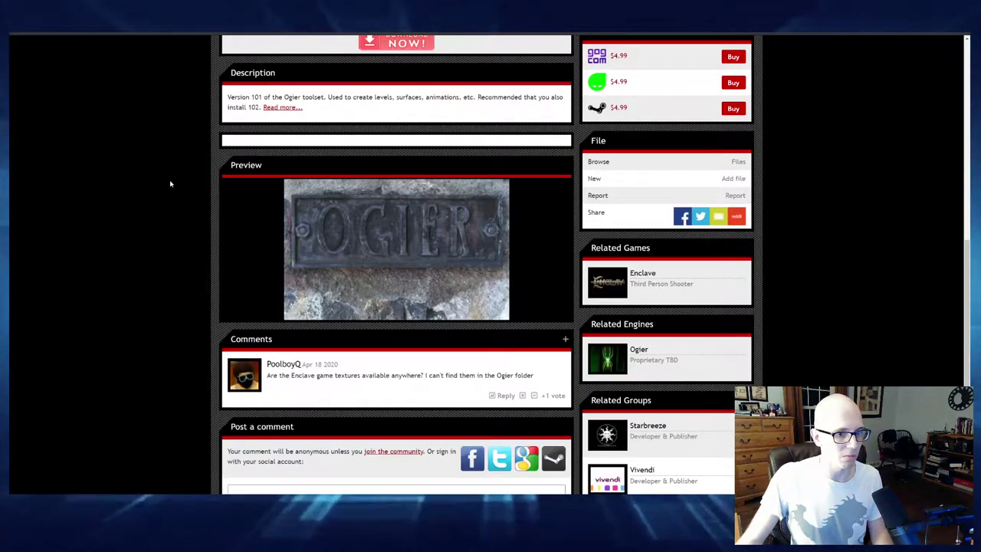
{"action": "scroll", "coordinate": [170, 184], "scroll_direction": "up", "scroll_amount": 5}
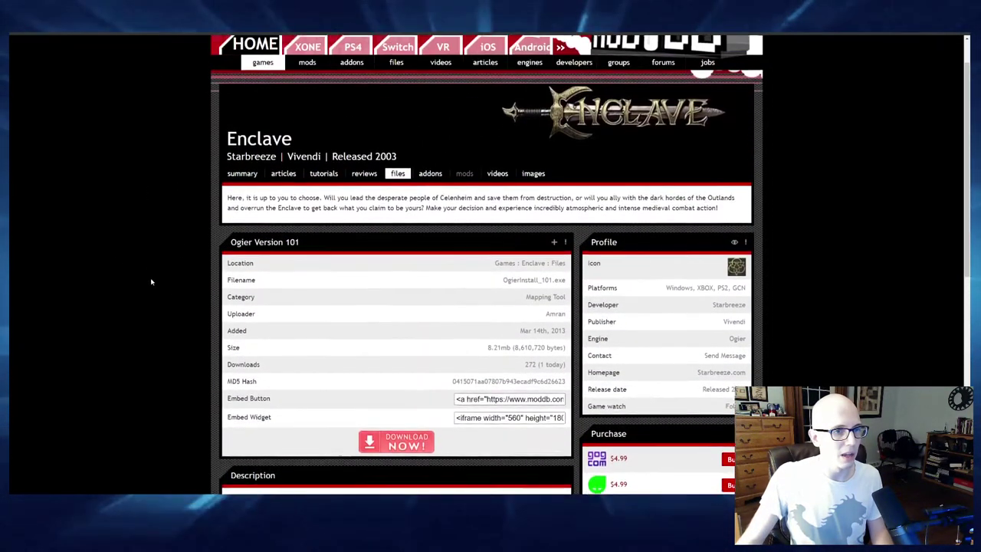
{"action": "scroll", "coordinate": [153, 278], "scroll_direction": "down", "scroll_amount": 2}
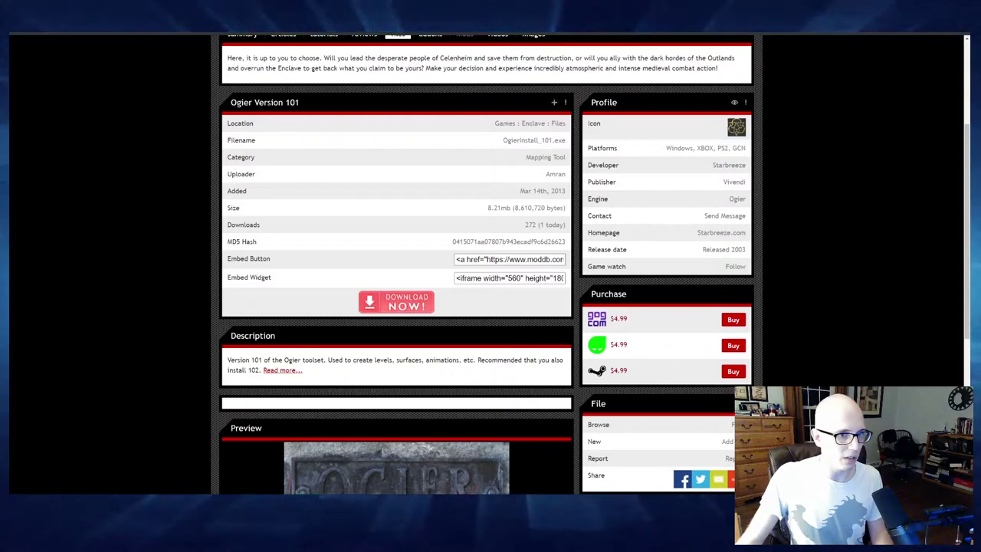
{"action": "left_click", "coordinate": [398, 303]}
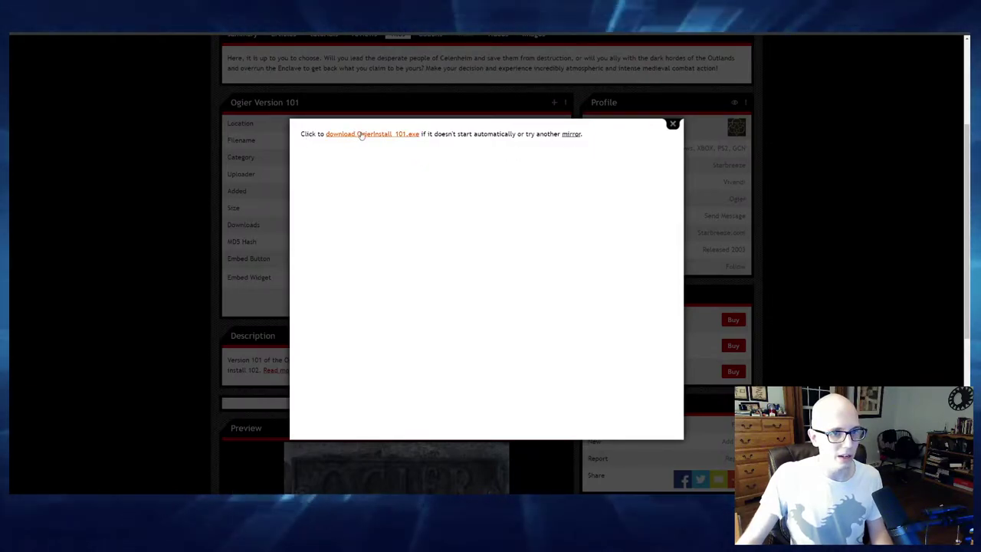
{"action": "left_click", "coordinate": [673, 125]}
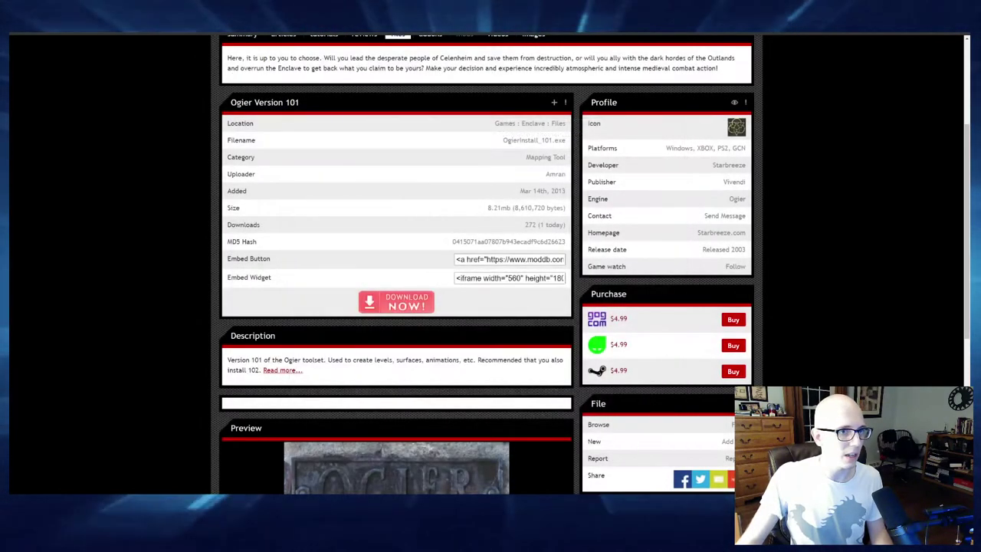
Open the Ogier Version 102 page and download OgierInstall_102.exe.
{"action": "scroll", "coordinate": [197, 98], "scroll_direction": "down", "scroll_amount": 3}
{"action": "scroll", "coordinate": [214, 187], "scroll_direction": "up", "scroll_amount": 2}
{"action": "scroll", "coordinate": [214, 187], "scroll_direction": "up", "scroll_amount": 3}
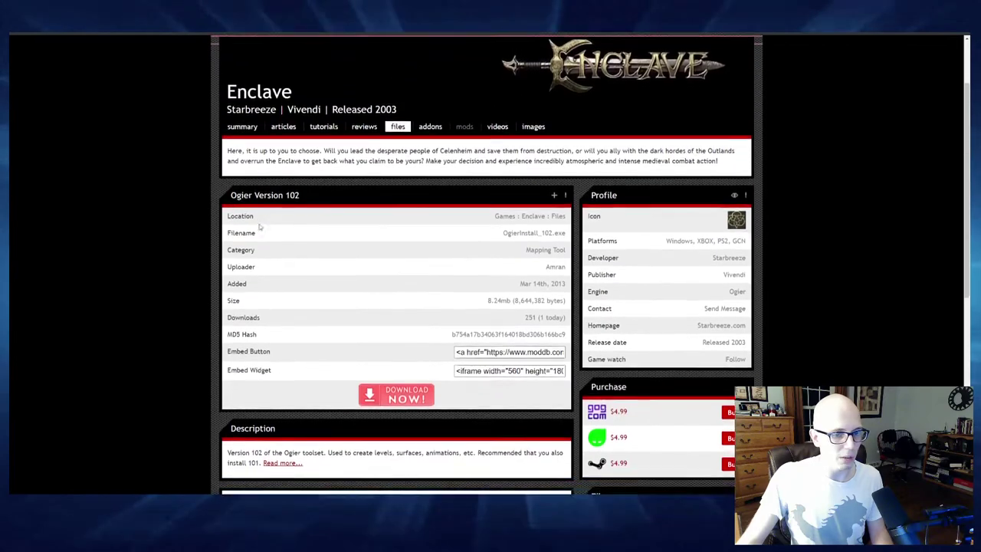
{"action": "scroll", "coordinate": [442, 335], "scroll_direction": "down", "scroll_amount": 1}
{"action": "left_click", "coordinate": [396, 338]}
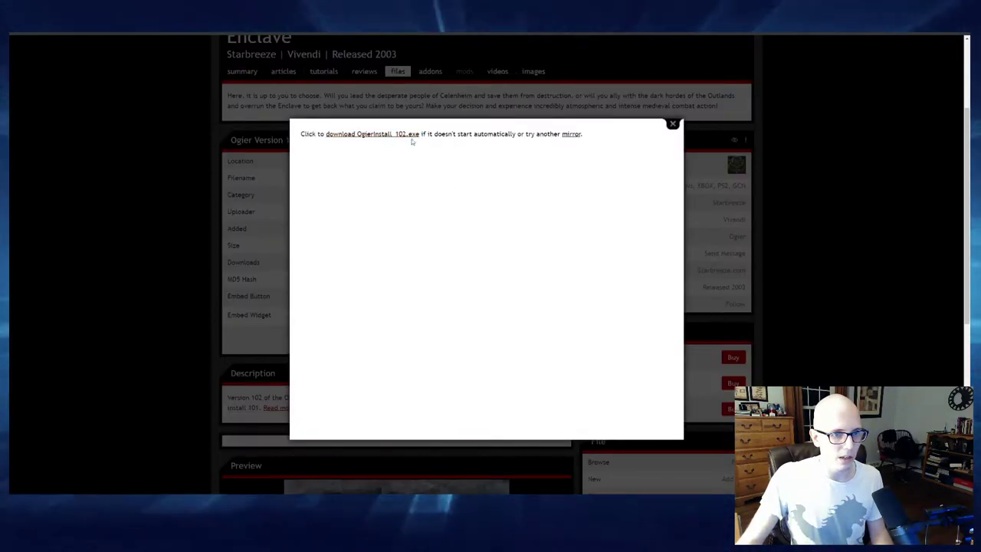
{"action": "left_click", "coordinate": [673, 124]}
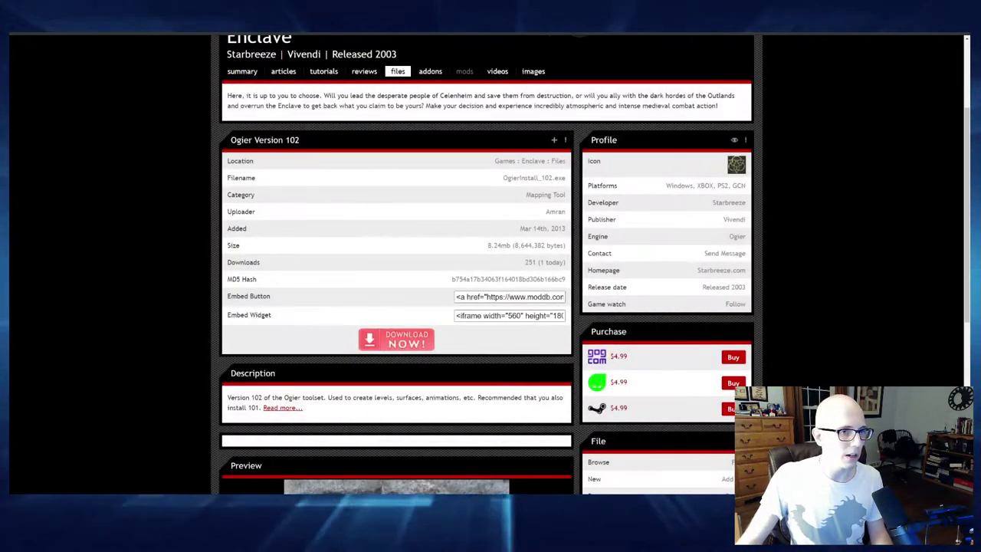
Return to the Enclave files list, open the Enclave GDK Version 103 page and download OgierGDK_Enclave_103.exe.
{"action": "key", "text": "alt+Left"}
{"action": "scroll", "coordinate": [191, 265], "scroll_direction": "up", "scroll_amount": 5}
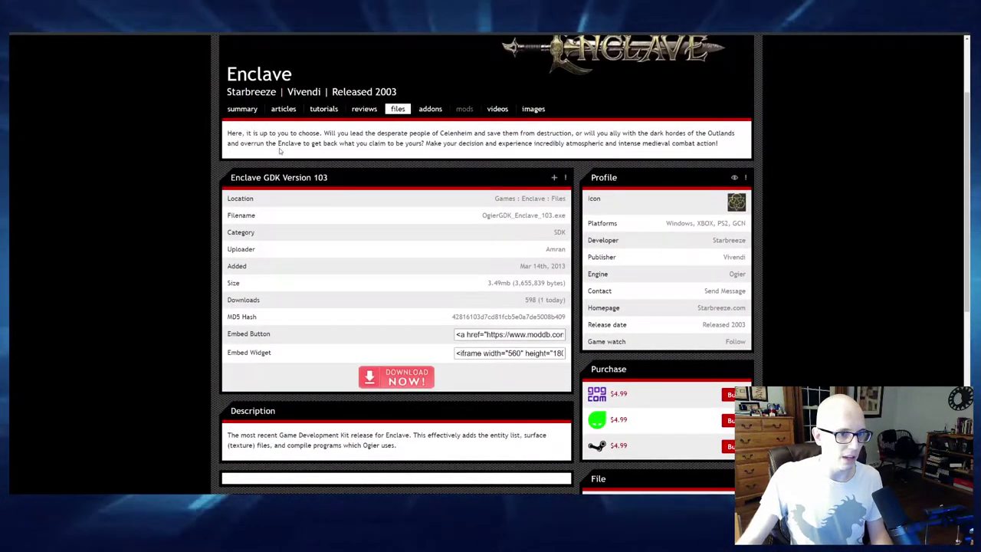
{"action": "scroll", "coordinate": [376, 324], "scroll_direction": "down", "scroll_amount": 1}
{"action": "left_click", "coordinate": [383, 305]}
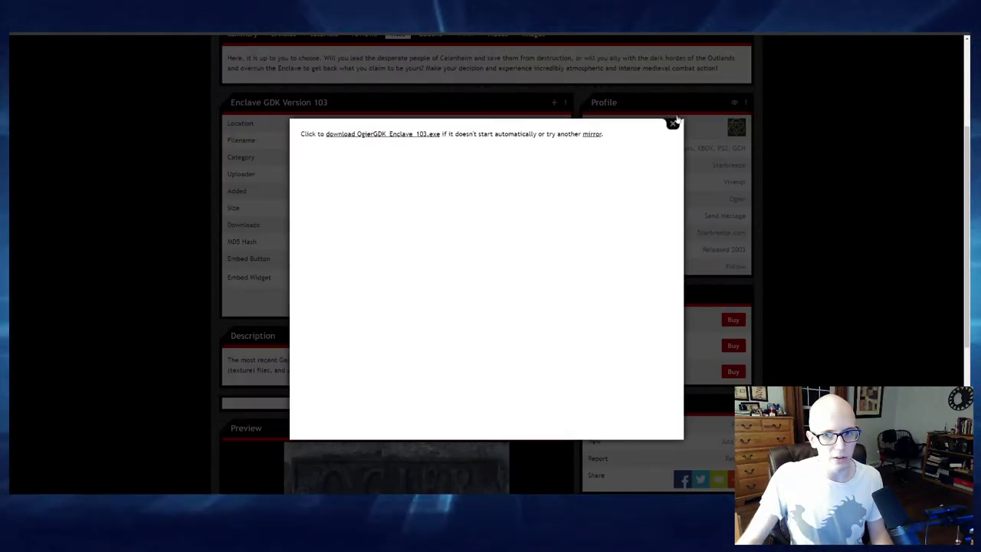
Review the Enclave Sound Browser Fix page and download Enclave_SoundBrowser_Fix.zip.
{"action": "left_click", "coordinate": [672, 124]}
{"action": "scroll", "coordinate": [673, 230], "scroll_direction": "down", "scroll_amount": 3}
{"action": "scroll", "coordinate": [338, 268], "scroll_direction": "up", "scroll_amount": 4}
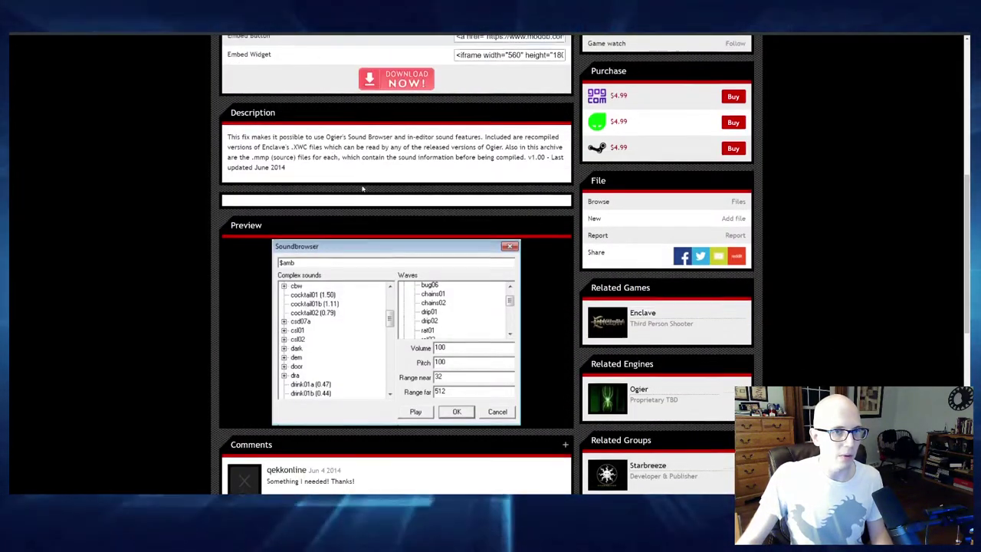
{"action": "scroll", "coordinate": [338, 268], "scroll_direction": "up", "scroll_amount": 1}
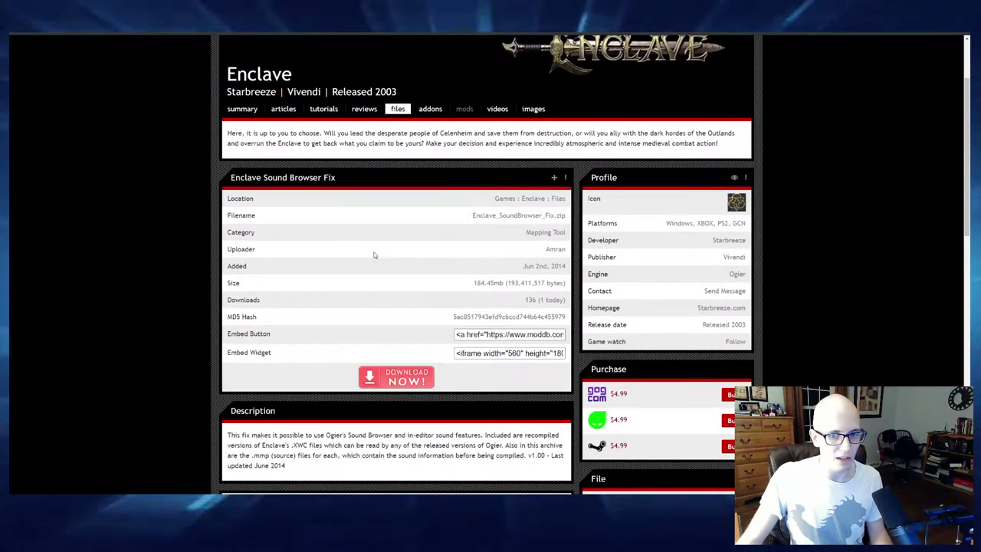
{"action": "scroll", "coordinate": [374, 257], "scroll_direction": "down", "scroll_amount": 1}
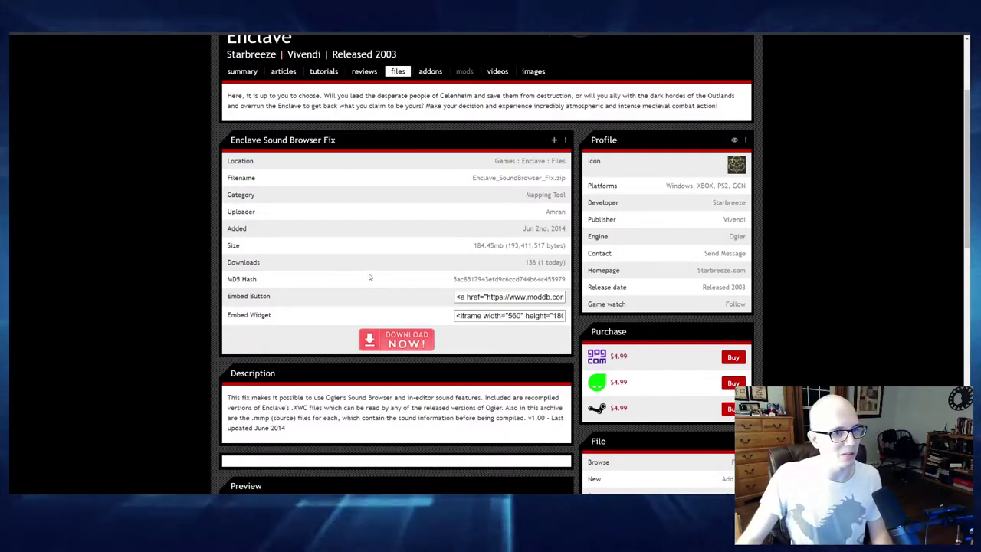
{"action": "left_click", "coordinate": [406, 342]}
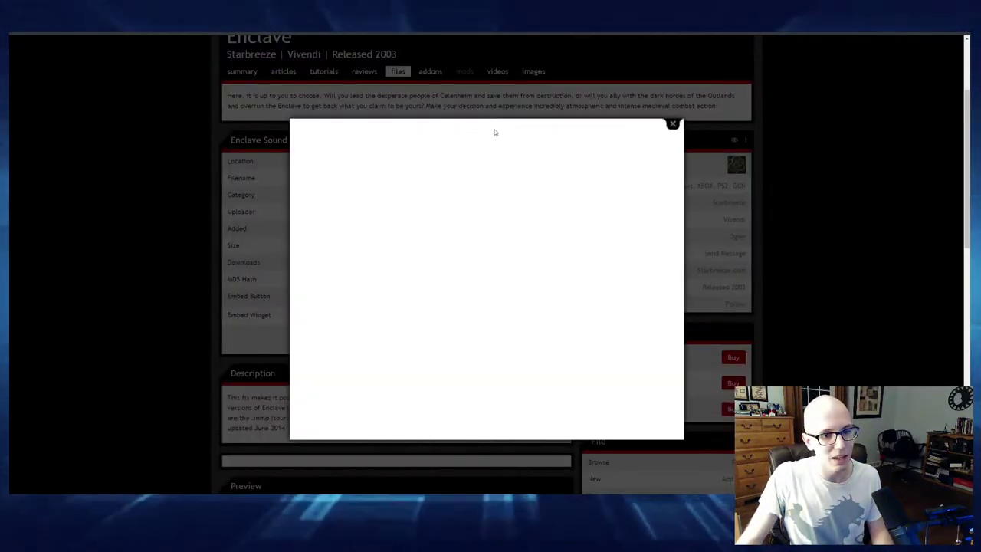
{"action": "left_click", "coordinate": [672, 124]}
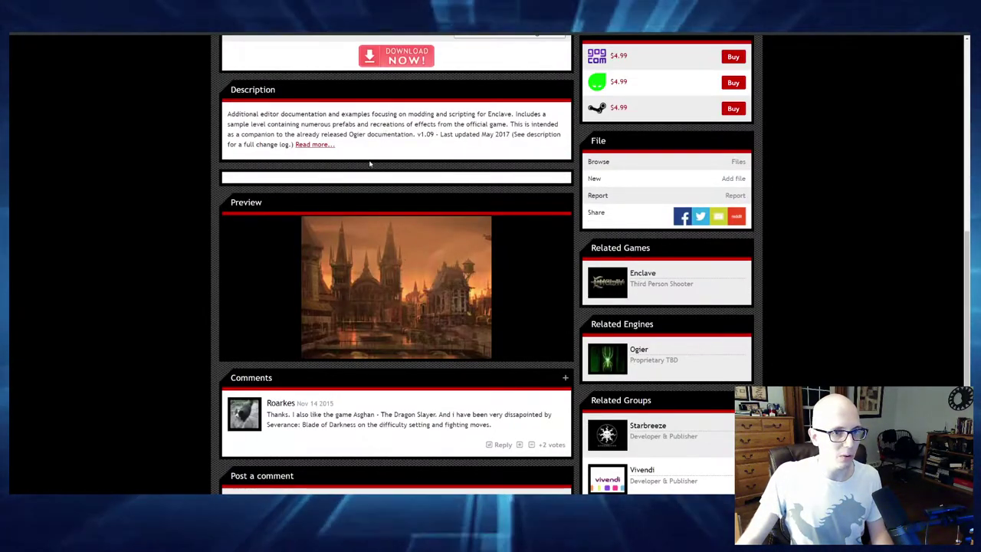
Review the Enclave Examples & Documentation page and download Enclave_DocsExamples_110.zip.
{"action": "scroll", "coordinate": [370, 163], "scroll_direction": "up", "scroll_amount": 4}
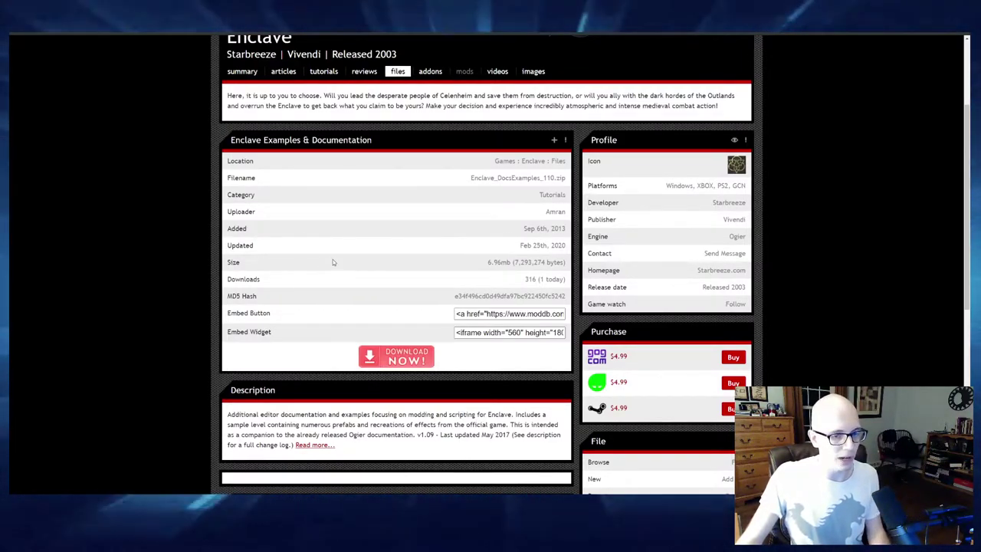
{"action": "scroll", "coordinate": [330, 230], "scroll_direction": "up", "scroll_amount": 1}
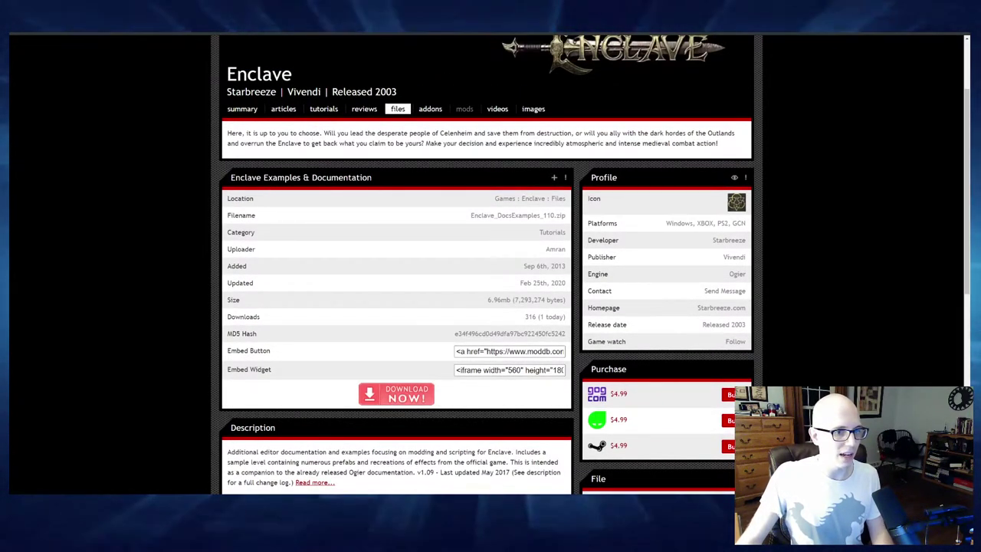
{"action": "left_click_drag", "start_coordinate": [246, 177], "coordinate": [383, 178]}
{"action": "left_click", "coordinate": [314, 291]}
{"action": "scroll", "coordinate": [313, 291], "scroll_direction": "down", "scroll_amount": 3}
{"action": "left_click", "coordinate": [398, 279]}
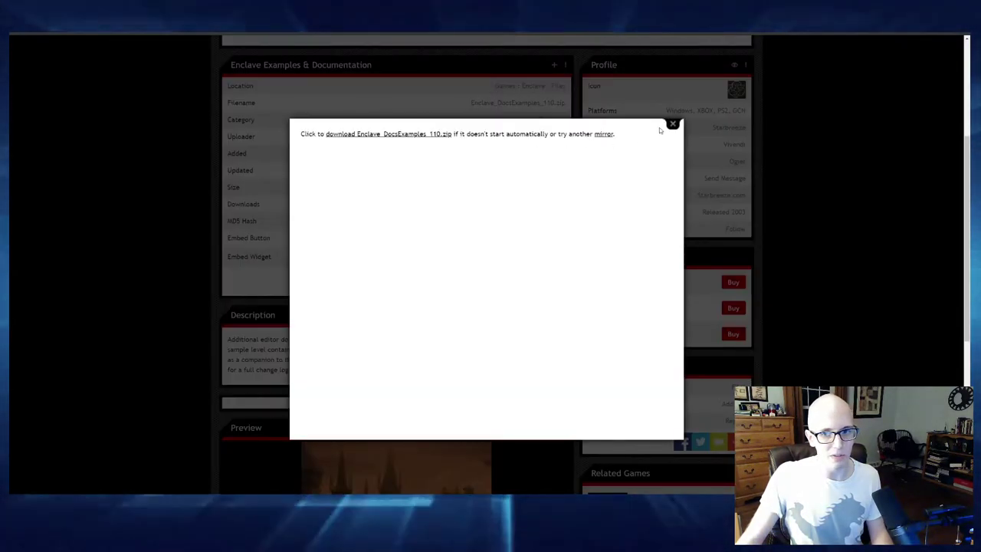
{"action": "left_click", "coordinate": [668, 125]}
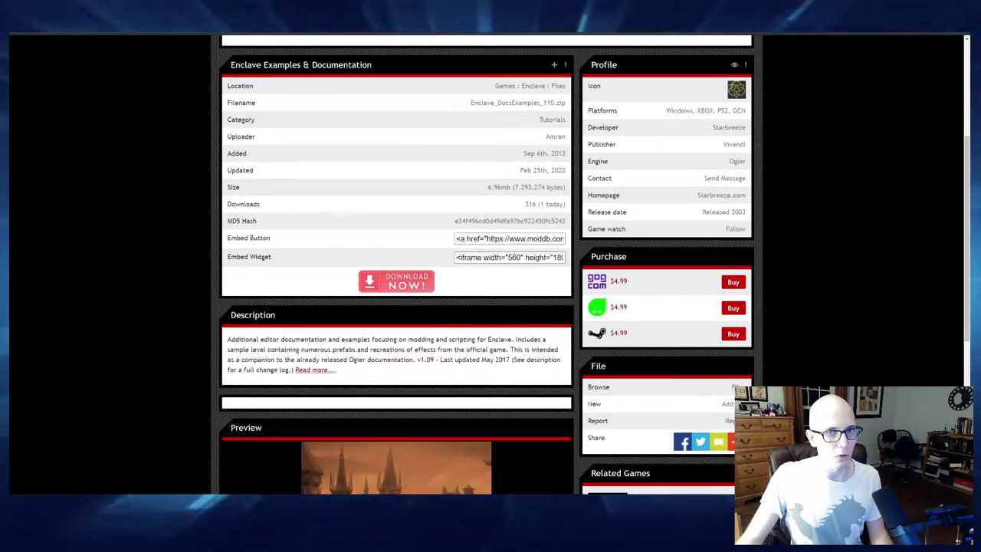
Switch to the Ogier folder in File Explorer and install Ogier 1.01 into D:\Ogier\Ogier, accepting the licence and the default Start Menu folder.
{"action": "key", "text": "alt+Tab"}
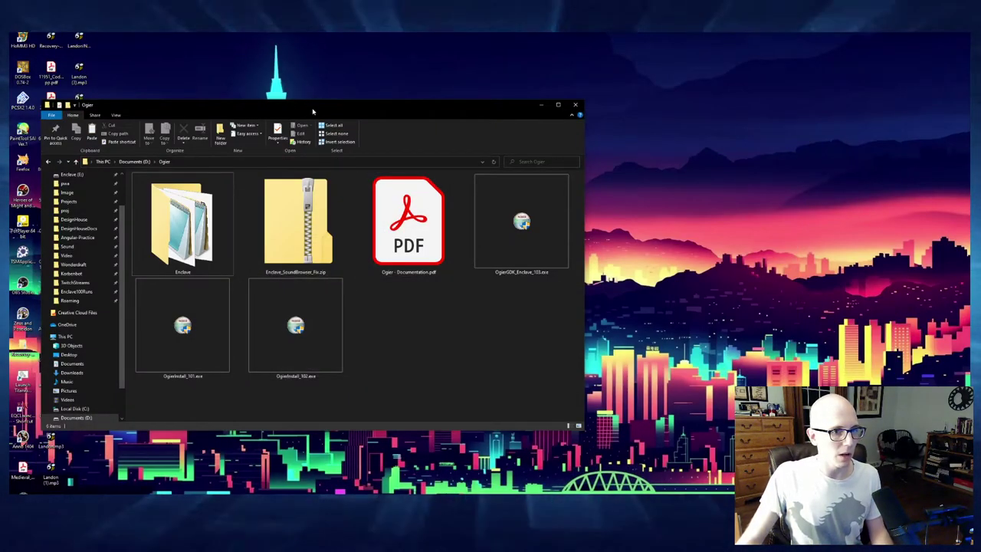
{"action": "left_click_drag", "start_coordinate": [313, 107], "coordinate": [404, 83]}
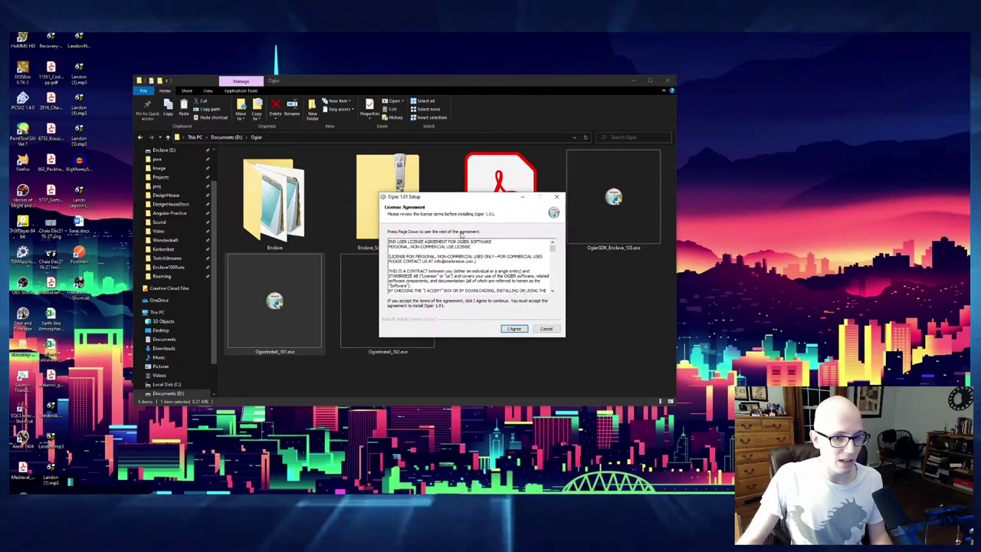
{"action": "left_click", "coordinate": [512, 328]}
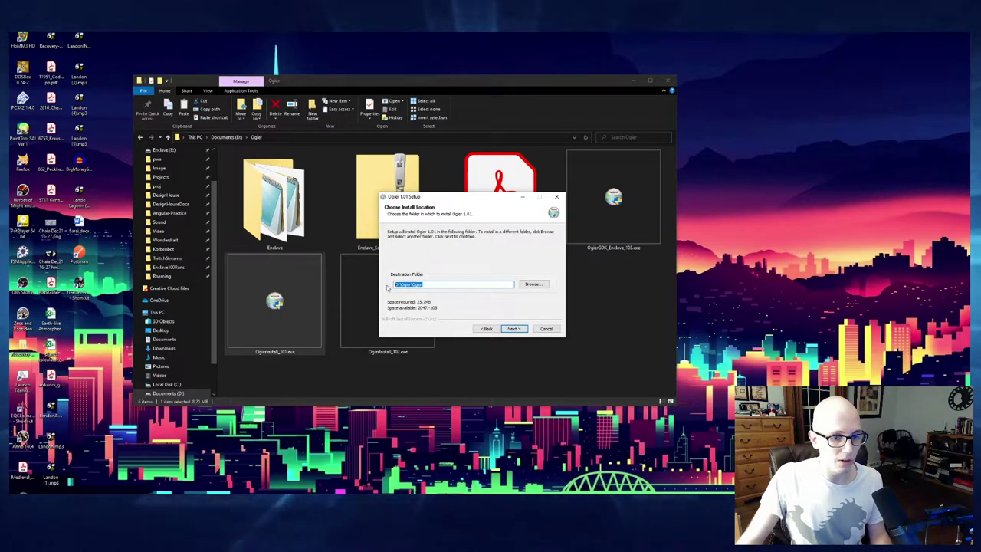
{"action": "left_click", "coordinate": [435, 283]}
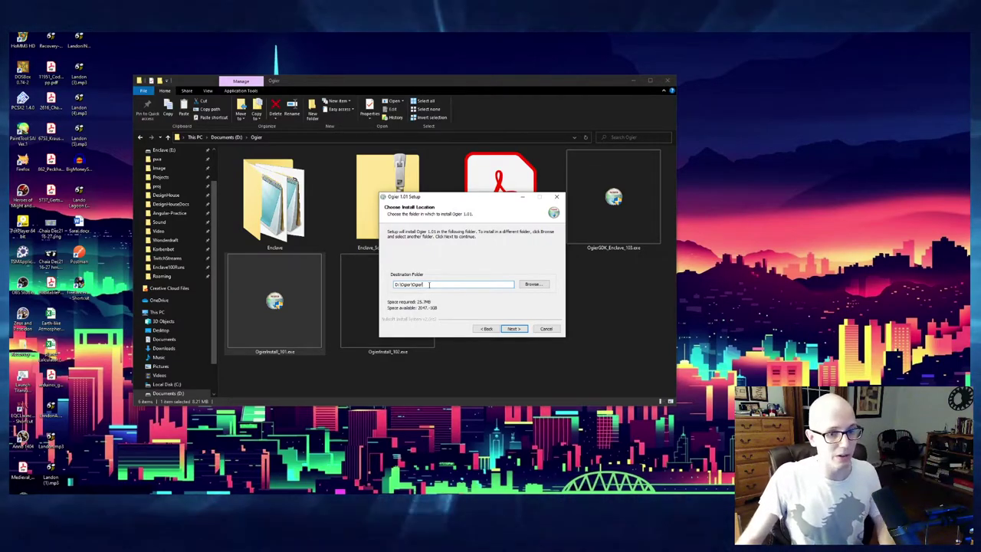
{"action": "left_click", "coordinate": [511, 329]}
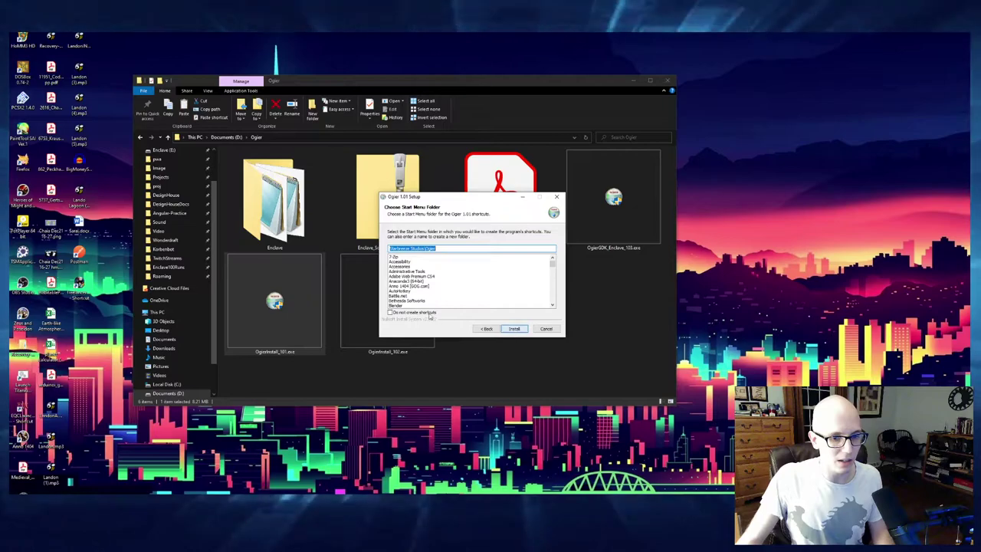
{"action": "left_click", "coordinate": [515, 329]}
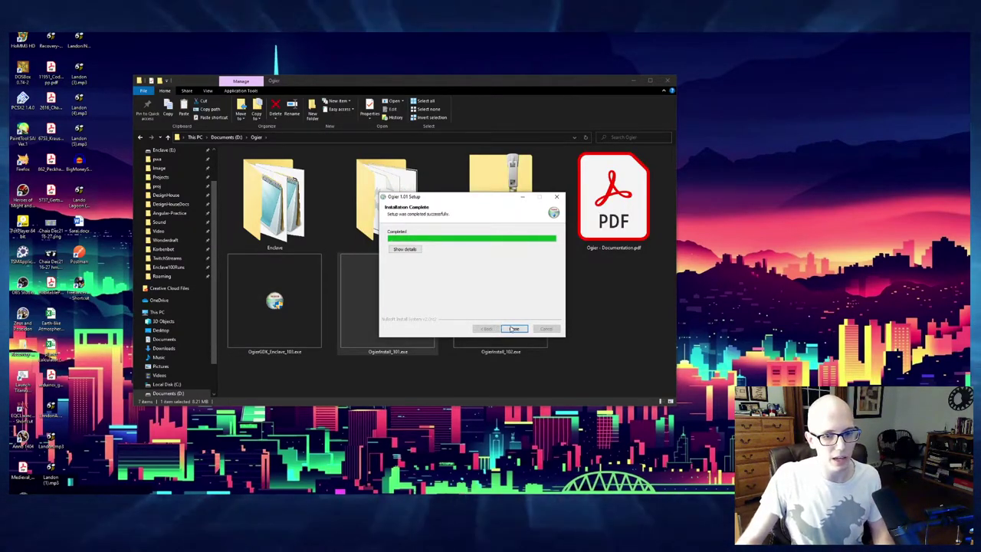
{"action": "left_click", "coordinate": [514, 328]}
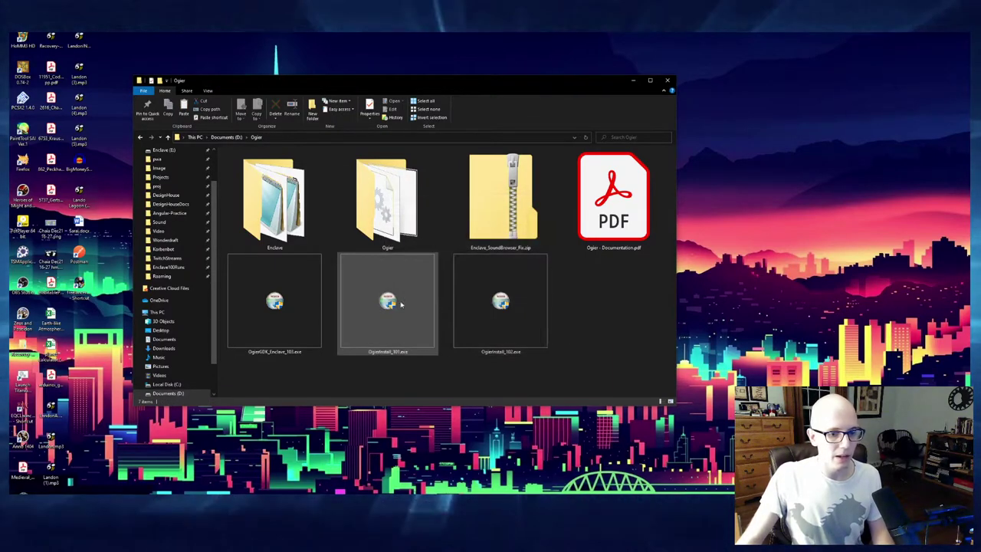
Install Ogier 1.02 from OgierInstall_102.exe with the default Start Menu folder.
{"action": "left_click", "coordinate": [513, 304]}
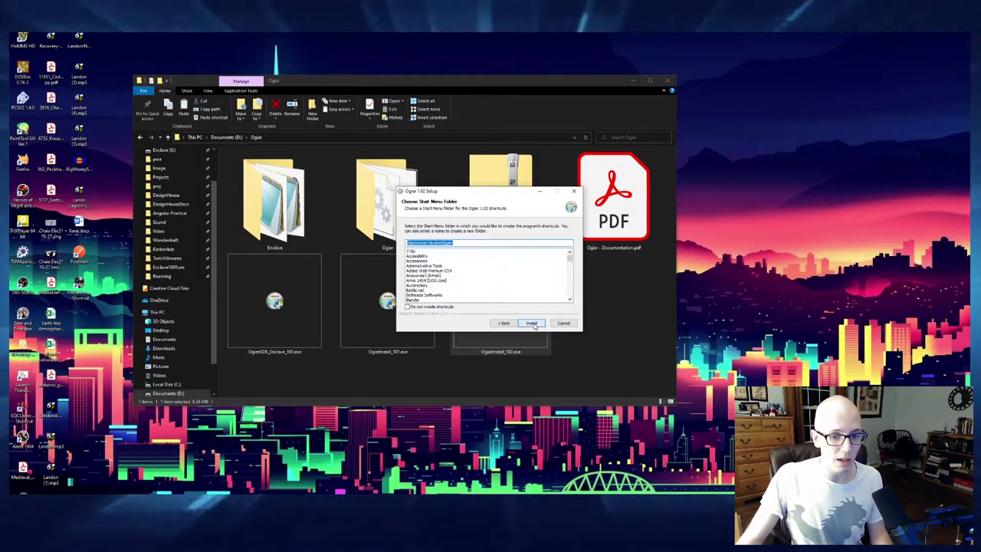
{"action": "left_click", "coordinate": [534, 325]}
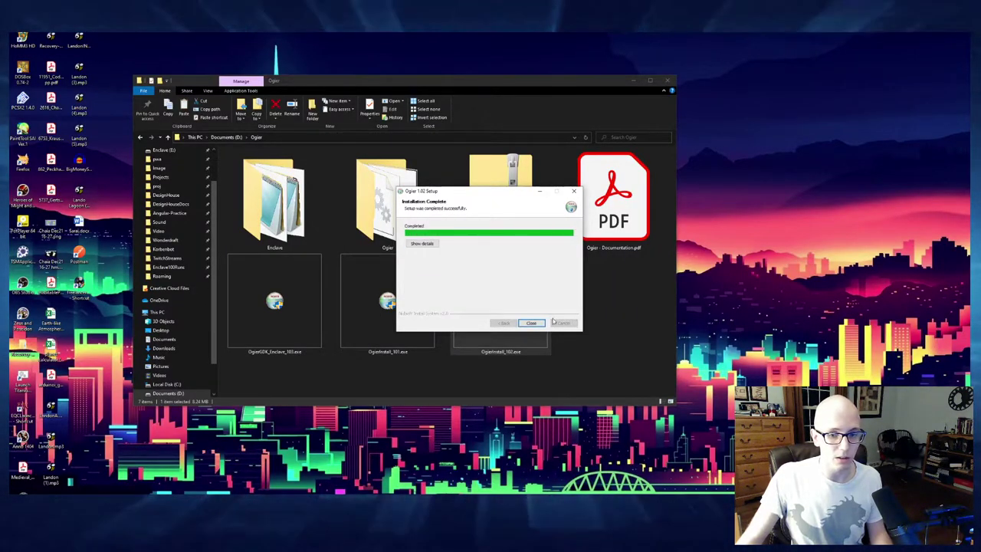
{"action": "left_click", "coordinate": [540, 322]}
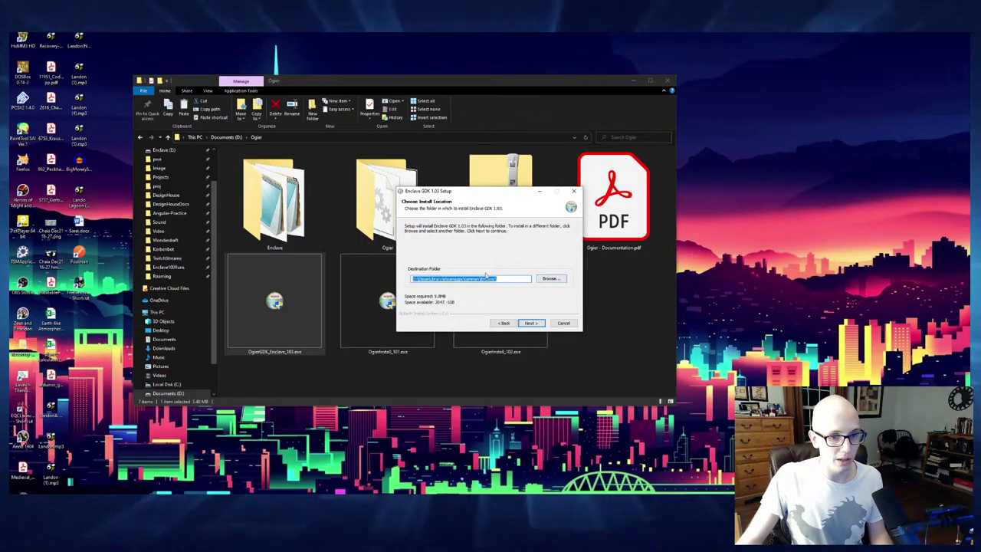
Set the Enclave GDK 1.03 destination folder to D:\Ogier\Enclave by browsing to the copied game folder.
{"action": "left_click", "coordinate": [506, 279]}
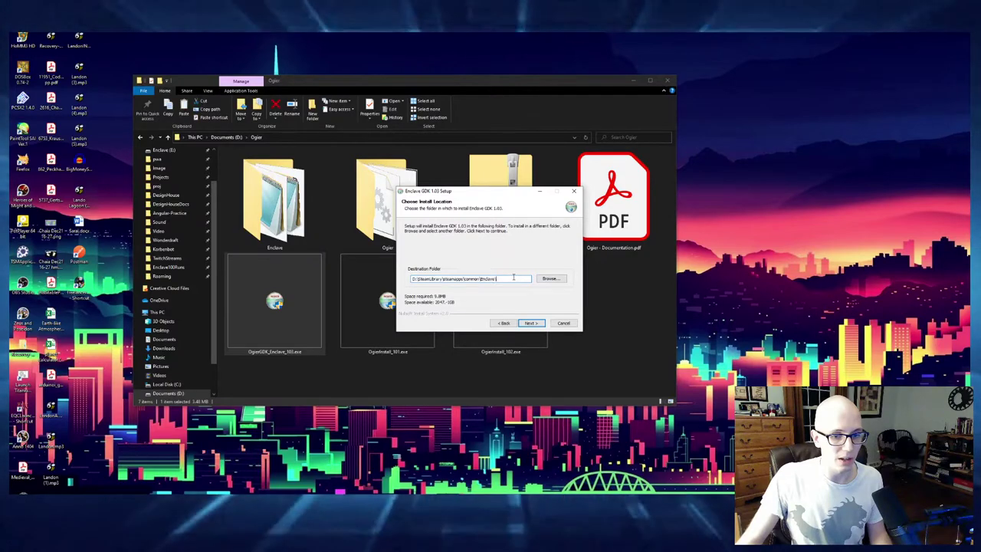
{"action": "left_click", "coordinate": [550, 279]}
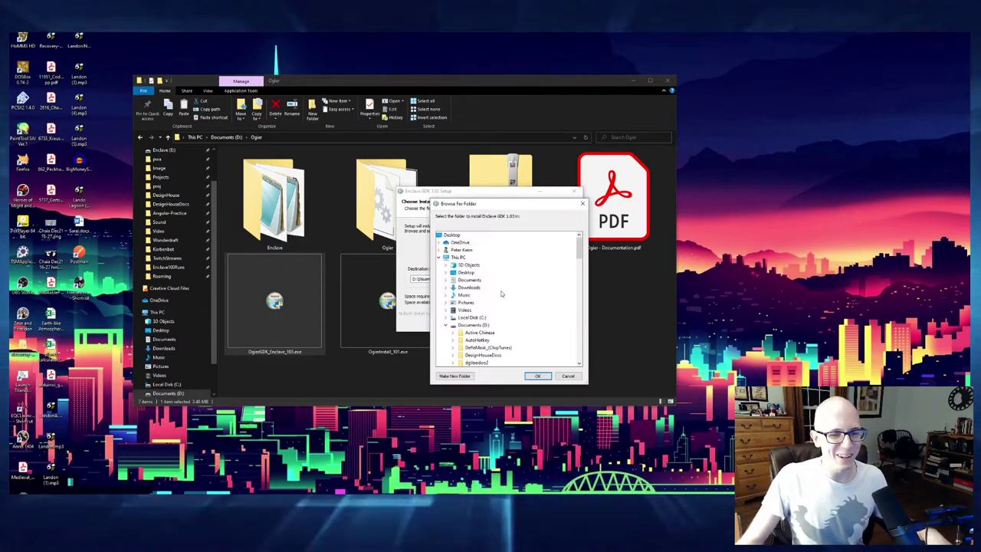
{"action": "double_click", "coordinate": [479, 317]}
{"action": "double_click", "coordinate": [475, 317]}
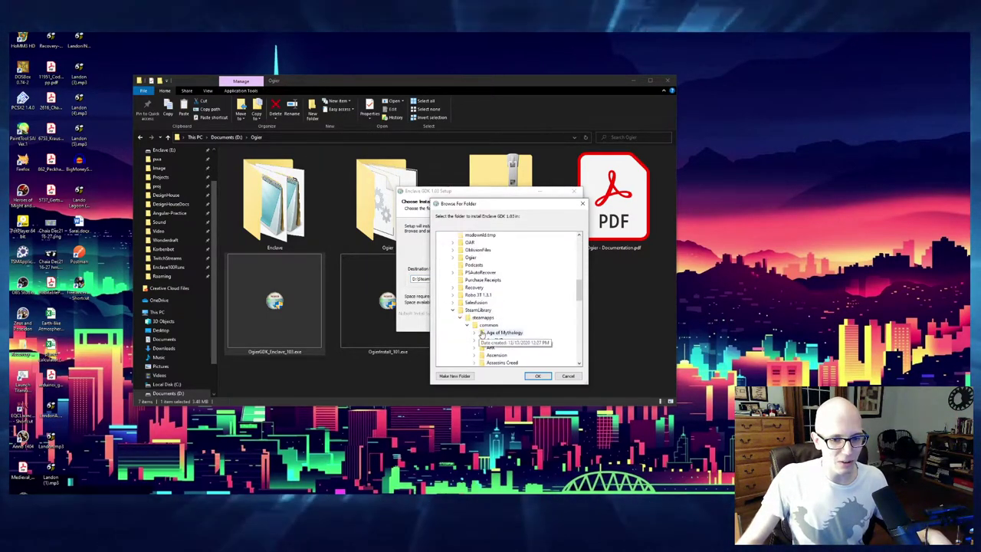
{"action": "double_click", "coordinate": [474, 317]}
{"action": "key", "text": "Left"}
{"action": "key", "text": "Left"}
{"action": "key", "text": "Left"}
{"action": "key", "text": "Left"}
{"action": "key", "text": "Left"}
{"action": "key", "text": "Left"}
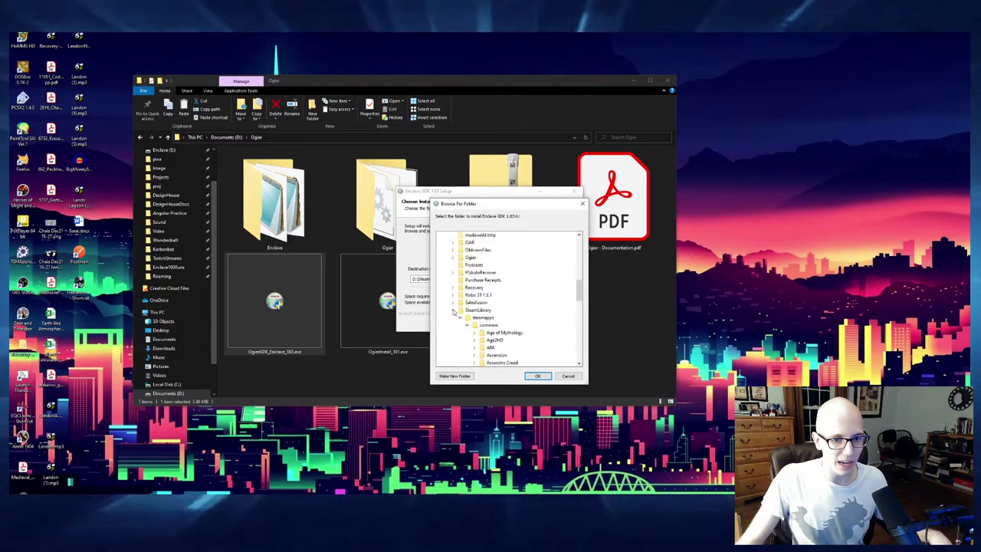
{"action": "left_click", "coordinate": [452, 257]}
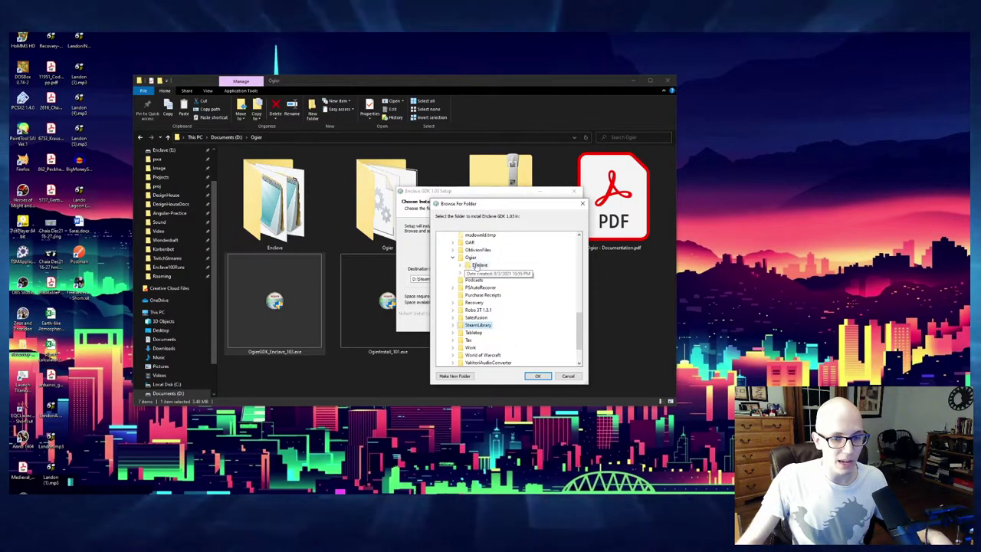
{"action": "left_click", "coordinate": [479, 265]}
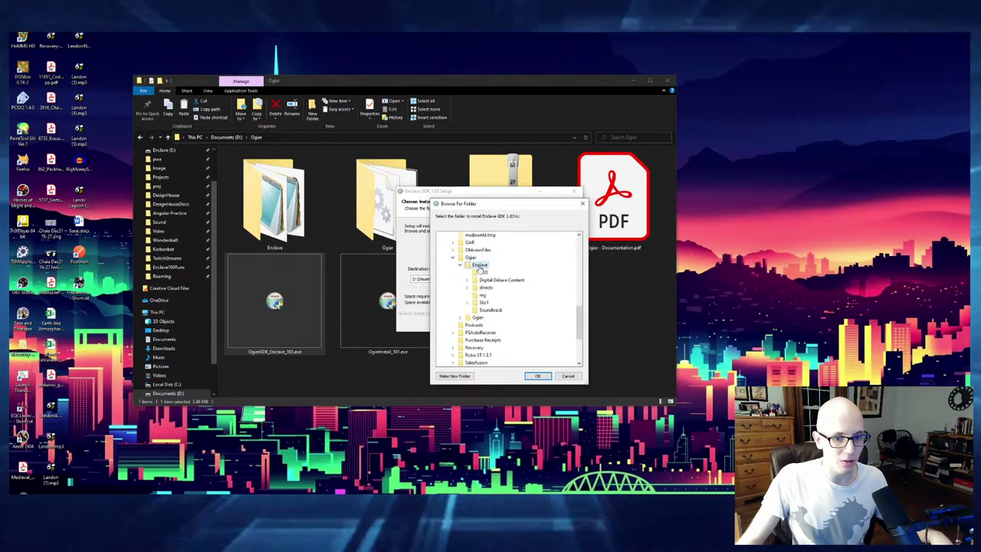
{"action": "left_click", "coordinate": [537, 375]}
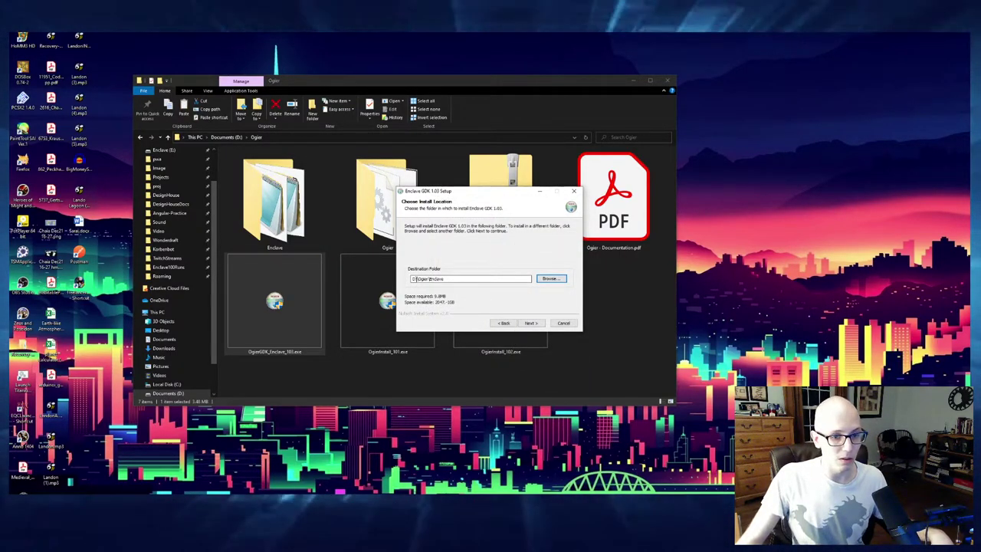
Run the Enclave GDK 1.03 installation and close the finished setup.
{"action": "left_click", "coordinate": [532, 324]}
{"action": "left_click", "coordinate": [532, 323]}
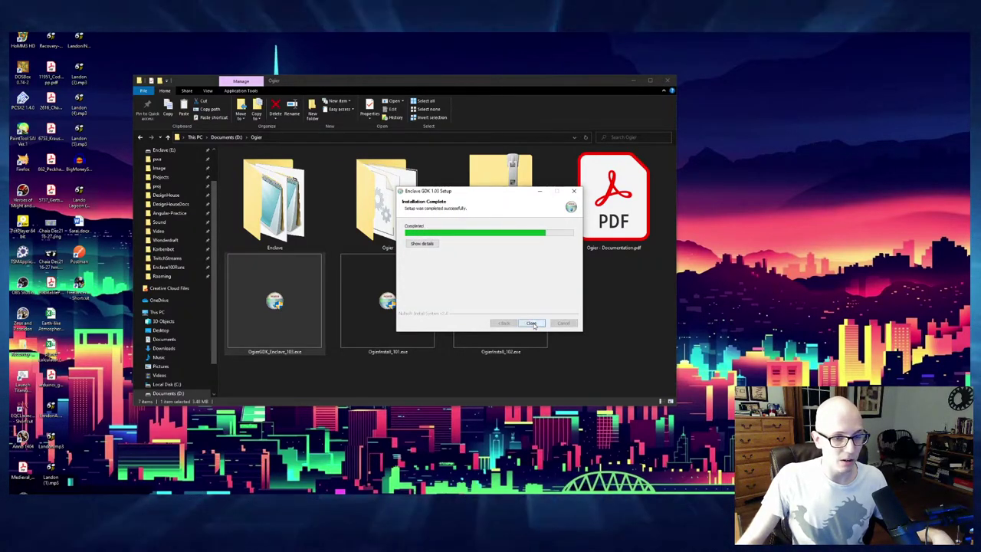
{"action": "left_click", "coordinate": [533, 324]}
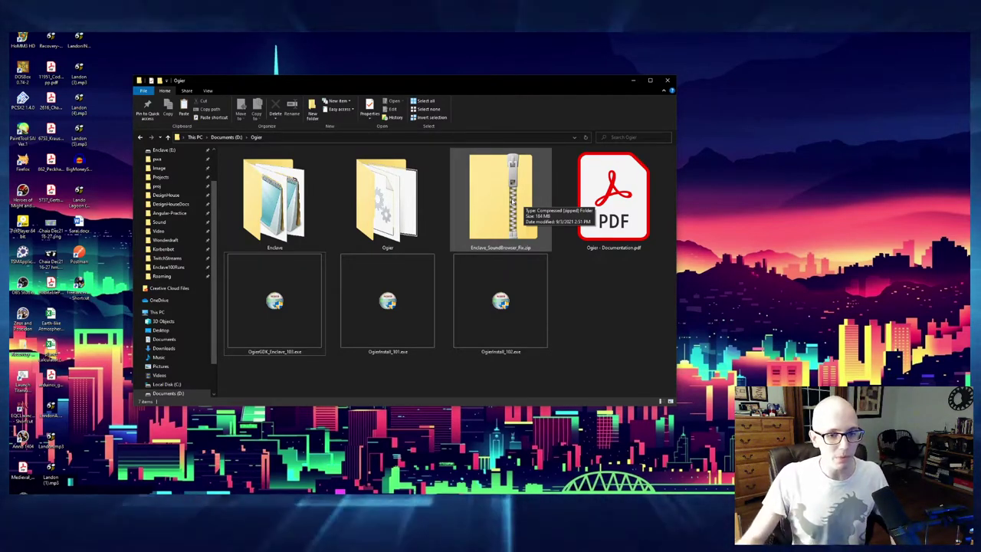
Open Enclave_SoundBrowser_Fix.zip in a separate window and place it beside the Ogier folder window.
{"action": "double_click", "coordinate": [508, 203]}
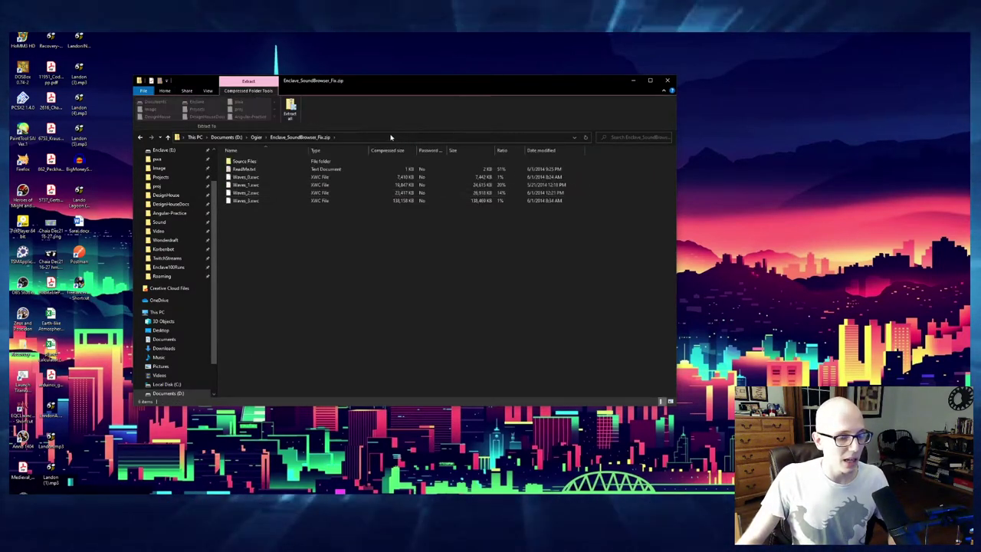
{"action": "left_click", "coordinate": [256, 136]}
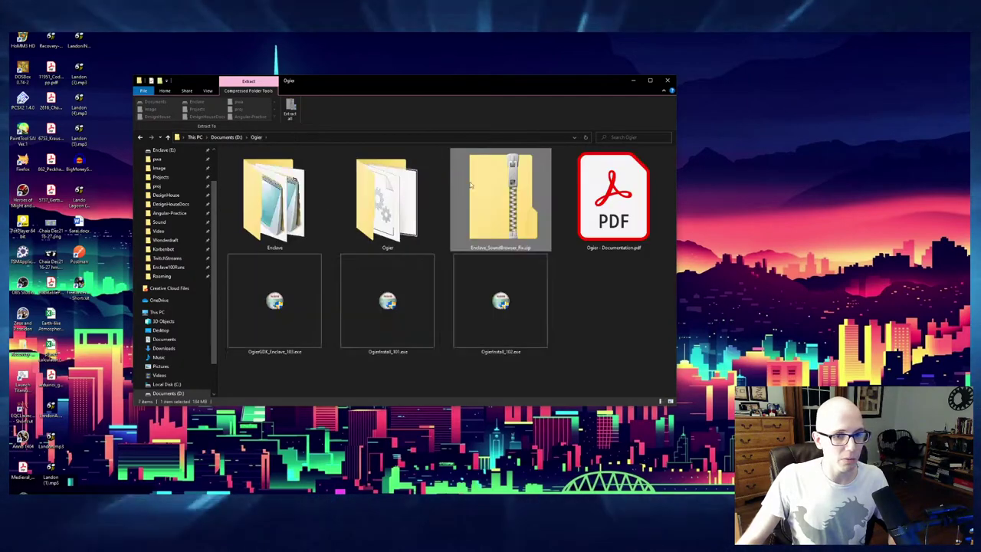
{"action": "right_click", "coordinate": [500, 190]}
{"action": "left_click", "coordinate": [492, 202]}
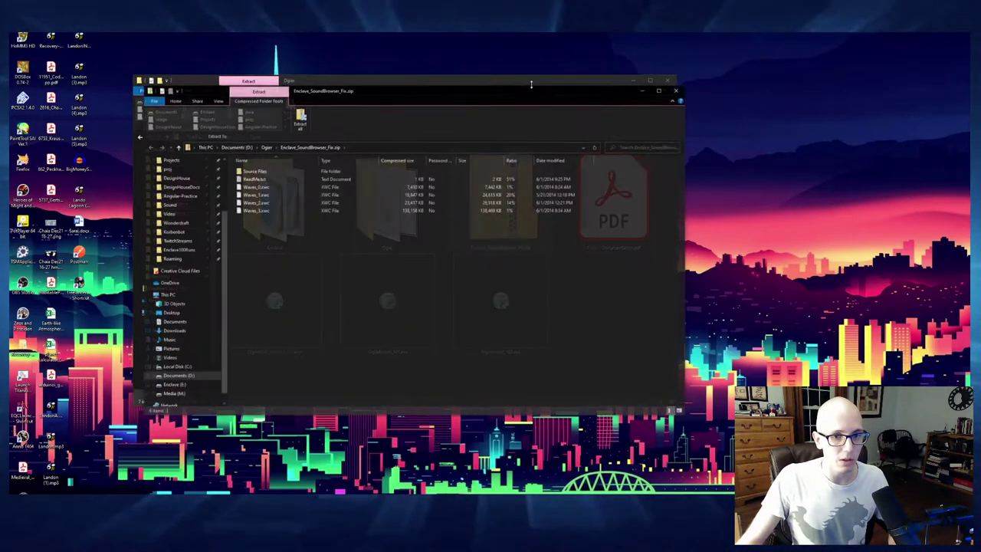
{"action": "left_click_drag", "start_coordinate": [321, 83], "coordinate": [640, 40]}
{"action": "left_click_drag", "start_coordinate": [450, 71], "coordinate": [587, 71]}
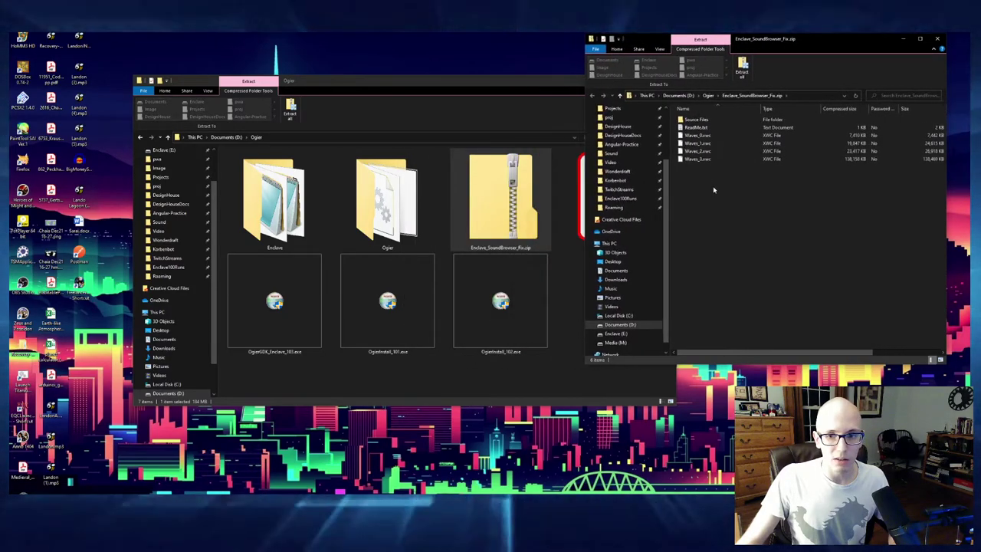
Open ReadMe.txt from the sound fix archive and read its installation instructions alongside the Ogier folder.
{"action": "double_click", "coordinate": [714, 128]}
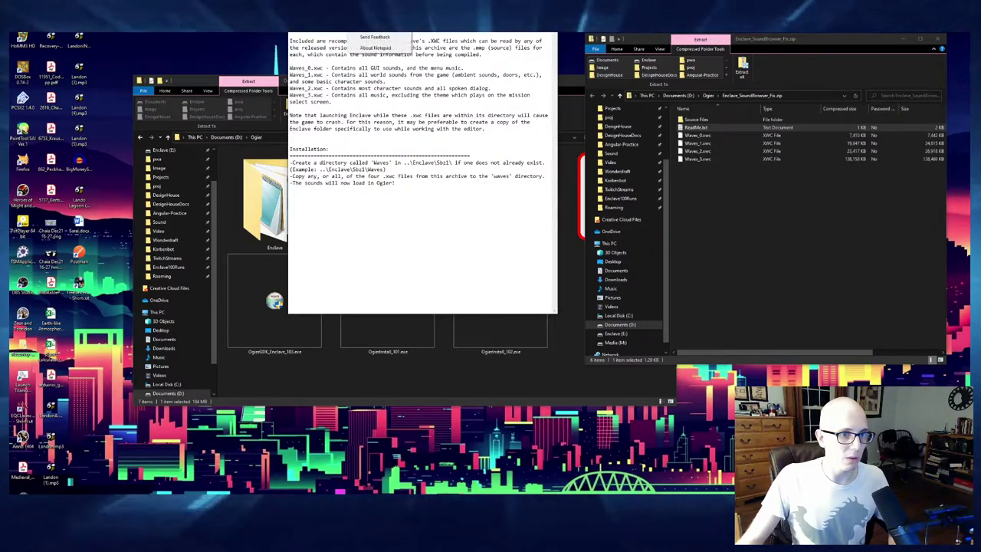
{"action": "left_click_drag", "start_coordinate": [343, 156], "coordinate": [382, 156]}
{"action": "left_click_drag", "start_coordinate": [192, 79], "coordinate": [120, 97]}
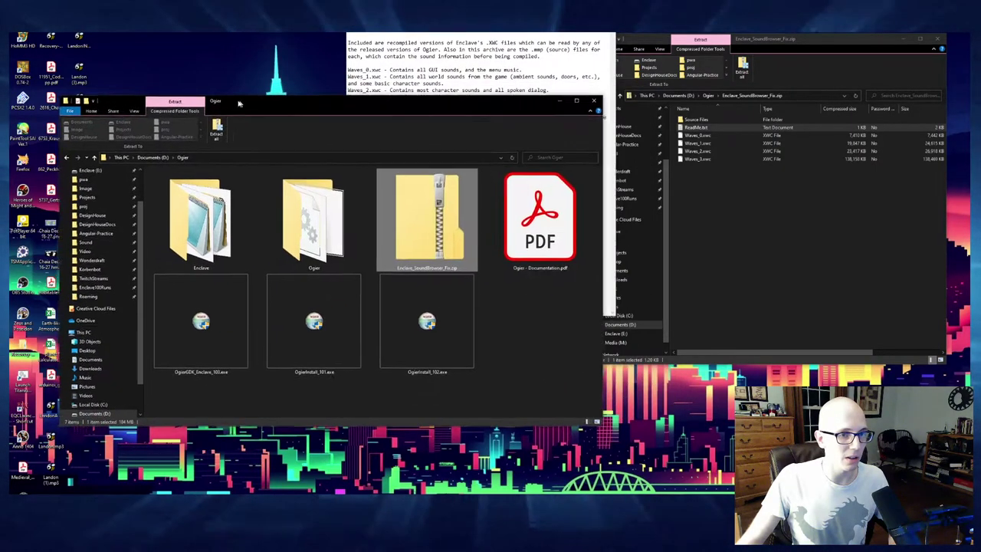
{"action": "left_click_drag", "start_coordinate": [414, 35], "coordinate": [390, 41]}
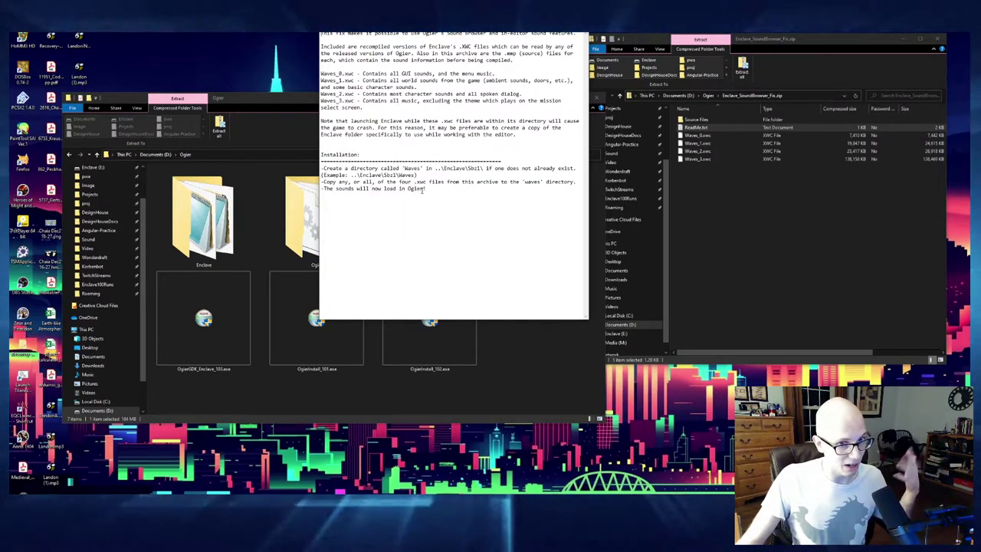
Review the ReadMe's instruction to create a Waves directory and its note about keeping a separate Enclave copy for the editor.
{"action": "left_click_drag", "start_coordinate": [323, 167], "coordinate": [417, 175]}
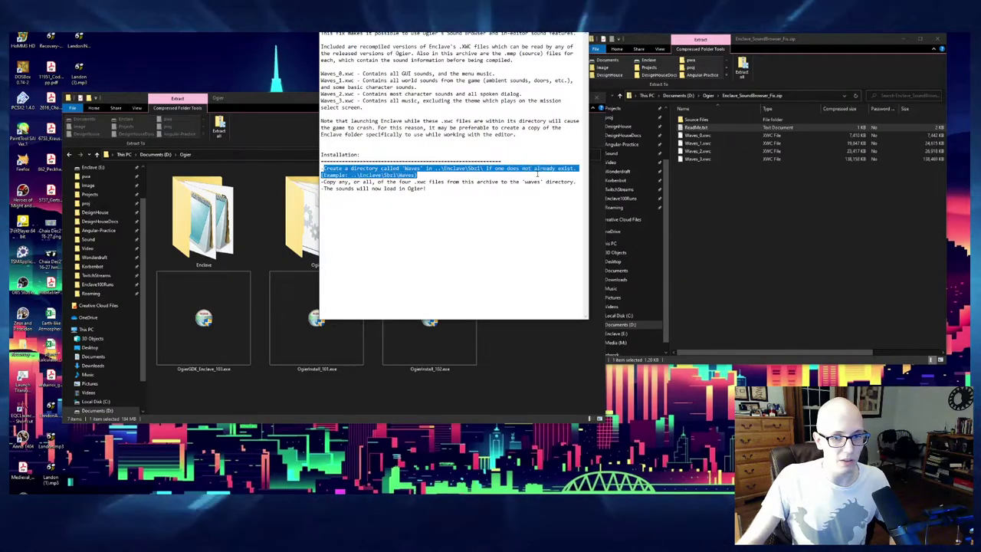
{"action": "left_click_drag", "start_coordinate": [323, 121], "coordinate": [375, 128]}
{"action": "left_click", "coordinate": [492, 185]}
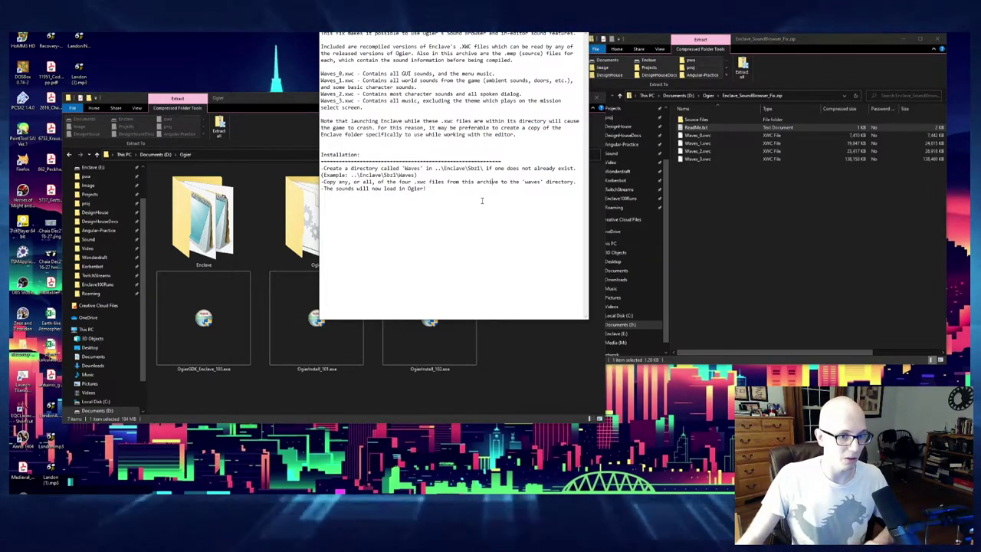
Create a new folder named Waves inside the Enclave\Sbz1 folder of the copied game in D:\Ogier.
{"action": "double_click", "coordinate": [207, 219]}
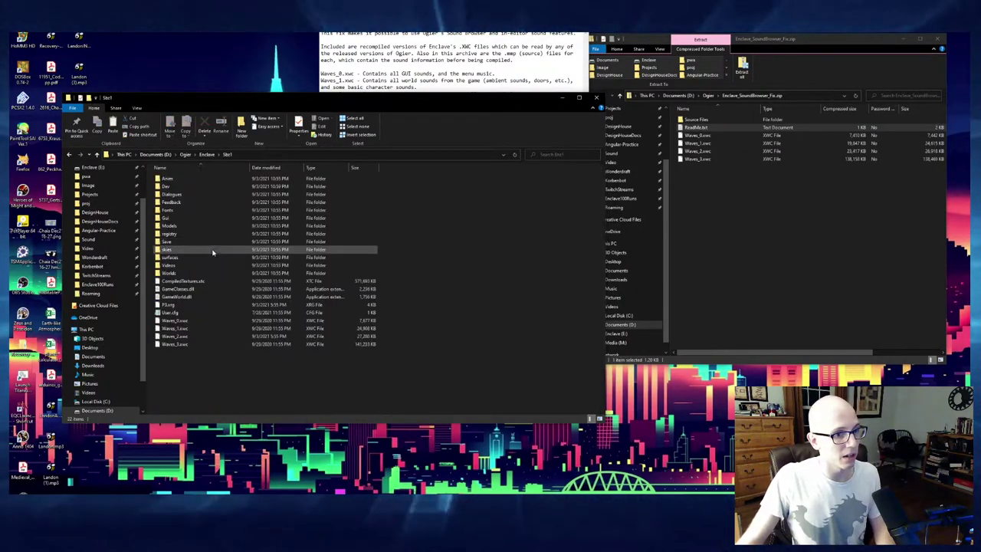
{"action": "right_click", "coordinate": [196, 372]}
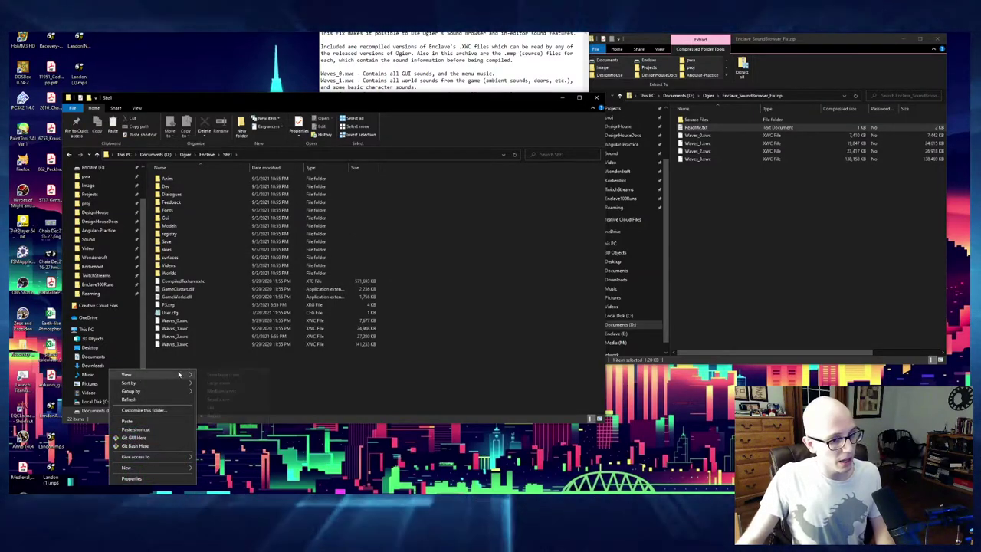
{"action": "left_click", "coordinate": [358, 65]}
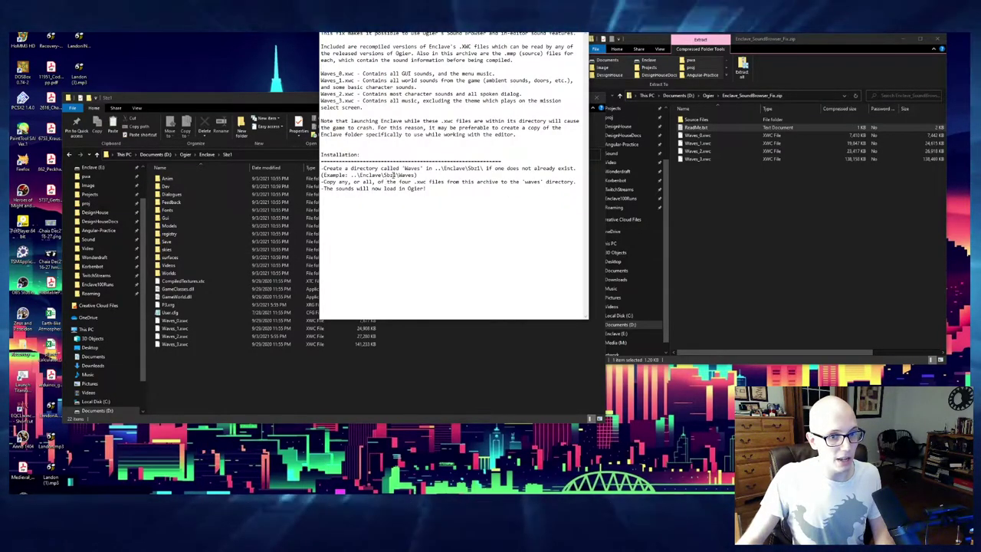
{"action": "right_click", "coordinate": [232, 372]}
{"action": "mouse_move", "coordinate": [172, 473]}
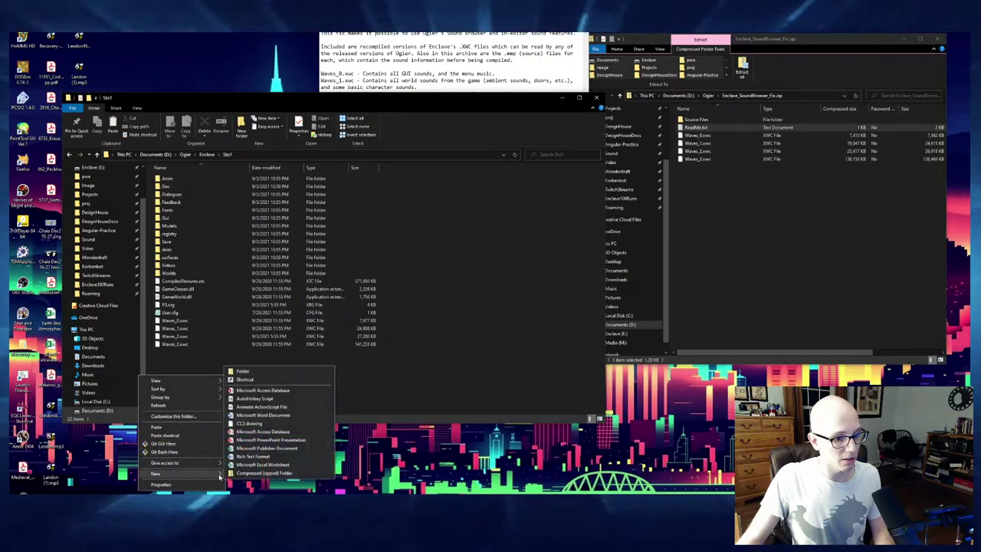
{"action": "left_click", "coordinate": [270, 372]}
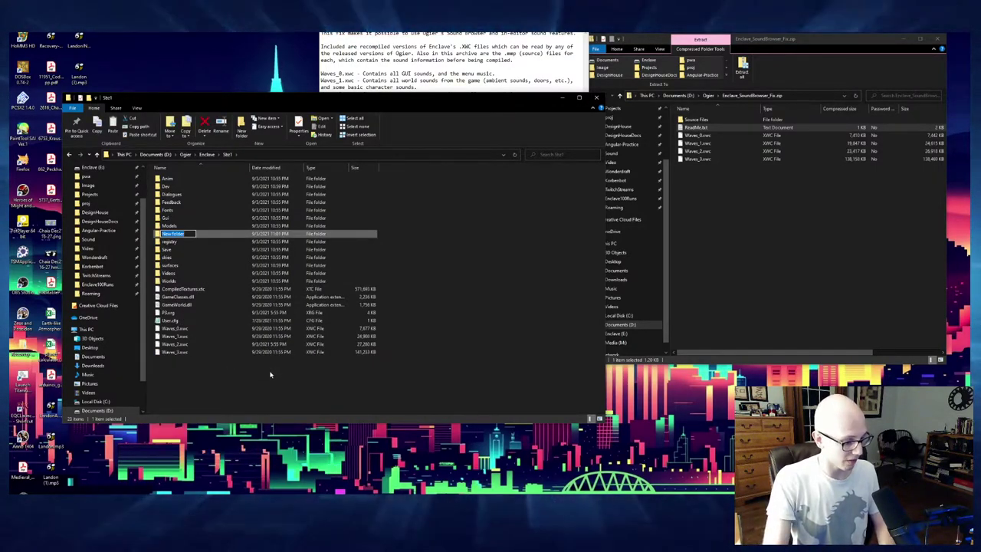
{"action": "type", "text": "Waves"}
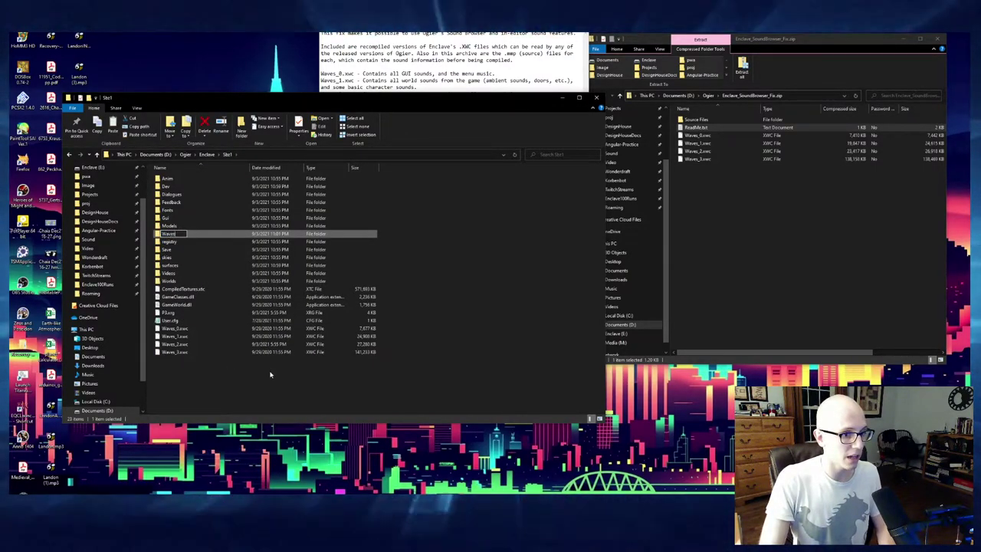
{"action": "key", "text": "Return"}
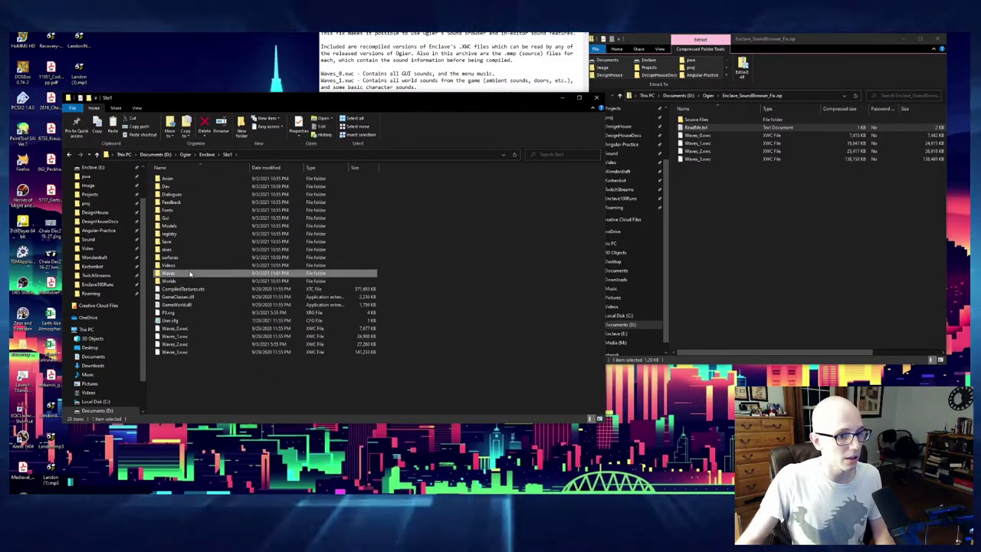
Copy the entire contents of Enclave_SoundBrowser_Fix.zip into the new Waves folder.
{"action": "double_click", "coordinate": [191, 273]}
{"action": "left_click", "coordinate": [762, 212]}
{"action": "left_click", "coordinate": [452, 77]}
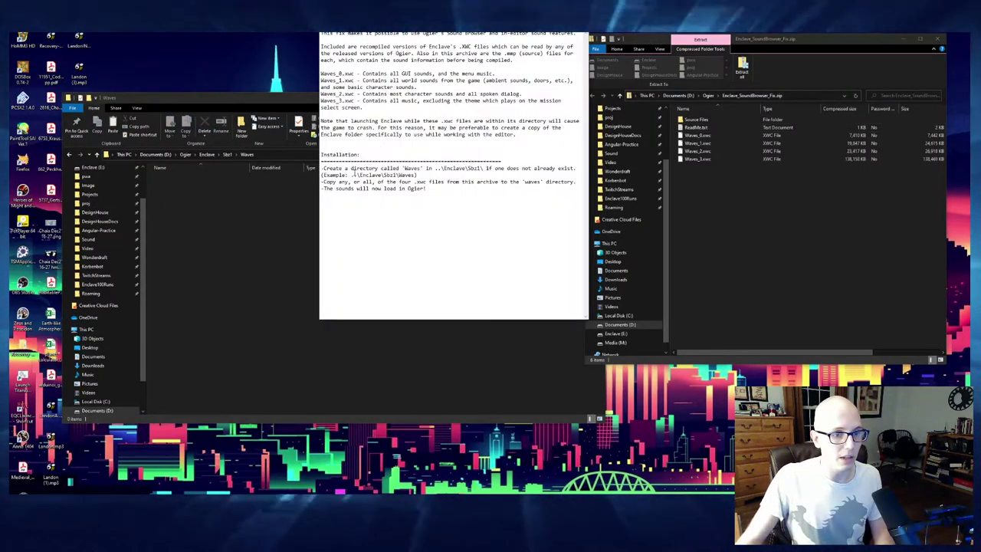
{"action": "left_click", "coordinate": [766, 217]}
{"action": "left_click_drag", "start_coordinate": [766, 184], "coordinate": [687, 115]}
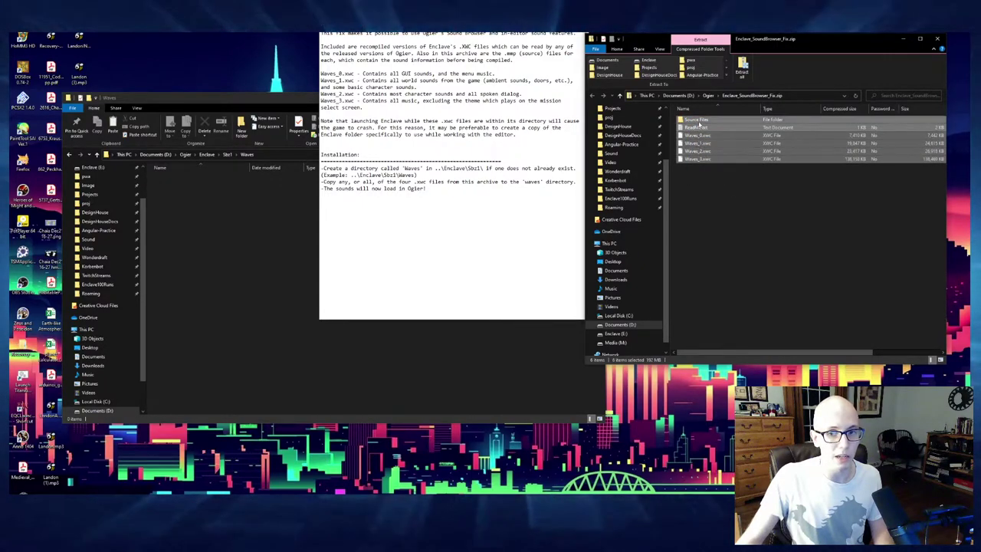
{"action": "left_click_drag", "start_coordinate": [699, 121], "coordinate": [202, 267]}
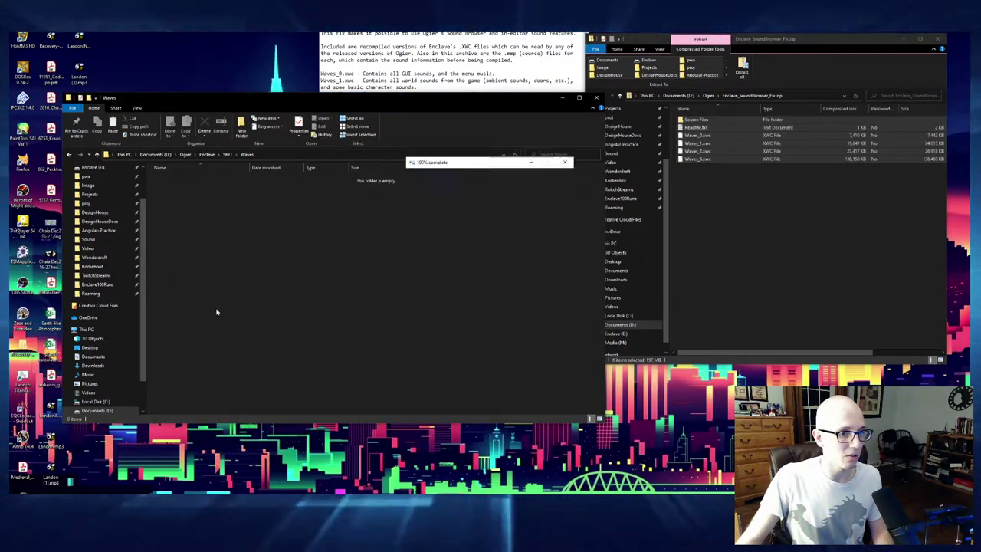
{"action": "left_click", "coordinate": [277, 279]}
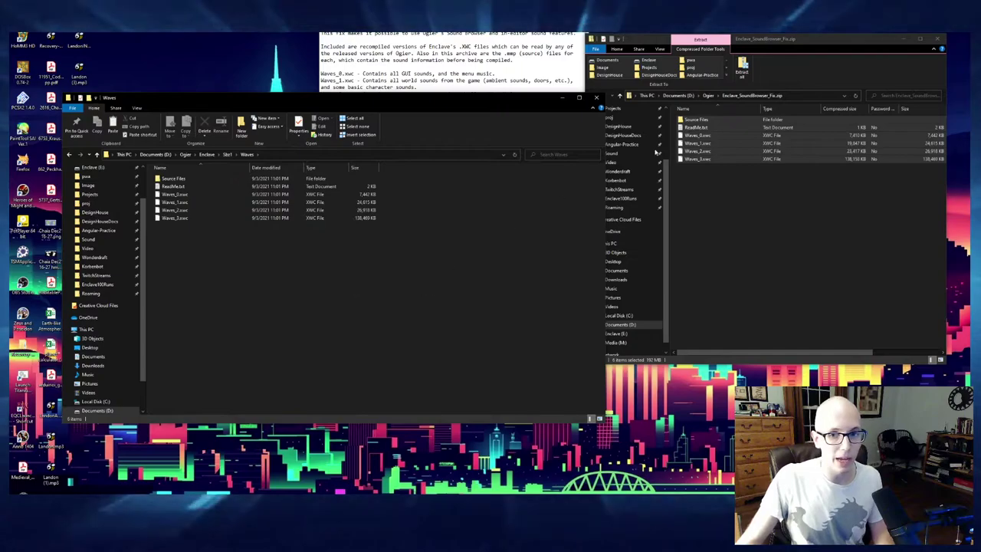
Close the sound fix archive window and the ReadMe document.
{"action": "left_click", "coordinate": [938, 38]}
{"action": "left_click", "coordinate": [453, 52]}
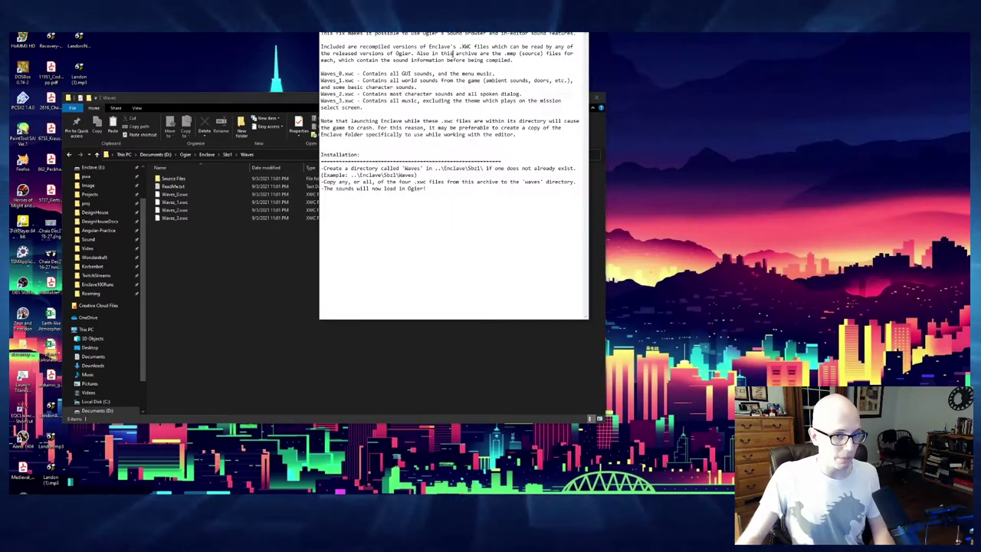
{"action": "key", "text": "alt+F4"}
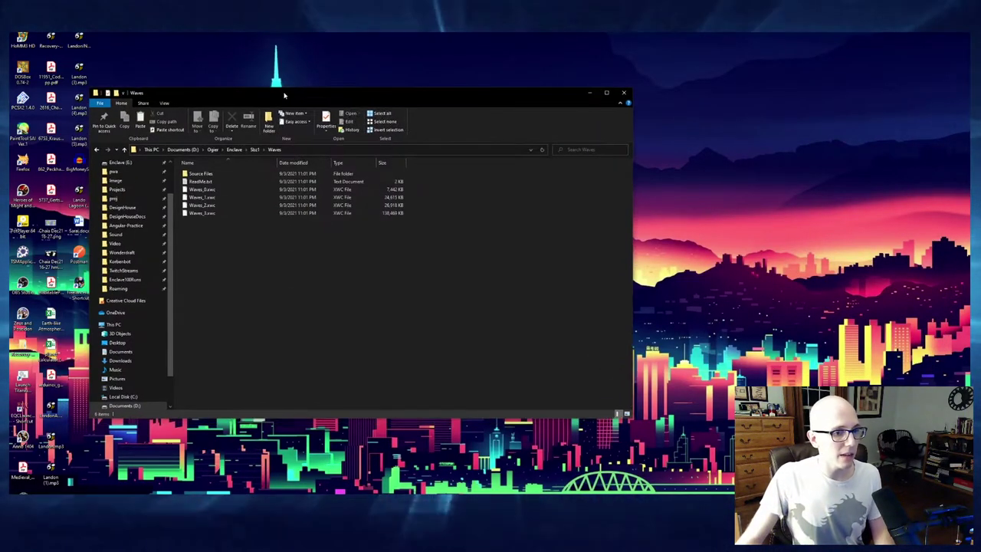
Go to the D:\Ogier\Ogier folder and launch Ogier.exe.
{"action": "left_click", "coordinate": [212, 149]}
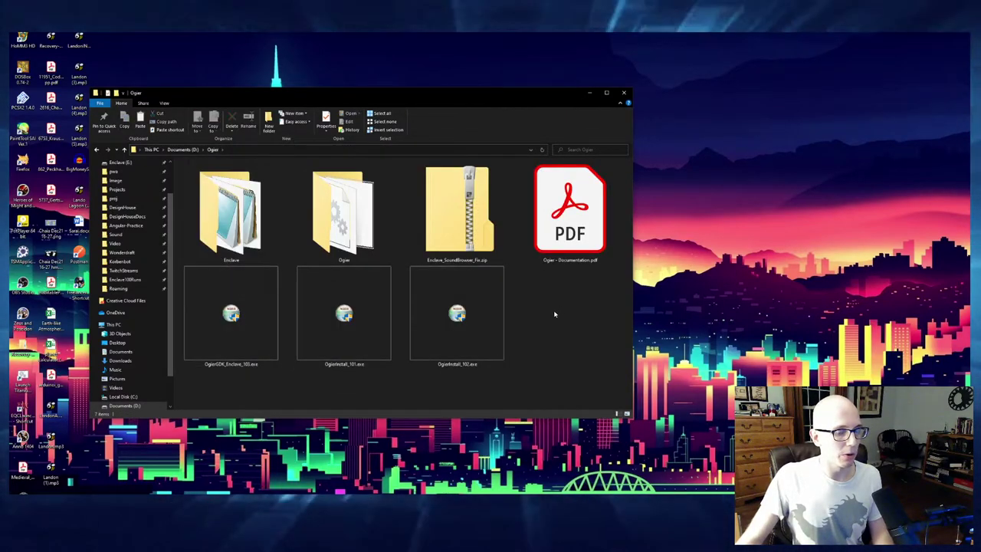
{"action": "double_click", "coordinate": [344, 220]}
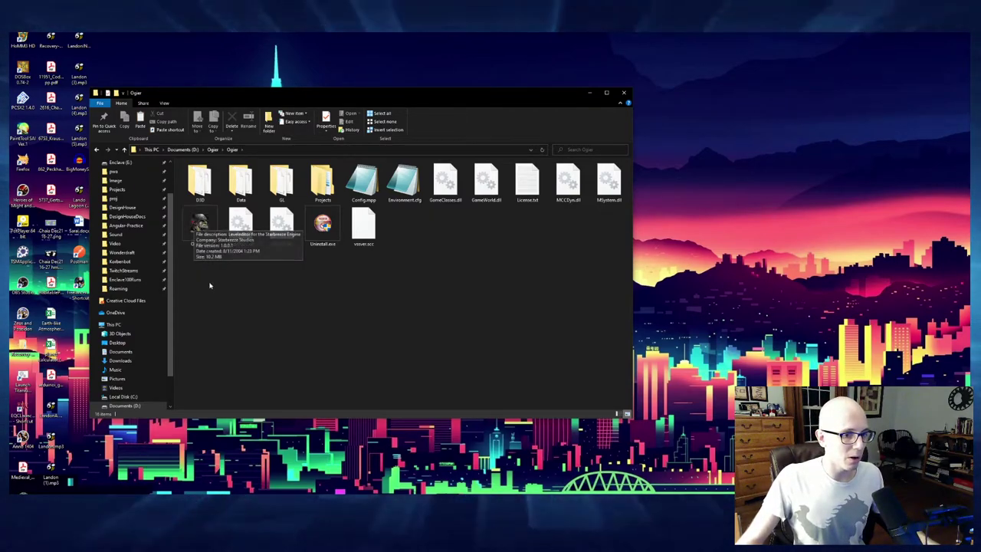
{"action": "double_click", "coordinate": [200, 226]}
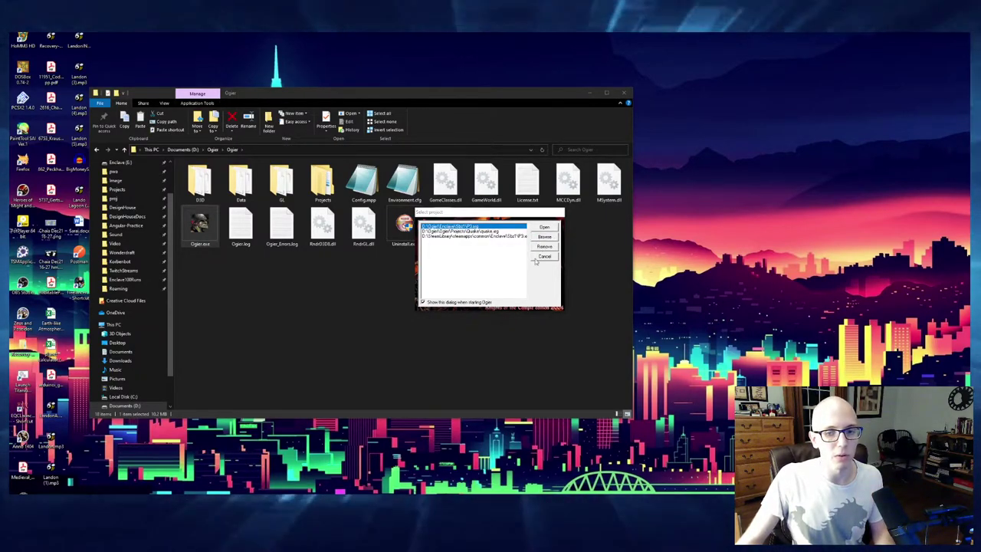
Browse to the Enclave\Sbz1 folder in D:\Ogier and choose P3.xrg as the project file.
{"action": "left_click", "coordinate": [543, 237]}
{"action": "left_click_drag", "start_coordinate": [472, 188], "coordinate": [458, 167]}
{"action": "left_click", "coordinate": [523, 179]}
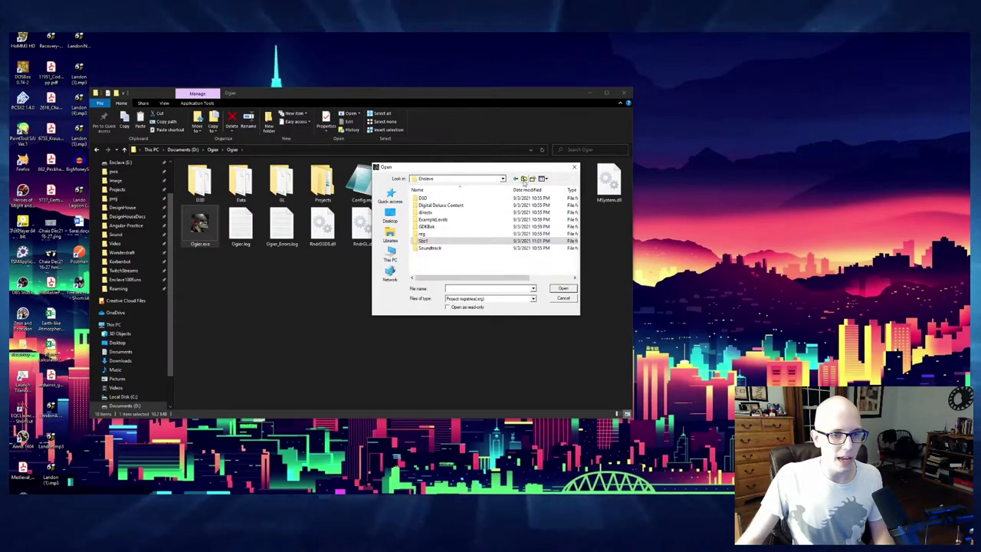
{"action": "left_click", "coordinate": [523, 179]}
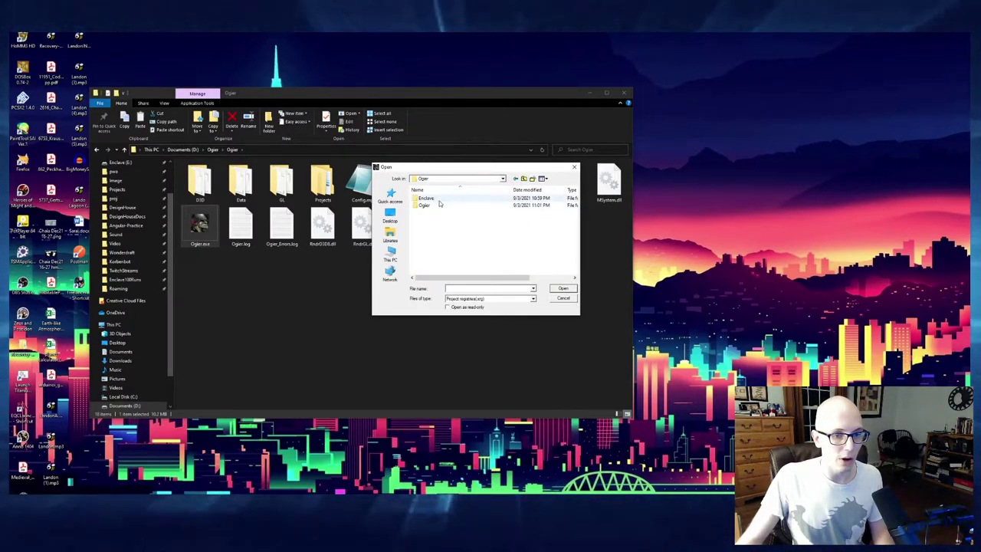
{"action": "double_click", "coordinate": [433, 200]}
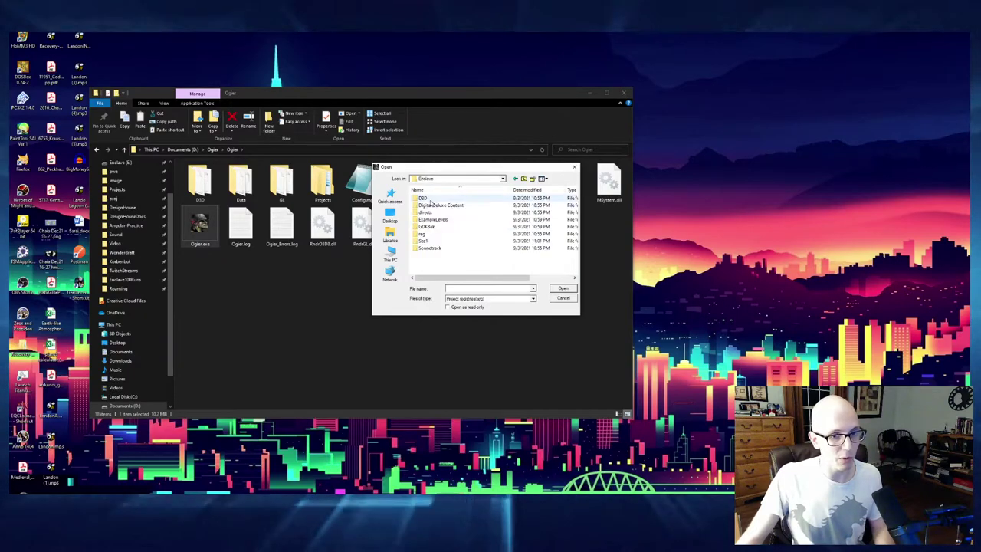
{"action": "double_click", "coordinate": [434, 242]}
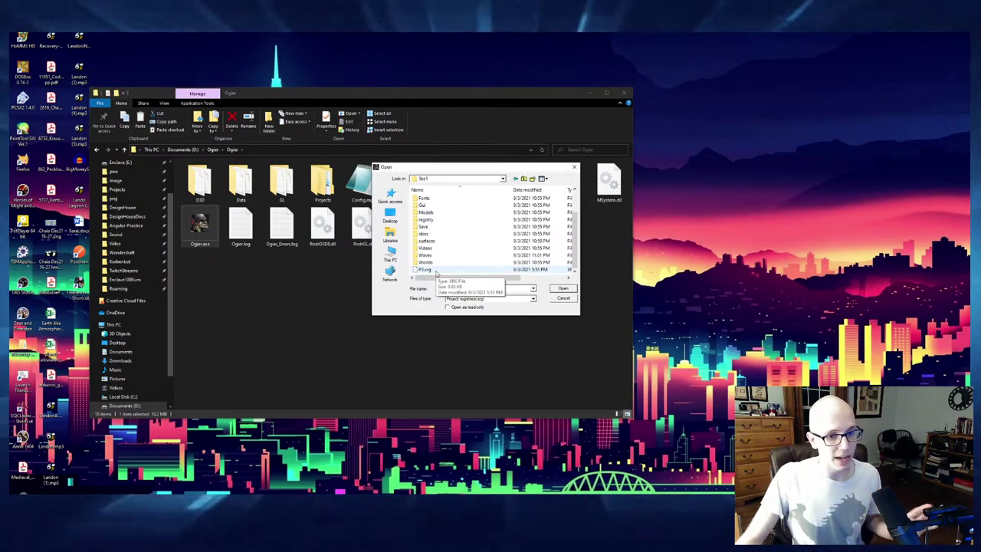
{"action": "left_click", "coordinate": [425, 269]}
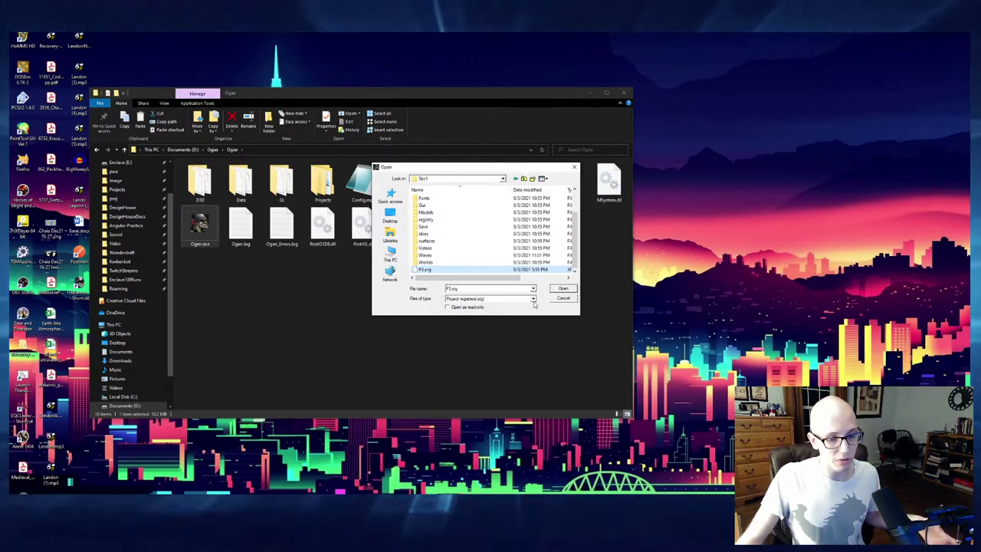
{"action": "double_click", "coordinate": [454, 270]}
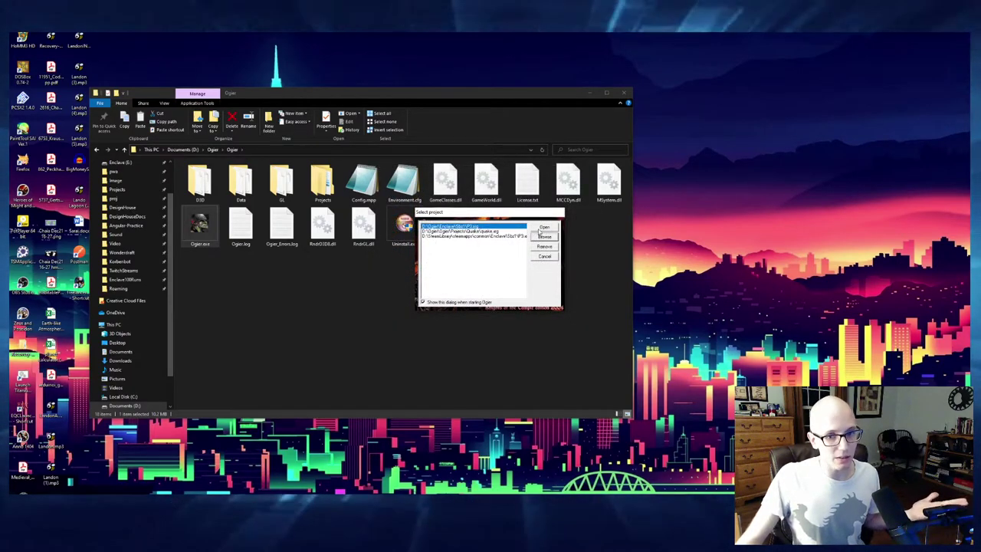
Open the selected Enclave project and create a new map in it.
{"action": "double_click", "coordinate": [523, 227]}
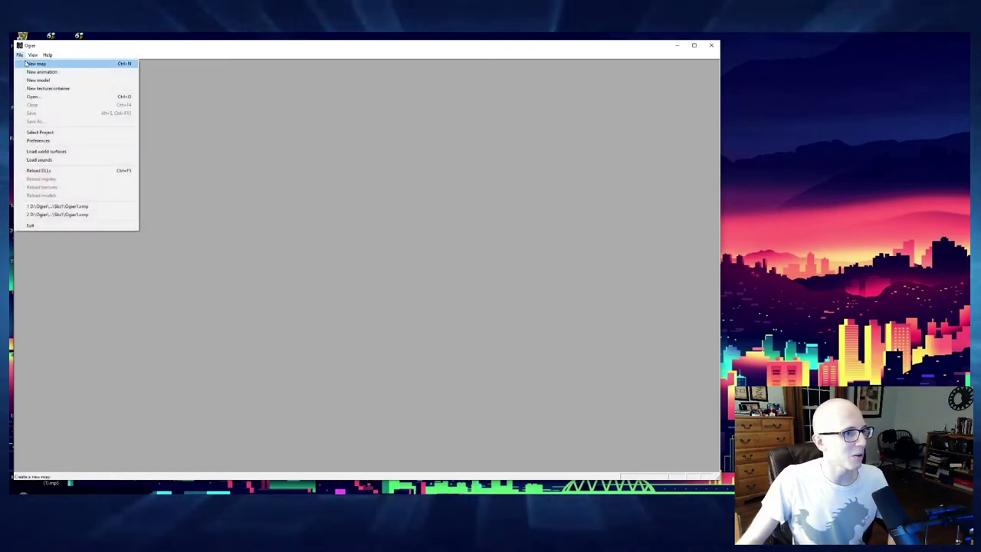
{"action": "left_click", "coordinate": [30, 63]}
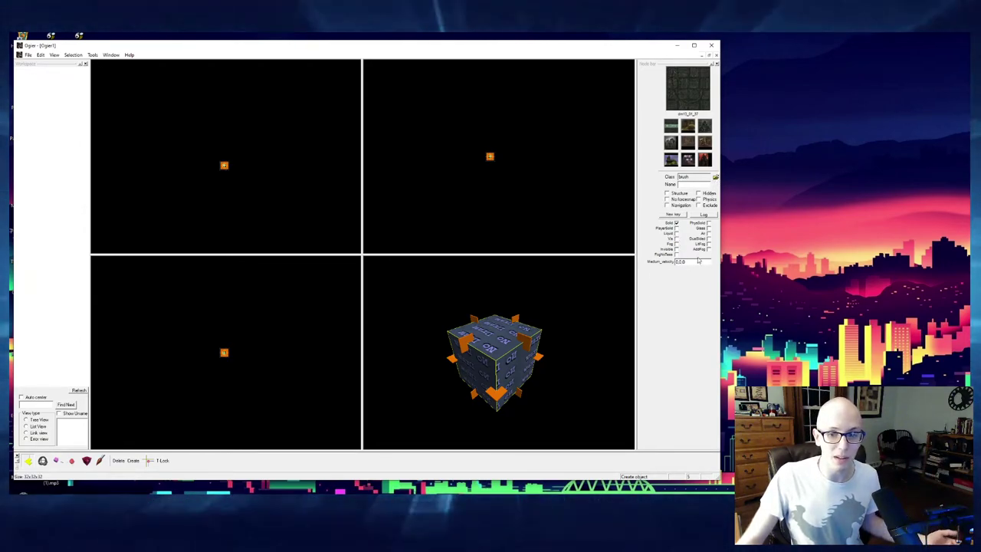
Change the brush's class to engine_path, choosing path from the engine class group.
{"action": "left_click", "coordinate": [715, 178]}
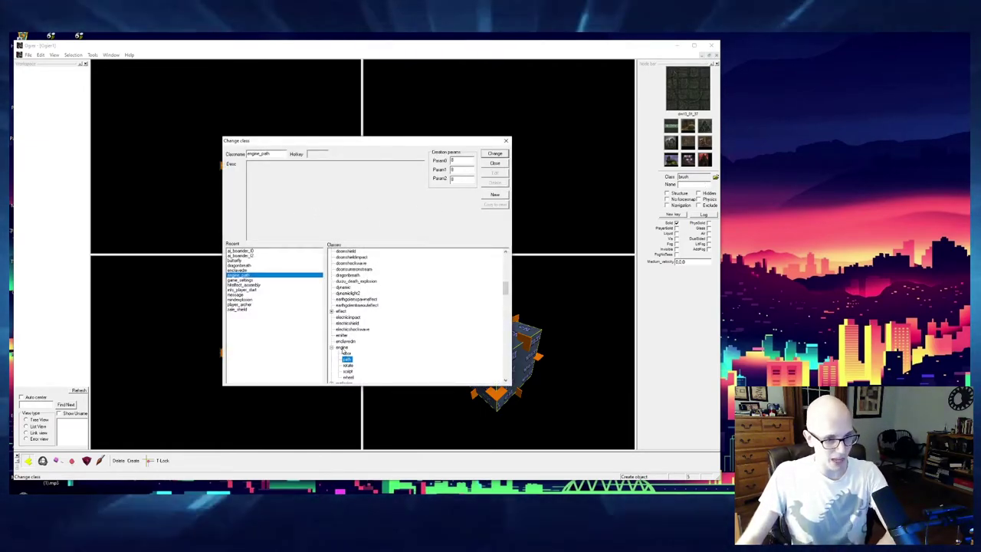
{"action": "left_click", "coordinate": [341, 348]}
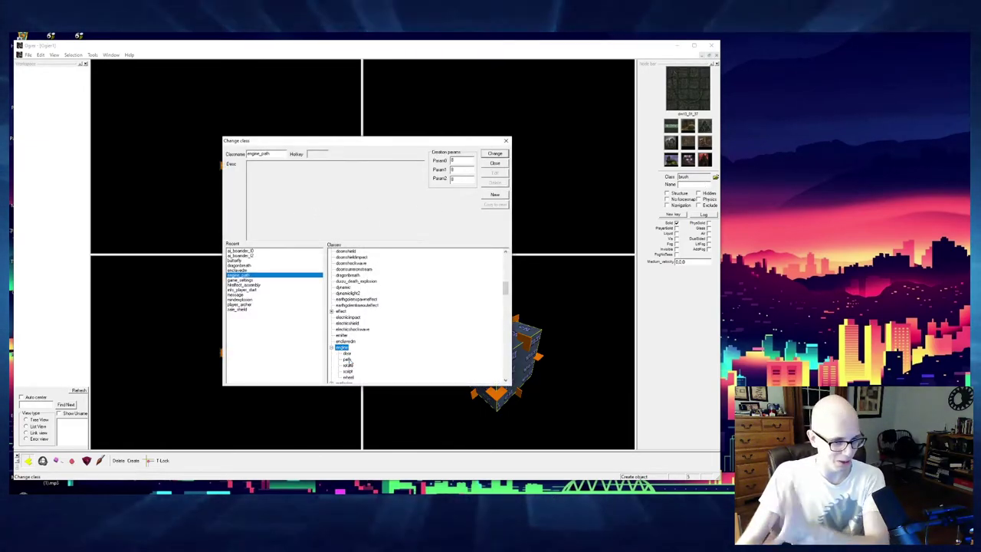
{"action": "scroll", "coordinate": [343, 337], "scroll_direction": "up", "scroll_amount": 4}
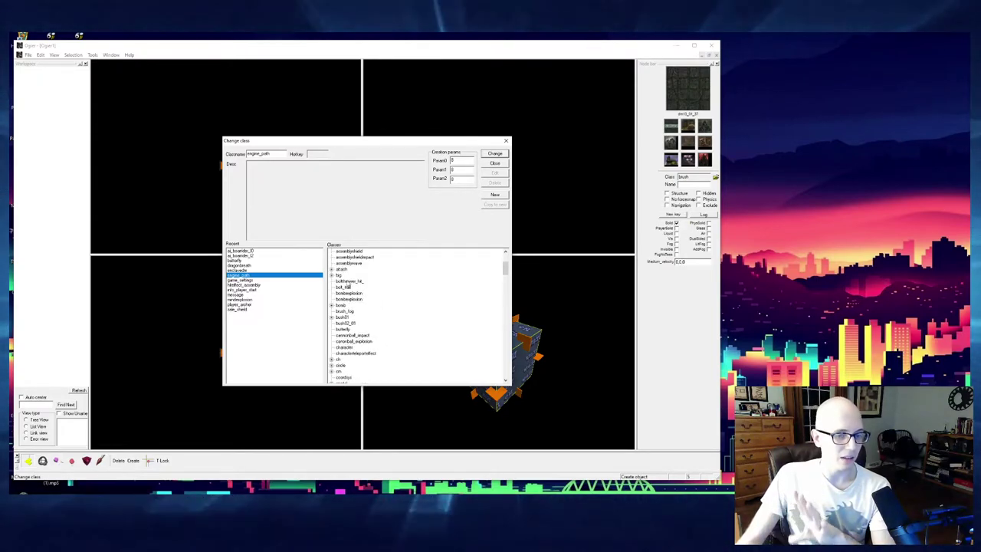
{"action": "scroll", "coordinate": [343, 295], "scroll_direction": "down", "scroll_amount": 5}
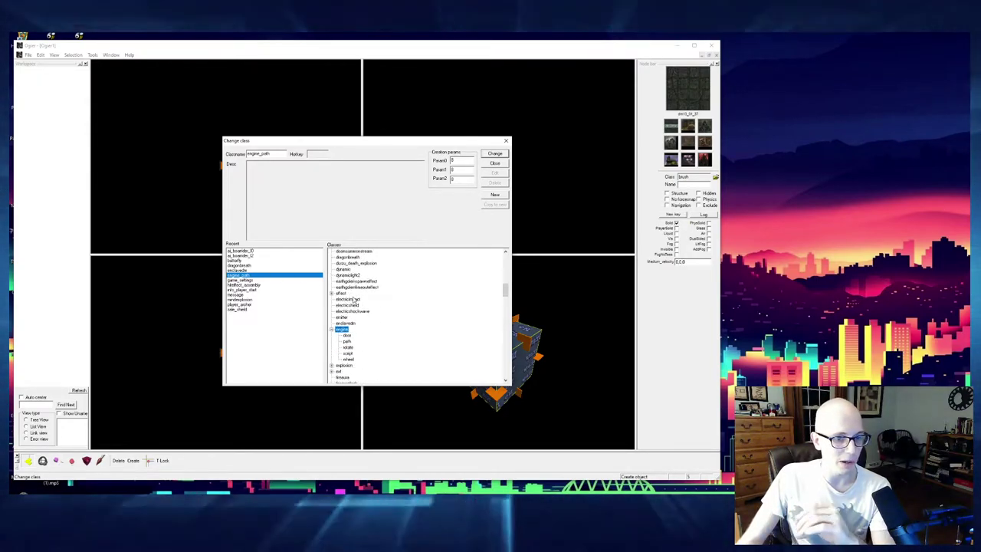
{"action": "scroll", "coordinate": [360, 318], "scroll_direction": "up", "scroll_amount": 1}
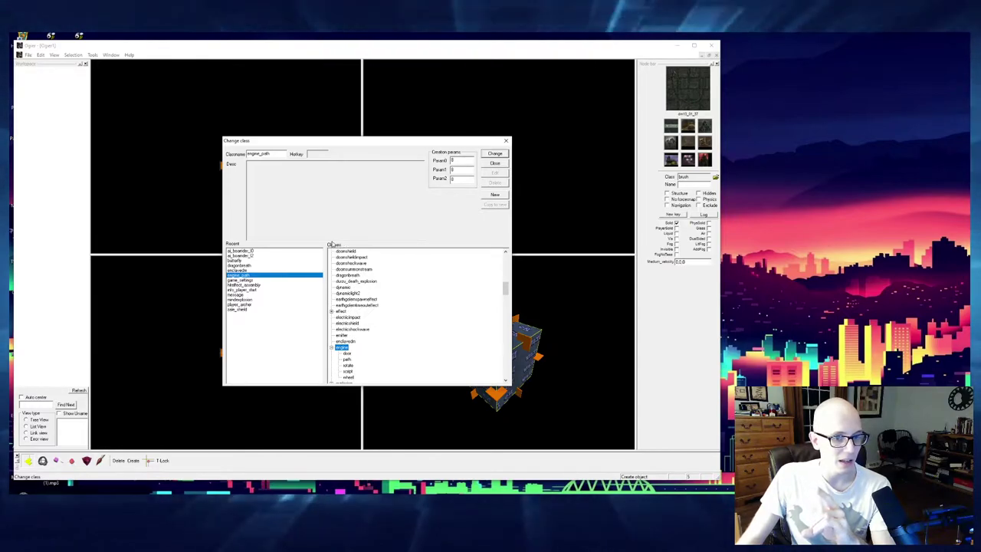
{"action": "left_click", "coordinate": [331, 347]}
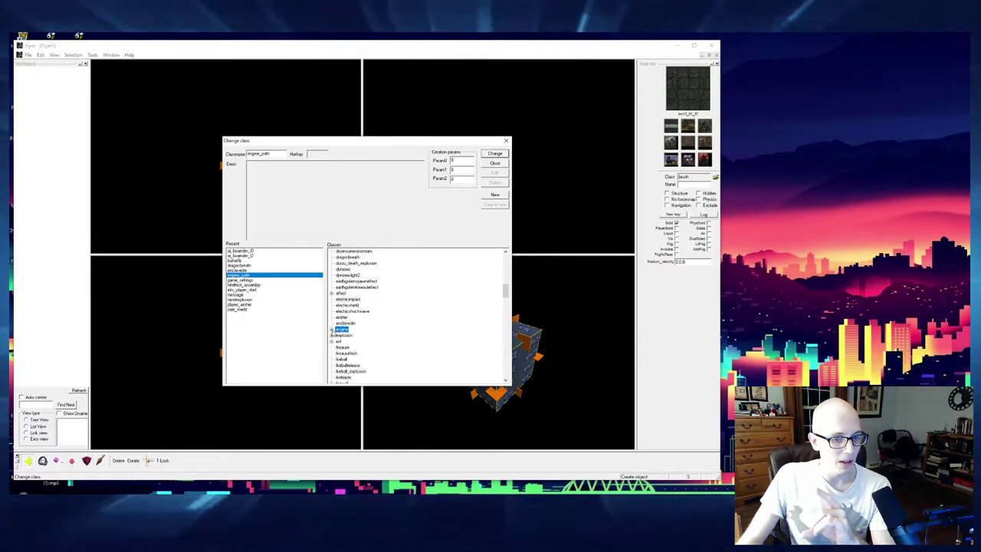
{"action": "scroll", "coordinate": [364, 315], "scroll_direction": "up", "scroll_amount": 15}
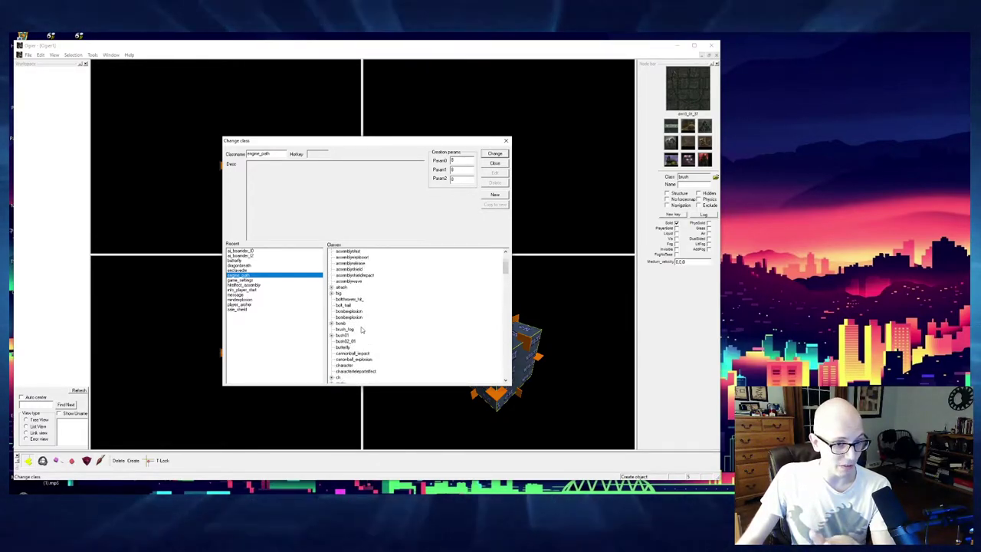
{"action": "scroll", "coordinate": [362, 326], "scroll_direction": "down", "scroll_amount": 12}
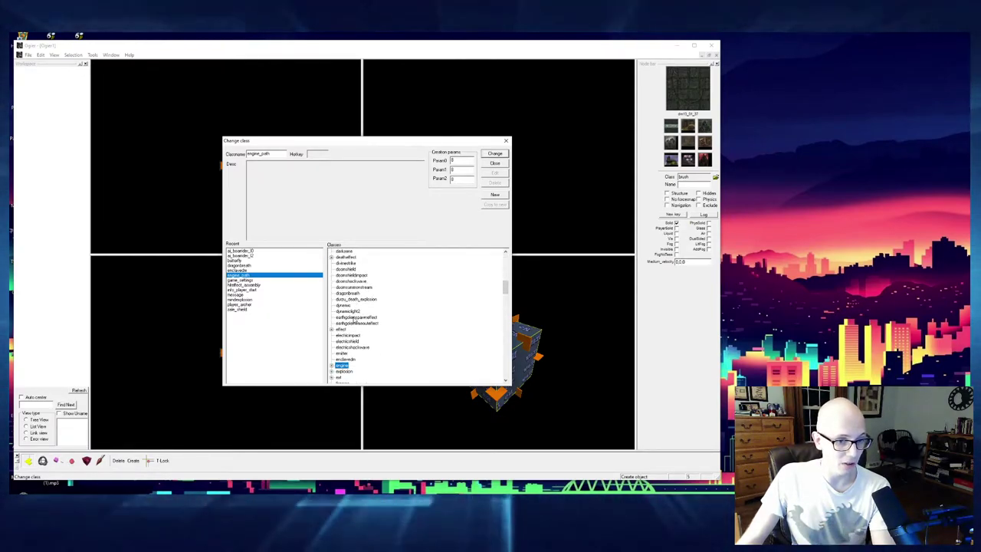
{"action": "scroll", "coordinate": [355, 319], "scroll_direction": "up", "scroll_amount": 6}
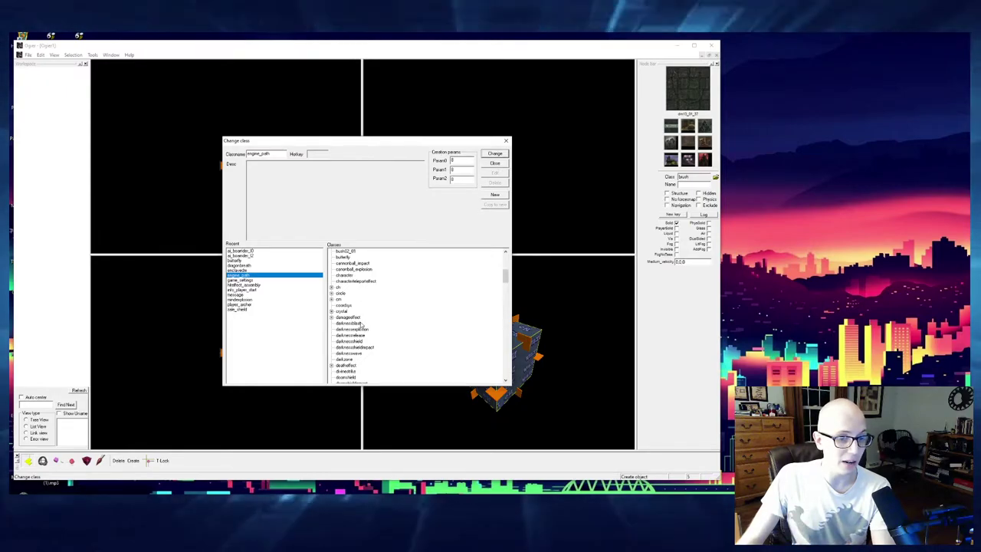
{"action": "scroll", "coordinate": [361, 325], "scroll_direction": "down", "scroll_amount": 7}
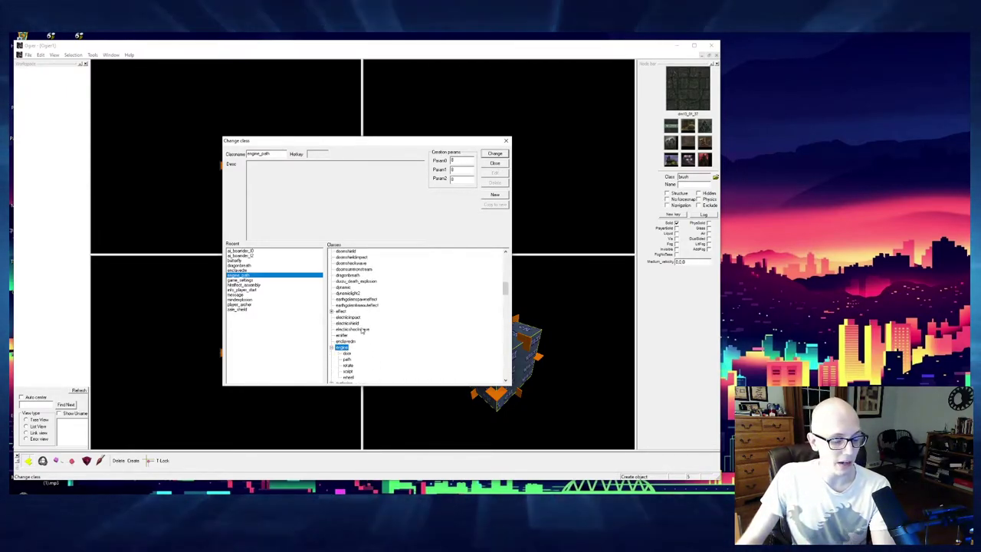
{"action": "scroll", "coordinate": [366, 329], "scroll_direction": "down", "scroll_amount": 5}
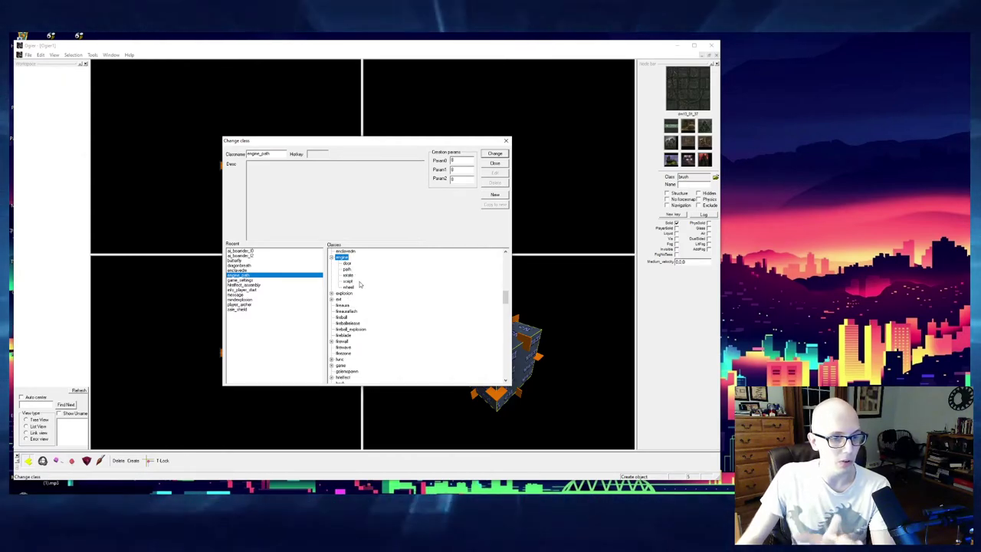
{"action": "scroll", "coordinate": [360, 284], "scroll_direction": "up", "scroll_amount": 1}
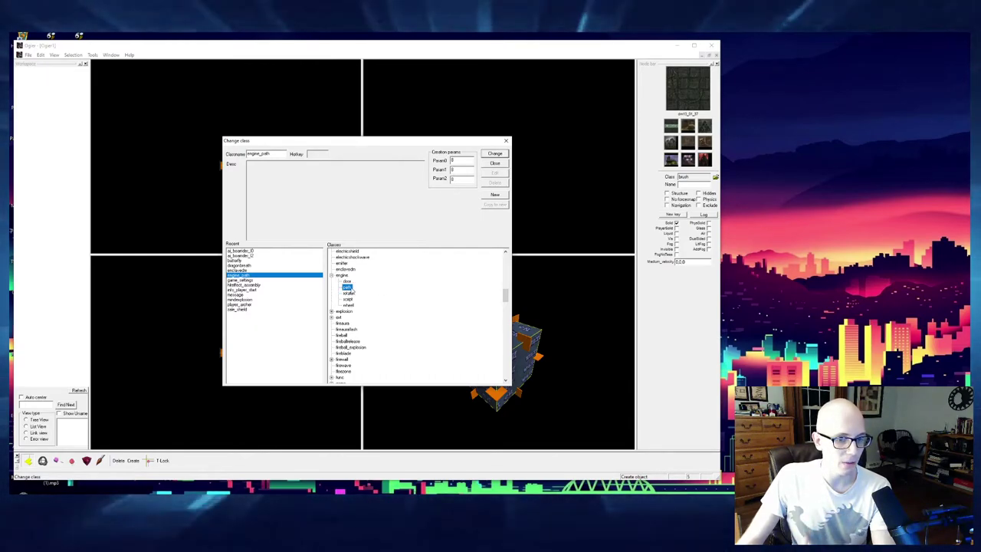
{"action": "left_click", "coordinate": [495, 163]}
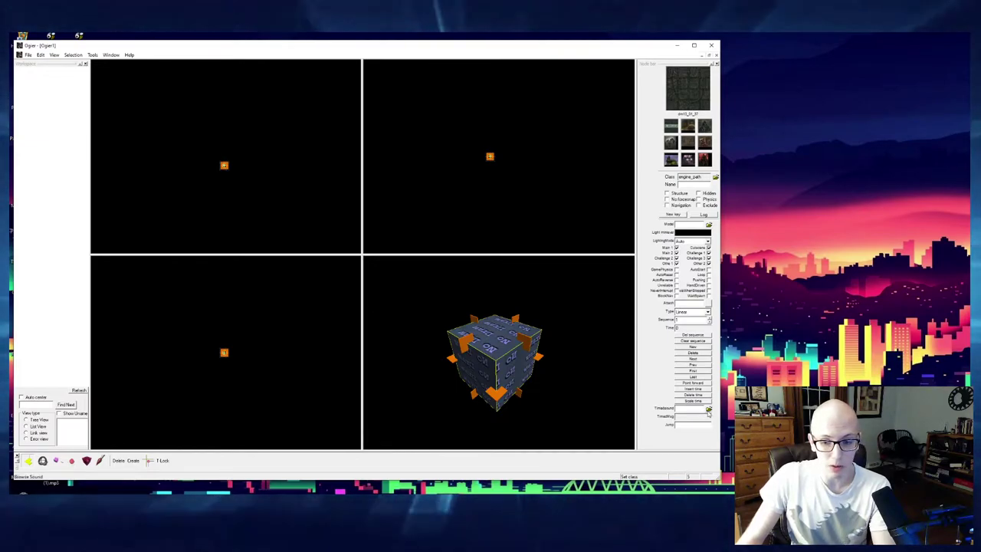
Open the sound browser for the object's timed sound and preview the bottle01 and bottle02 complex sounds.
{"action": "left_click", "coordinate": [708, 410]}
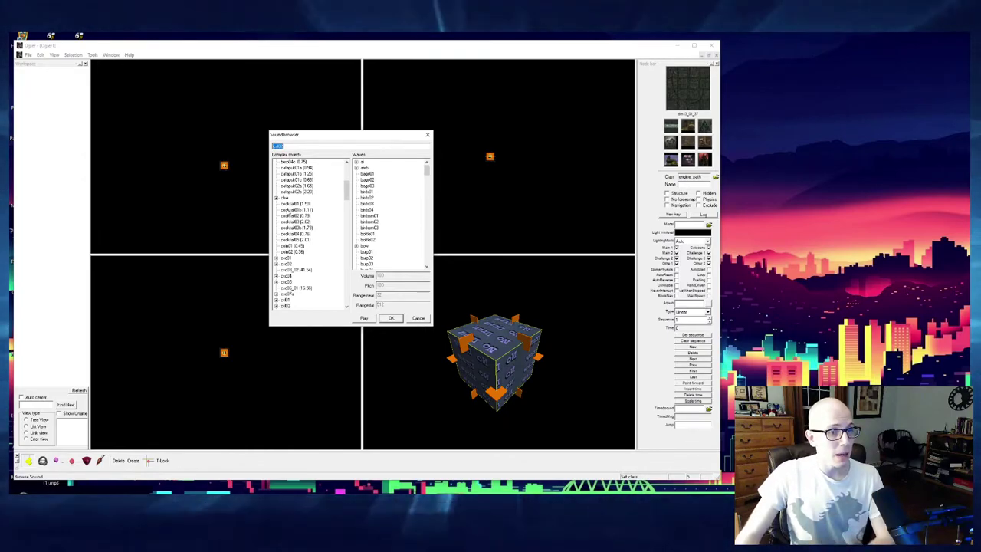
{"action": "scroll", "coordinate": [317, 231], "scroll_direction": "up", "scroll_amount": 2}
{"action": "scroll", "coordinate": [317, 231], "scroll_direction": "up", "scroll_amount": 5}
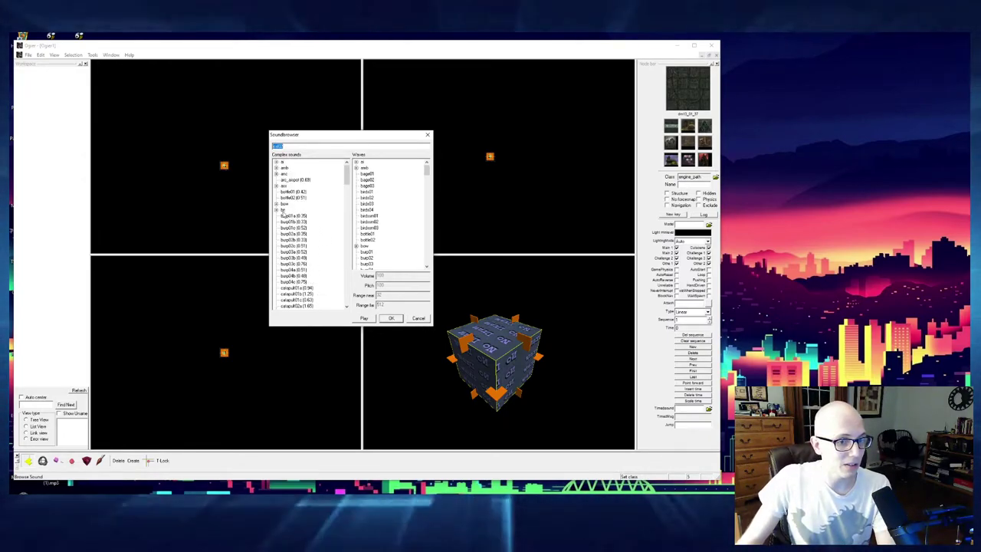
{"action": "mouse_move", "coordinate": [346, 177]}
{"action": "left_mouse_down"}
{"action": "mouse_move", "coordinate": [347, 212]}
{"action": "mouse_move", "coordinate": [347, 182]}
{"action": "left_mouse_up"}
{"action": "scroll", "coordinate": [325, 222], "scroll_direction": "up", "scroll_amount": 5}
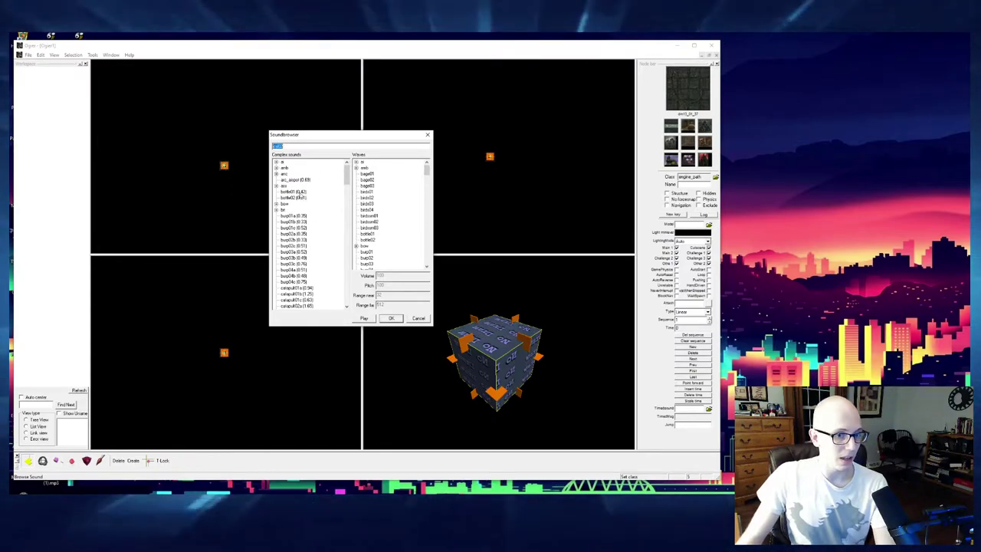
{"action": "left_click", "coordinate": [295, 192]}
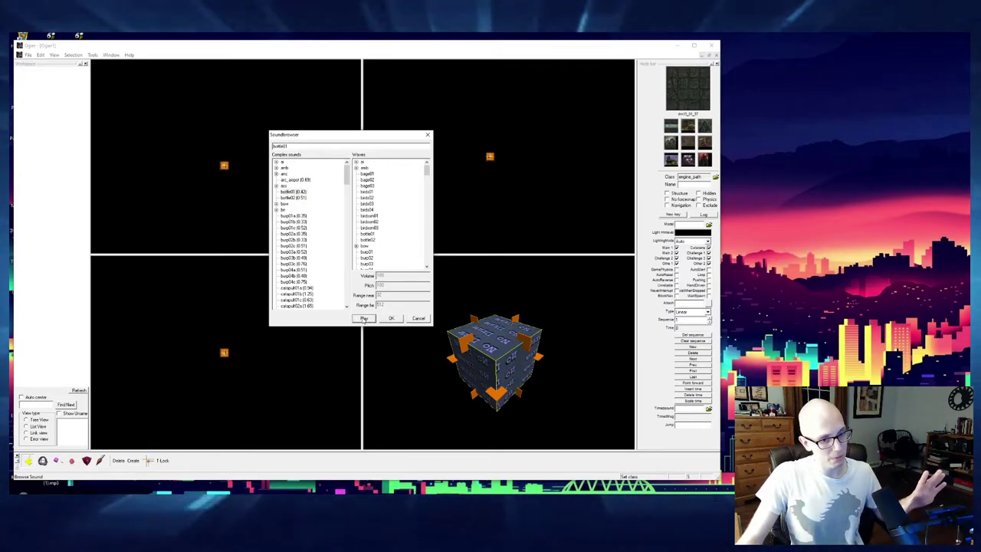
{"action": "left_click", "coordinate": [364, 318]}
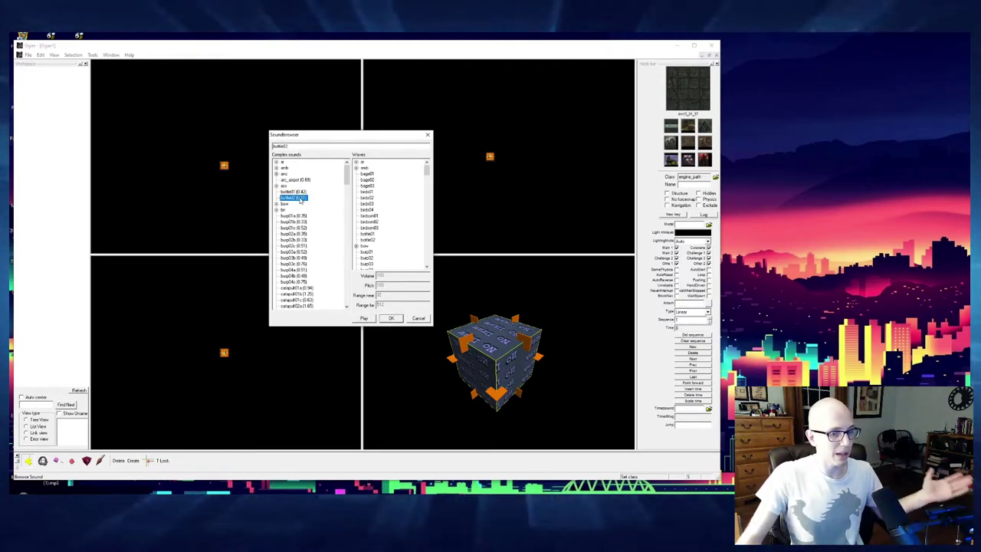
{"action": "key", "text": "Up"}
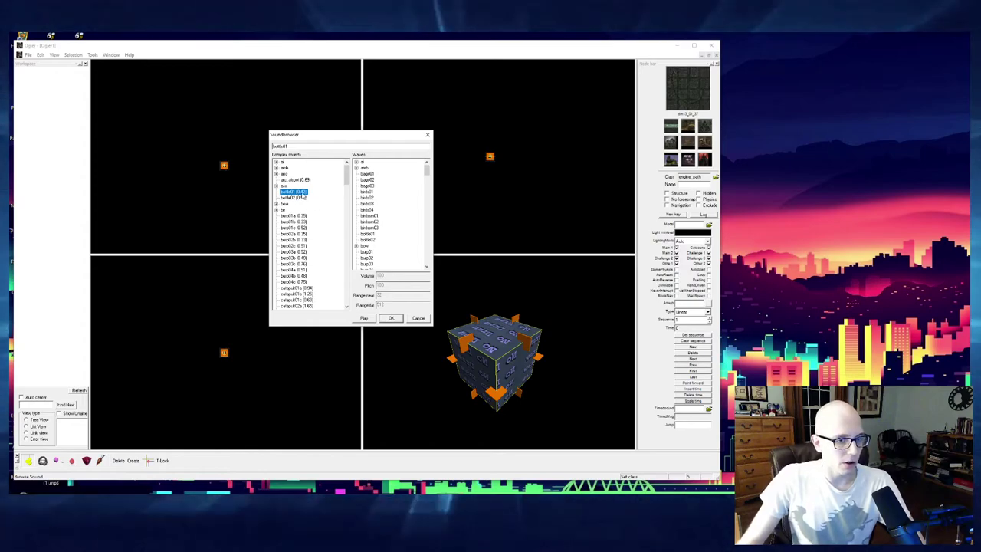
Browse further through the complex sounds, expand the numbered 01 group and select its 01 (19.79) sound.
{"action": "scroll", "coordinate": [291, 230], "scroll_direction": "down", "scroll_amount": 10}
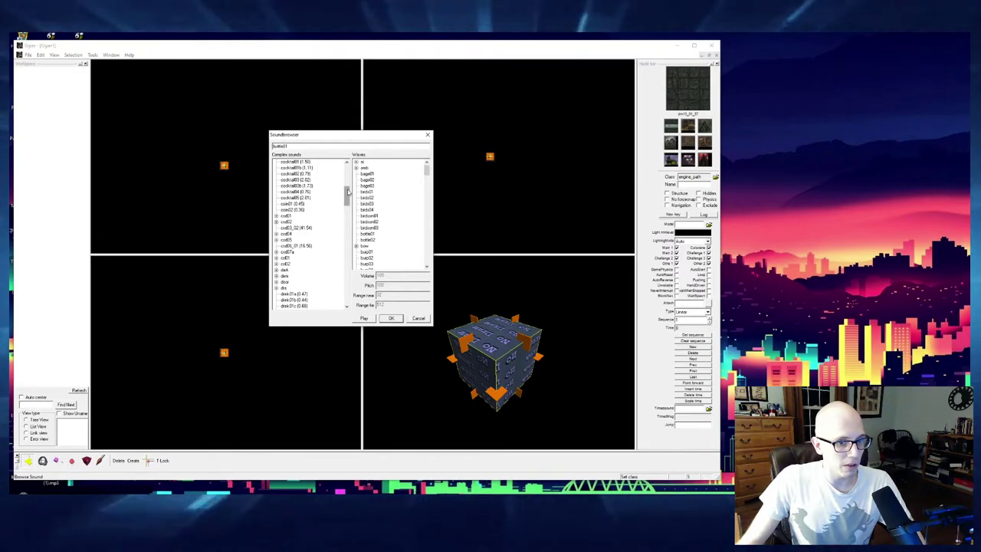
{"action": "left_click_drag", "start_coordinate": [347, 193], "coordinate": [345, 256]}
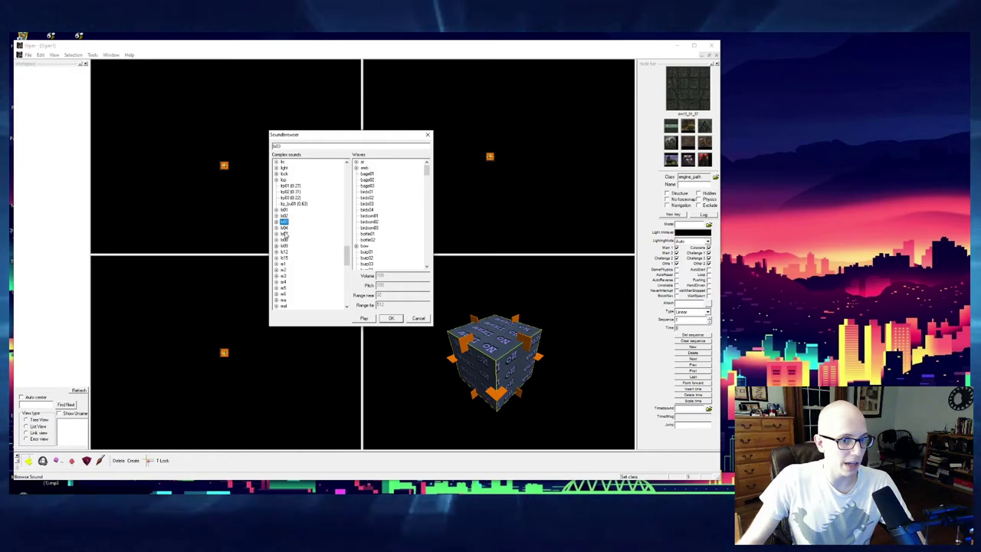
{"action": "left_click", "coordinate": [284, 233]}
{"action": "key", "text": "Up"}
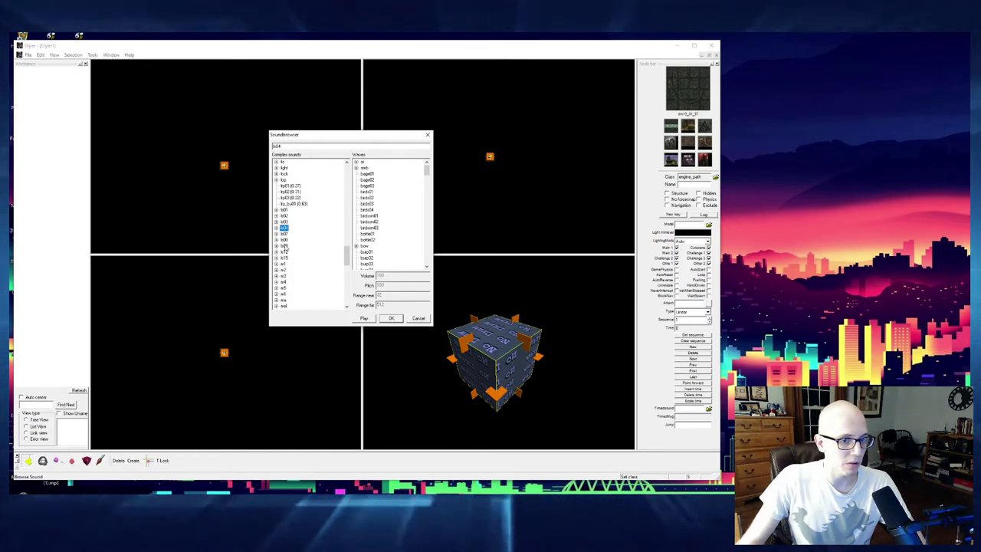
{"action": "left_click", "coordinate": [284, 259]}
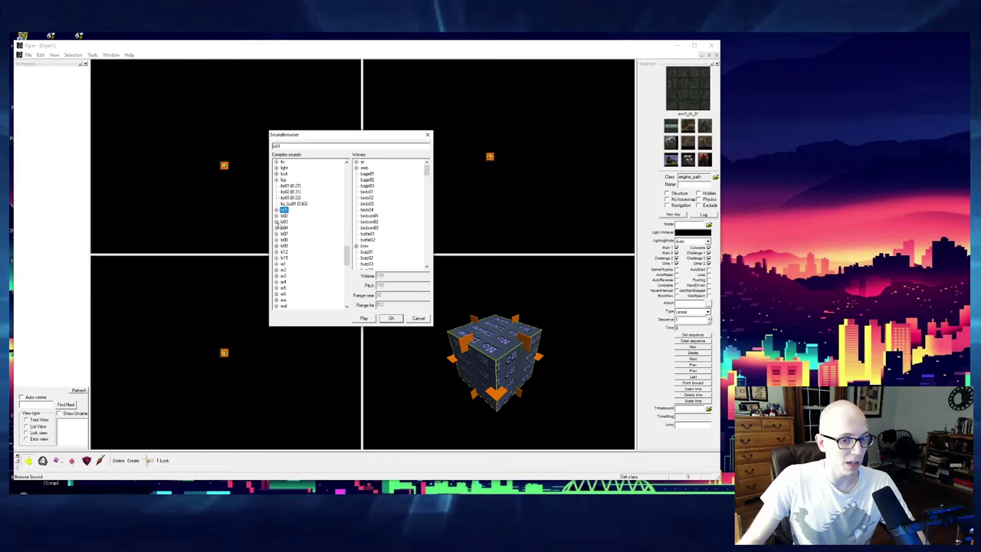
{"action": "left_click", "coordinate": [276, 212]}
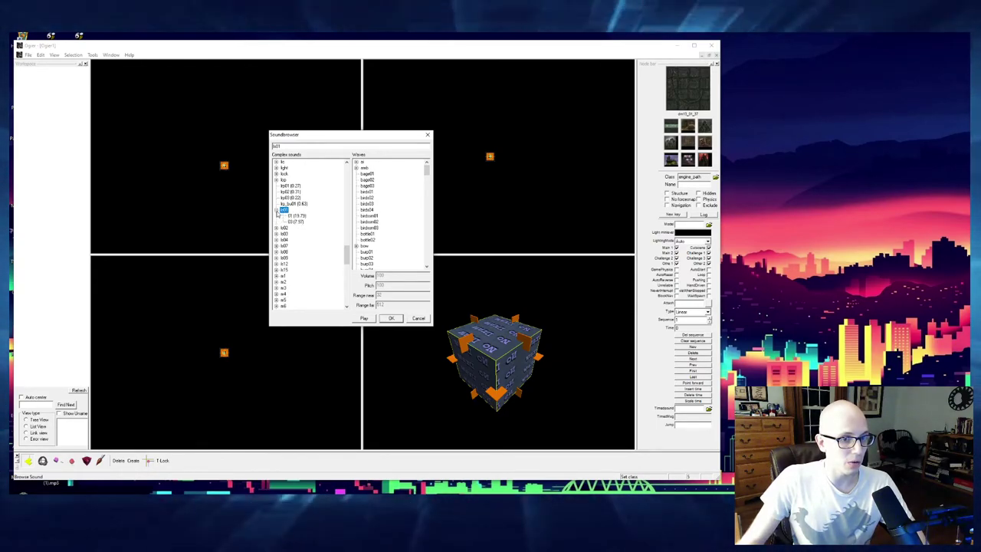
{"action": "key", "text": "Down"}
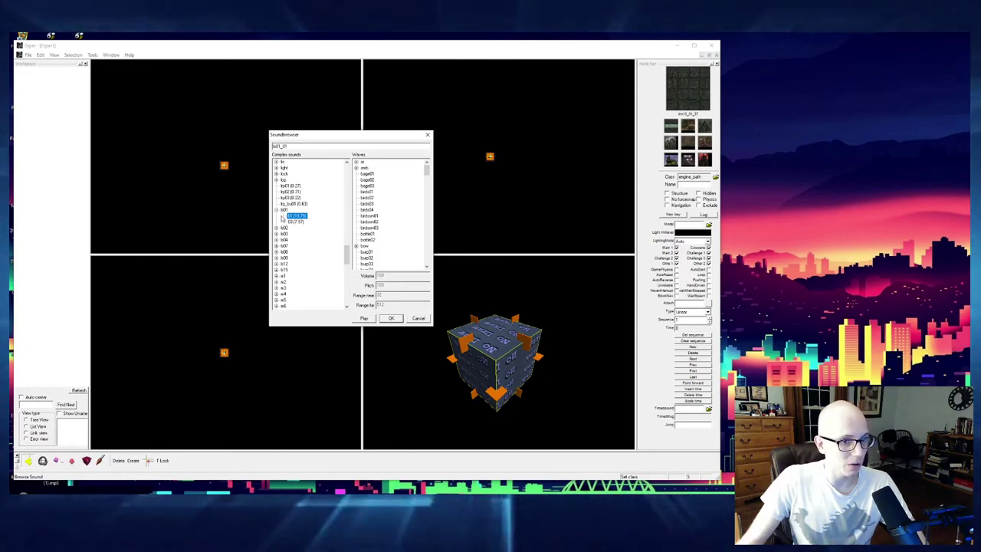
Audition the 0.27-second complex sound listed just above the expanded group, and collapse that group.
{"action": "scroll", "coordinate": [291, 219], "scroll_direction": "up", "scroll_amount": 2}
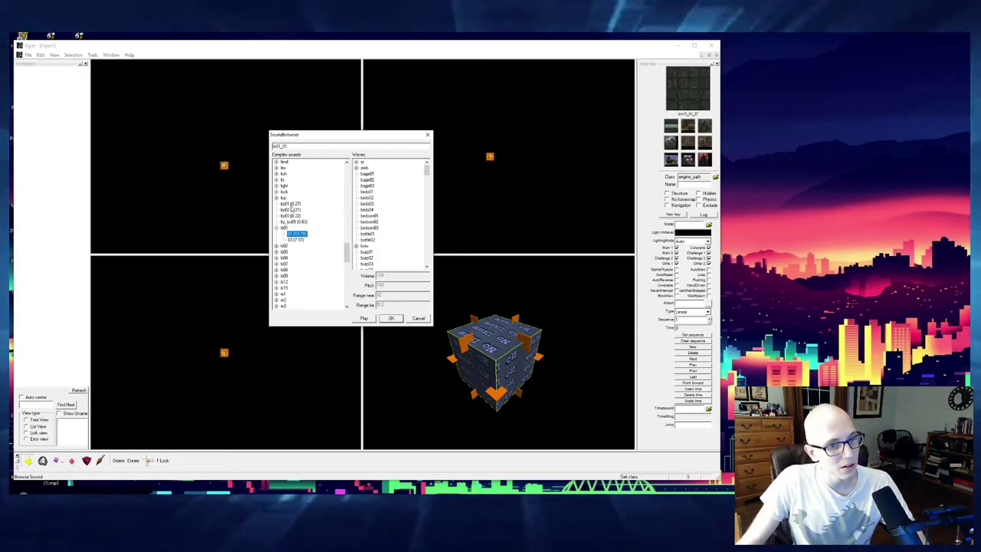
{"action": "scroll", "coordinate": [296, 222], "scroll_direction": "up", "scroll_amount": 1}
{"action": "left_click", "coordinate": [294, 240]}
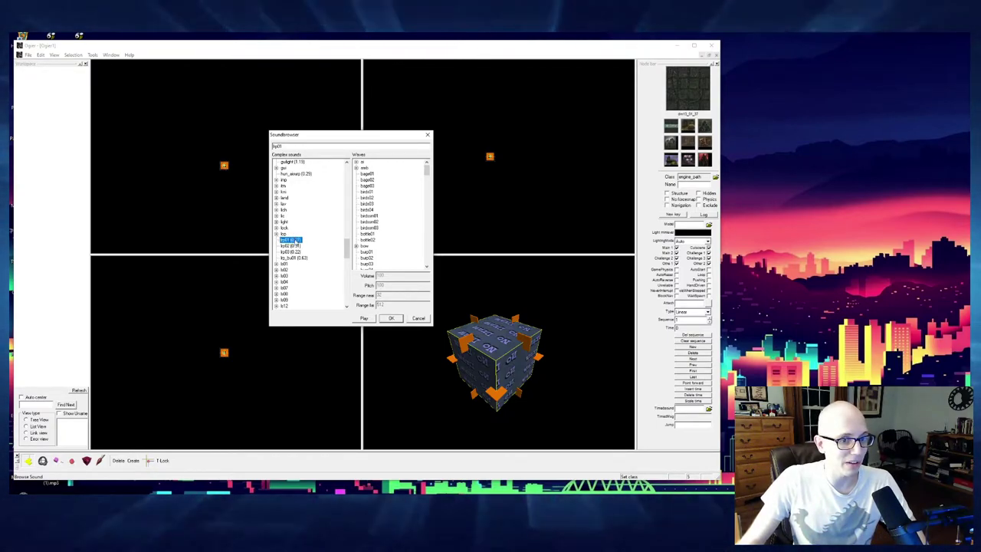
{"action": "scroll", "coordinate": [277, 249], "scroll_direction": "down", "scroll_amount": 1}
{"action": "left_click", "coordinate": [277, 246]}
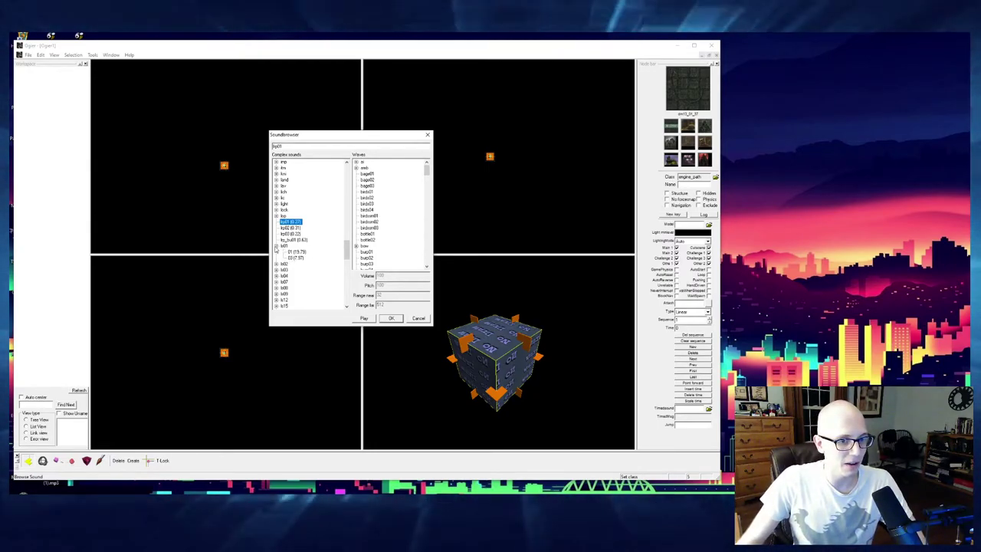
{"action": "left_click", "coordinate": [277, 247]}
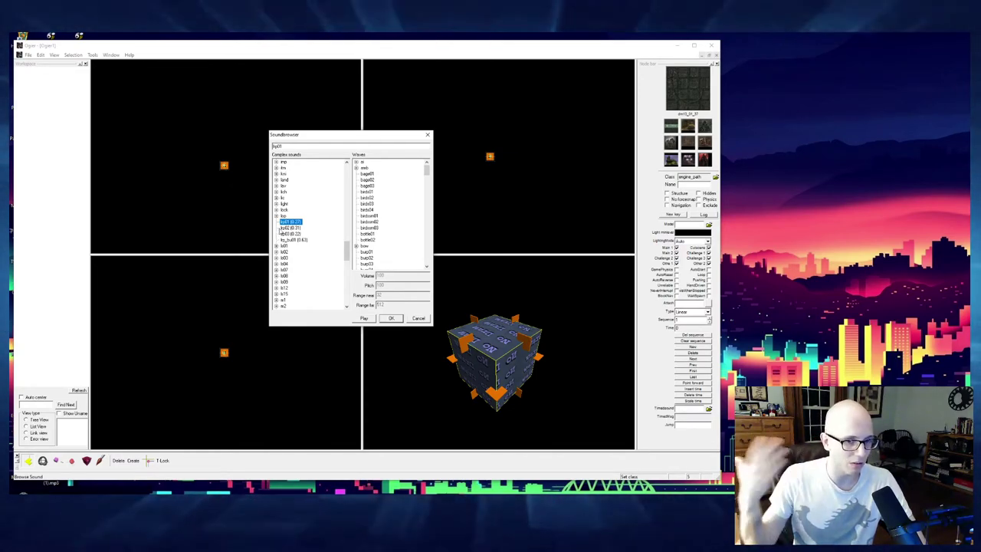
Go back through the complex sounds to the csd entries and select csd02.
{"action": "scroll", "coordinate": [289, 289], "scroll_direction": "down", "scroll_amount": 2}
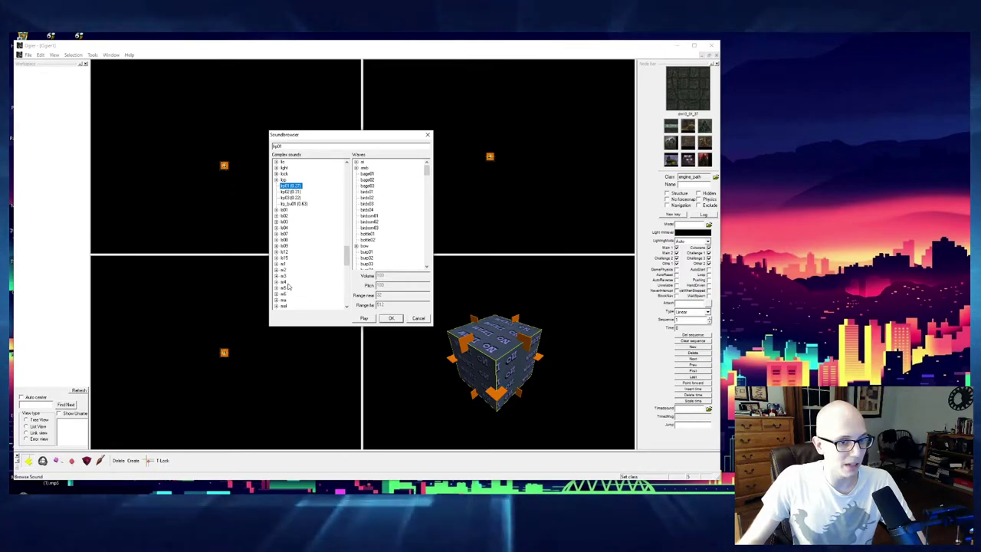
{"action": "scroll", "coordinate": [286, 197], "scroll_direction": "down", "scroll_amount": 1}
{"action": "scroll", "coordinate": [303, 252], "scroll_direction": "up", "scroll_amount": 5}
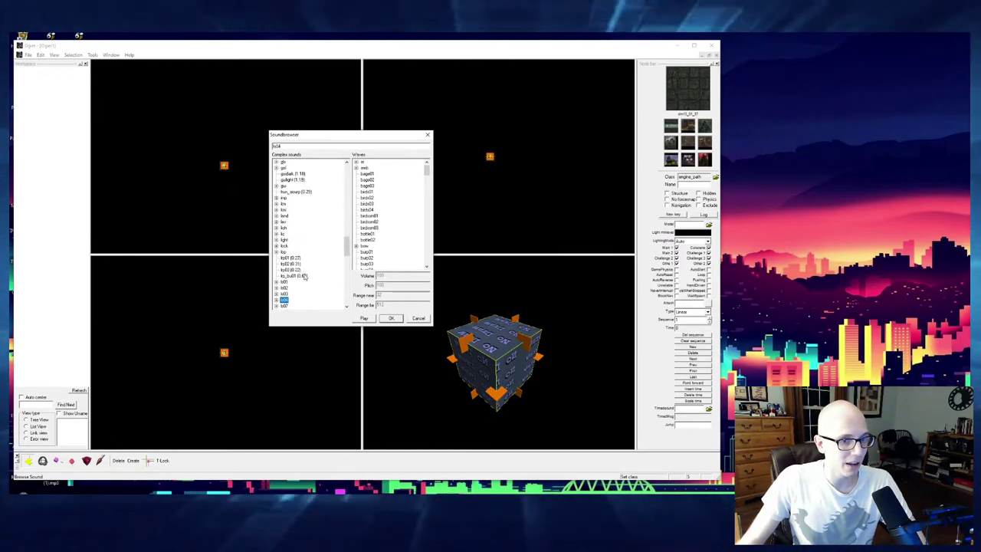
{"action": "scroll", "coordinate": [303, 251], "scroll_direction": "up", "scroll_amount": 5}
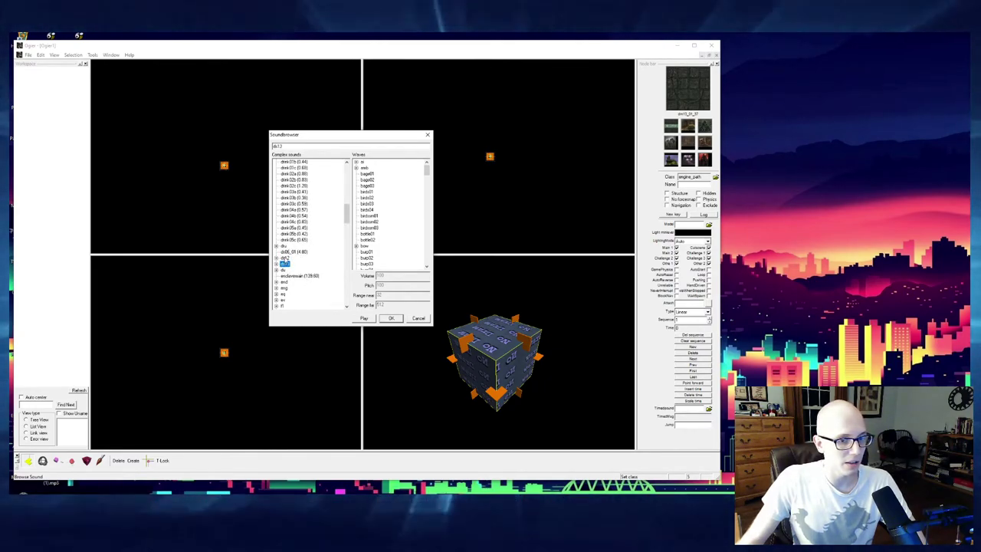
{"action": "scroll", "coordinate": [300, 245], "scroll_direction": "up", "scroll_amount": 4}
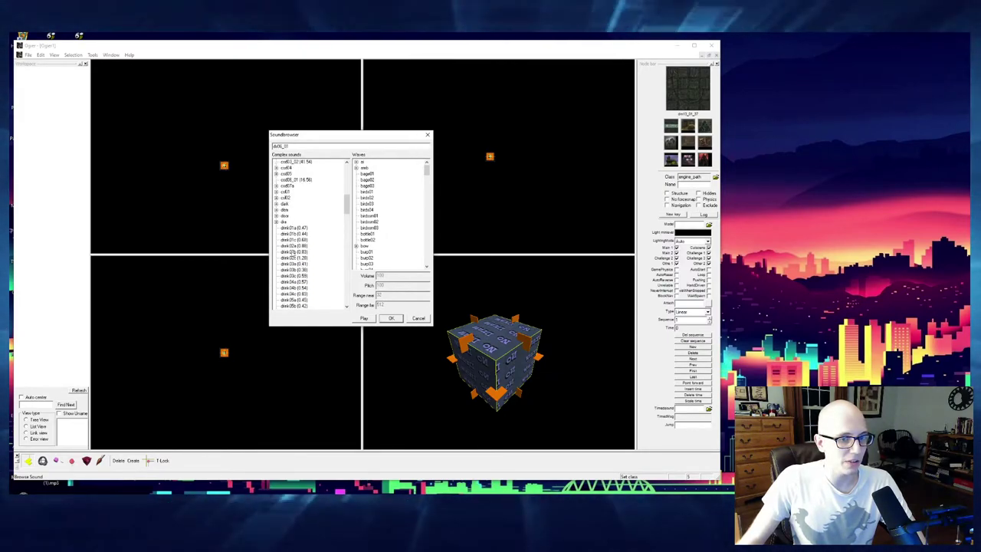
{"action": "scroll", "coordinate": [294, 282], "scroll_direction": "up", "scroll_amount": 3}
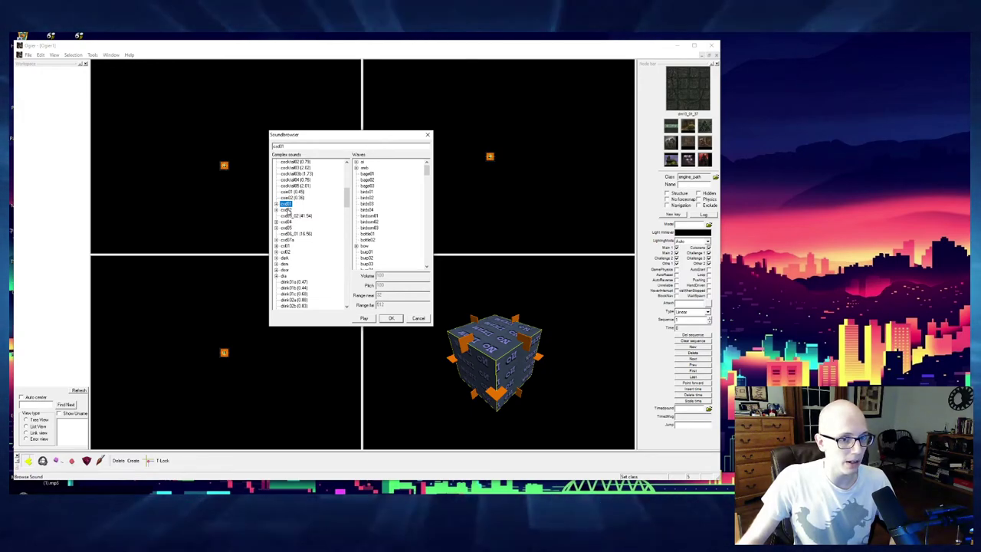
{"action": "left_click", "coordinate": [286, 210]}
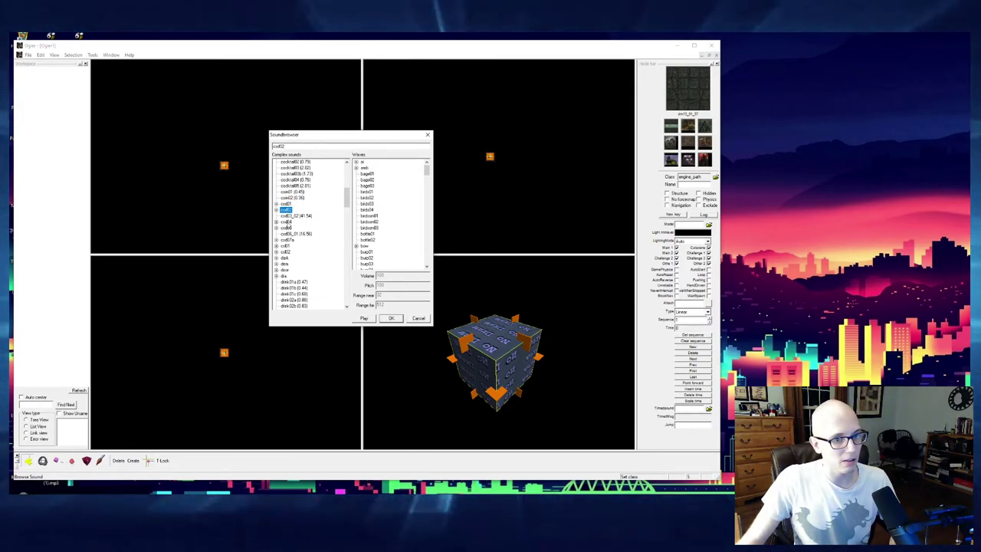
Expand the cd02 group in the complex sounds, audition its 01 sound, and collapse the group.
{"action": "left_click", "coordinate": [286, 227]}
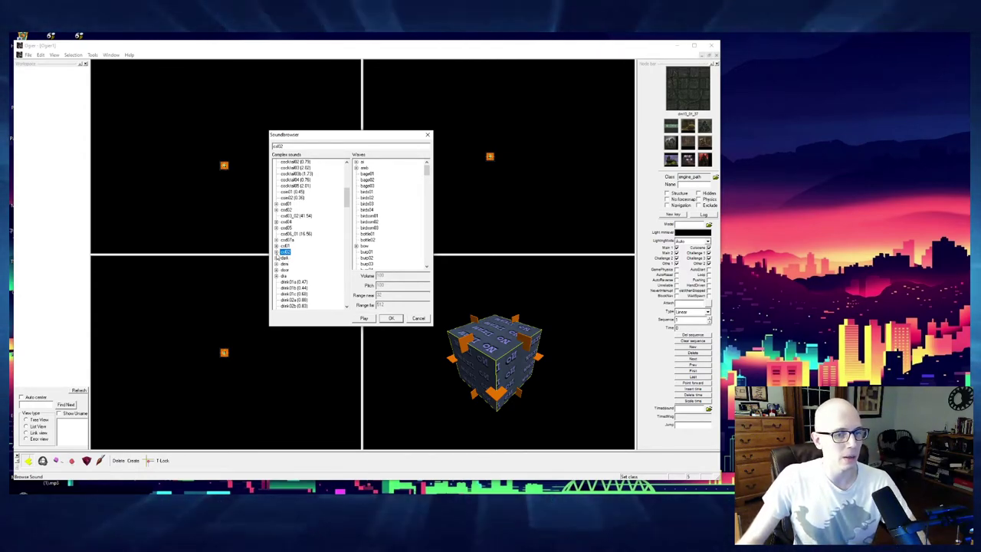
{"action": "left_click", "coordinate": [276, 252]}
{"action": "left_click", "coordinate": [295, 257]}
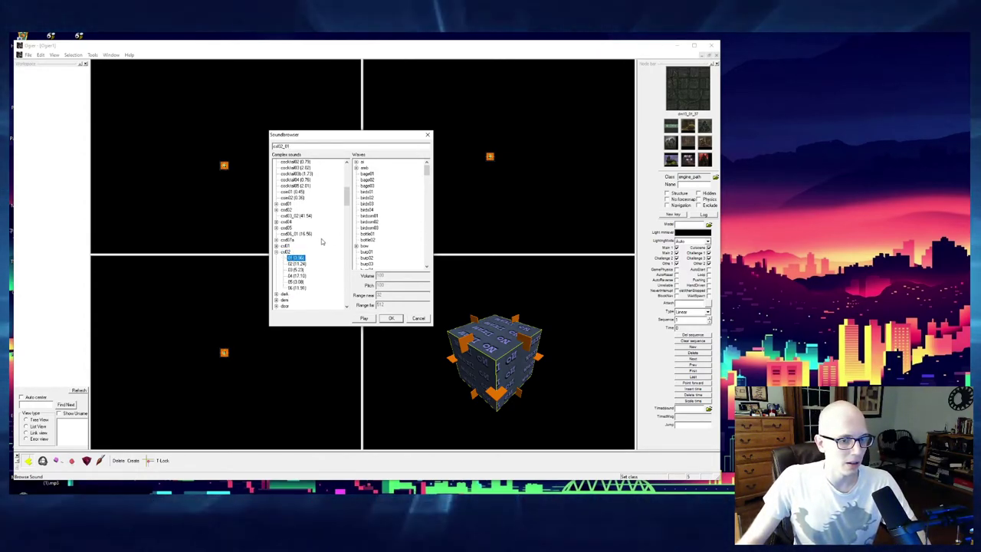
{"action": "left_click", "coordinate": [276, 252]}
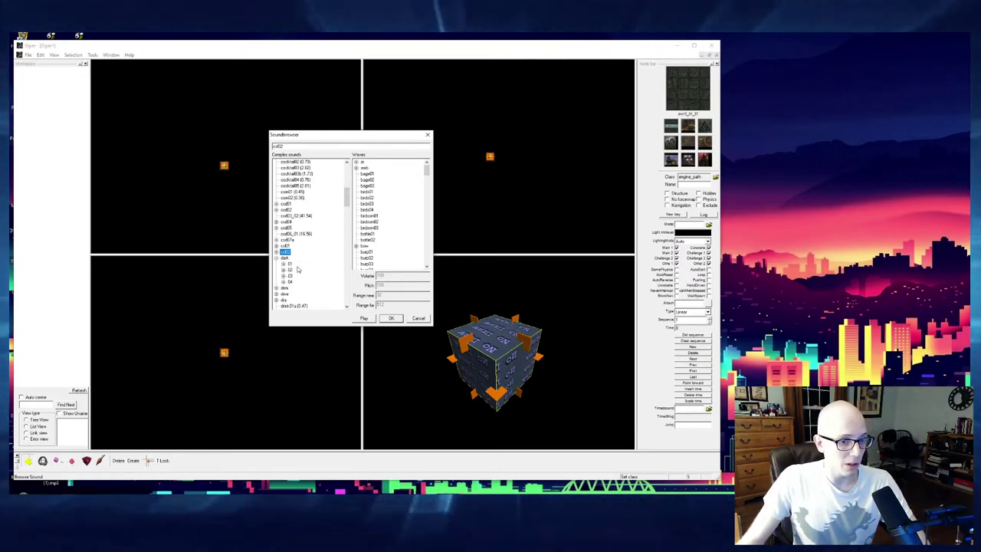
Expand the dark group's numbered subgroups 01 to 04 and audition dark_02_a and dark_02_b.
{"action": "left_click", "coordinate": [277, 263]}
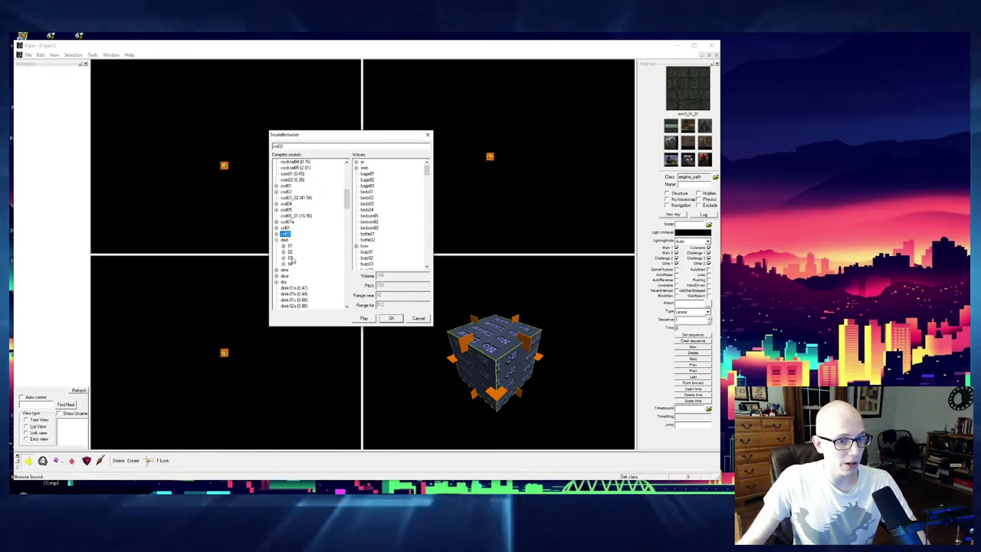
{"action": "left_click", "coordinate": [283, 246]}
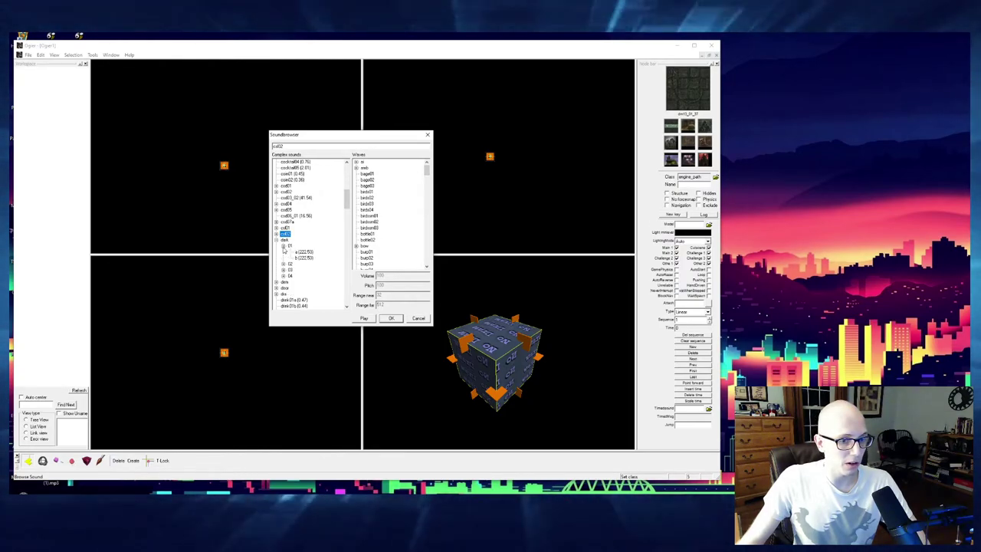
{"action": "left_click", "coordinate": [283, 263]}
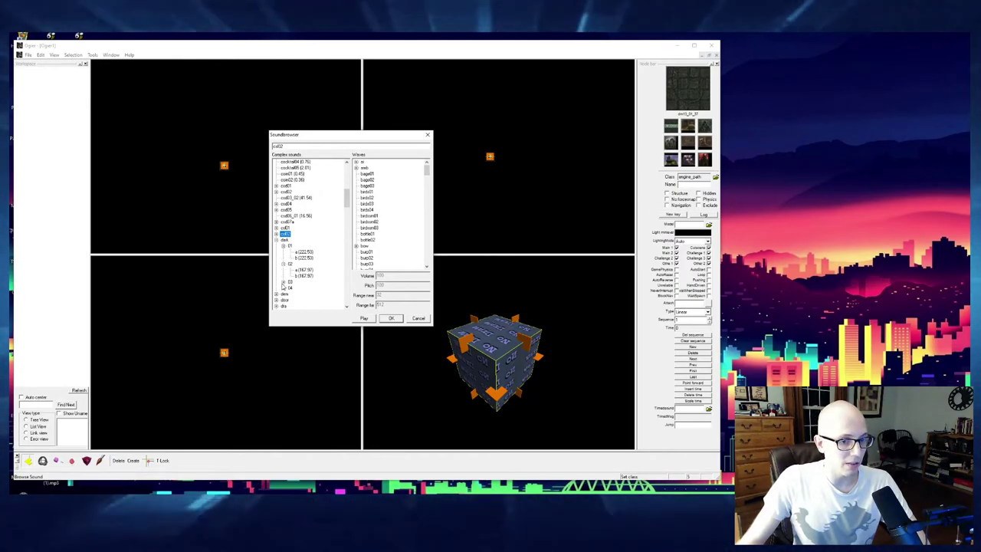
{"action": "left_click", "coordinate": [282, 282]}
{"action": "left_click", "coordinate": [282, 283]}
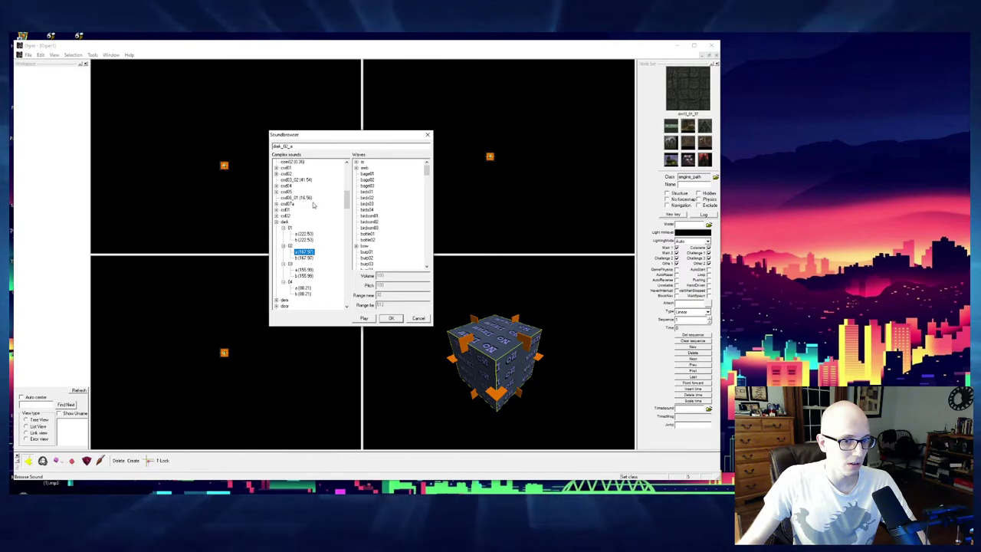
{"action": "left_click", "coordinate": [305, 258]}
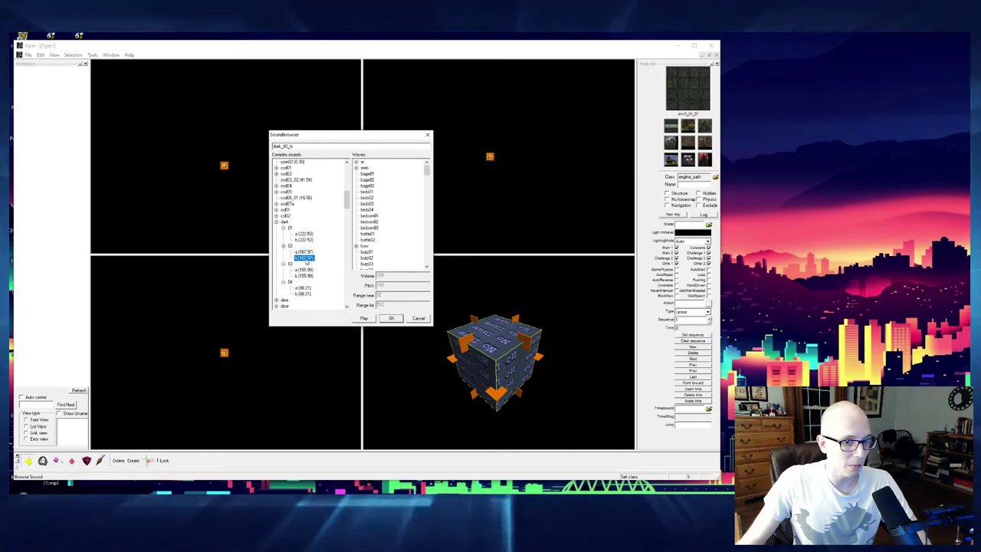
Audition coin02 and dark_01_b from the complex sounds, and collapse the dark group.
{"action": "scroll", "coordinate": [321, 225], "scroll_direction": "up", "scroll_amount": 1}
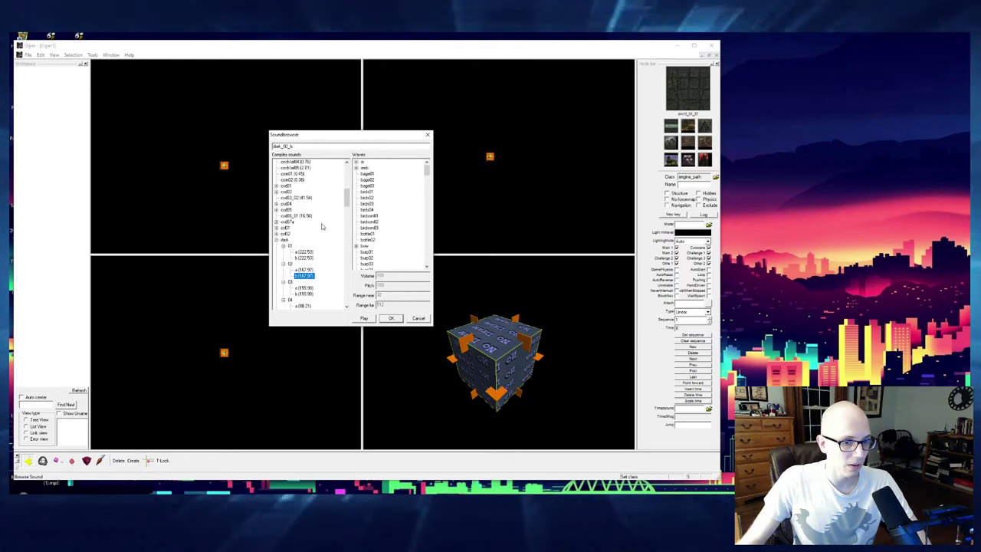
{"action": "key", "text": "Up"}
{"action": "key", "text": "Up"}
{"action": "key", "text": "Up"}
{"action": "key", "text": "Up"}
{"action": "key", "text": "Up"}
{"action": "key", "text": "Up"}
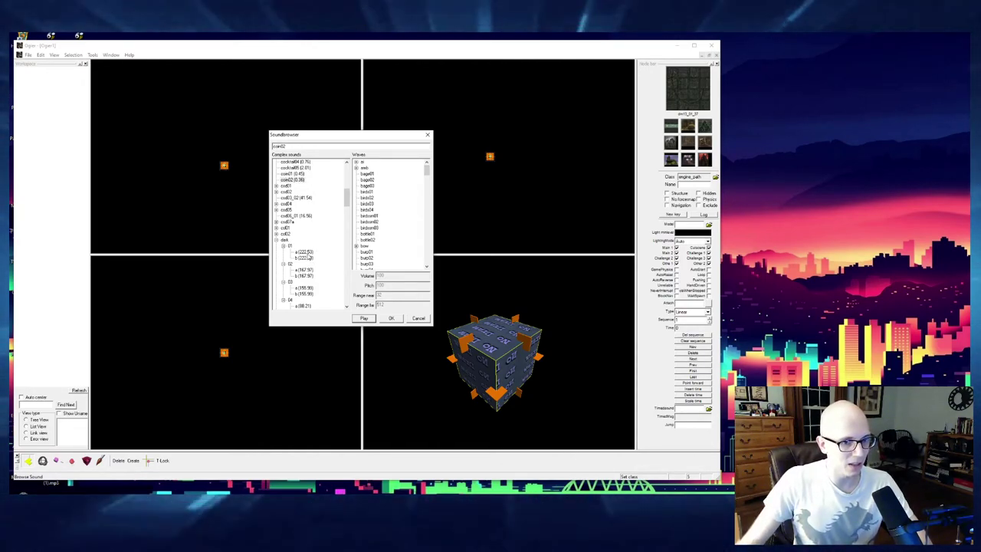
{"action": "left_click", "coordinate": [306, 258]}
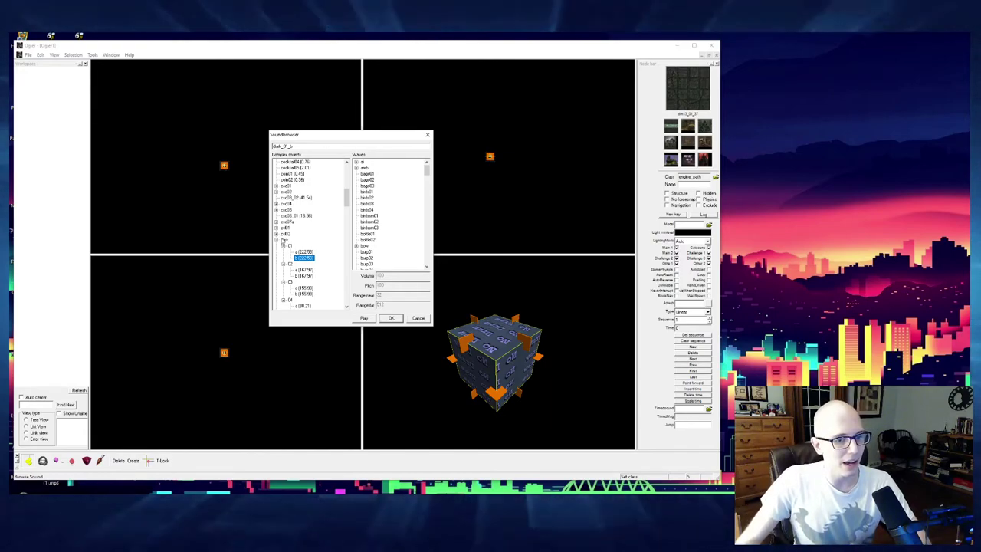
{"action": "left_click", "coordinate": [278, 240]}
Expand the light group with its 01 and 02 subgroups and audition light_01_a, light_01_b and guidark.
{"action": "scroll", "coordinate": [287, 260], "scroll_direction": "down", "scroll_amount": 5}
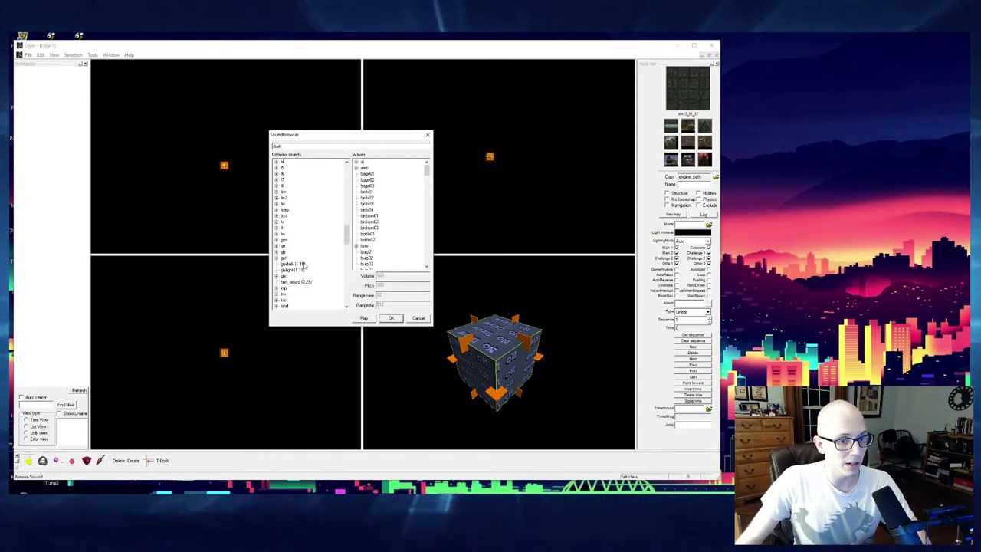
{"action": "scroll", "coordinate": [290, 274], "scroll_direction": "down", "scroll_amount": 1}
{"action": "left_click", "coordinate": [277, 240]}
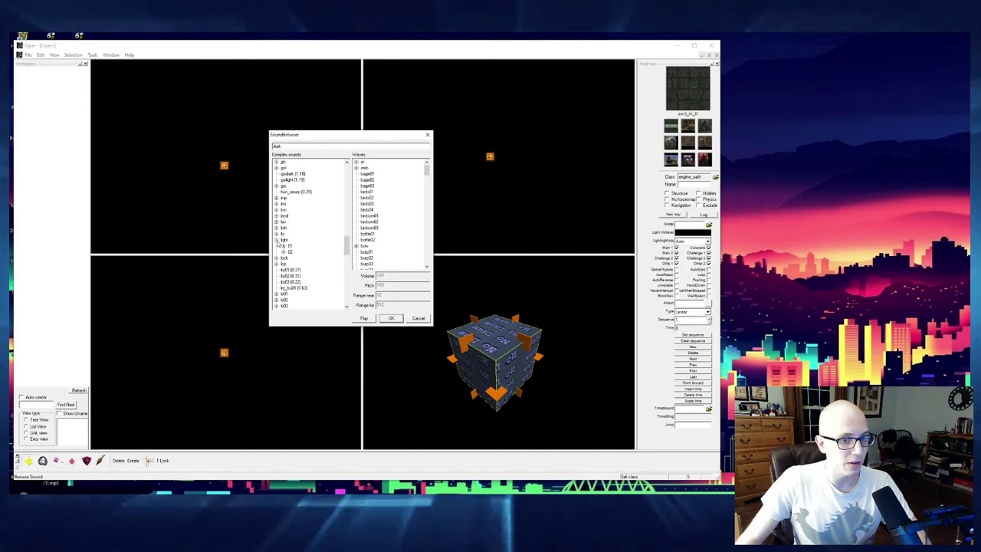
{"action": "left_click", "coordinate": [282, 263]}
{"action": "left_click", "coordinate": [303, 251]}
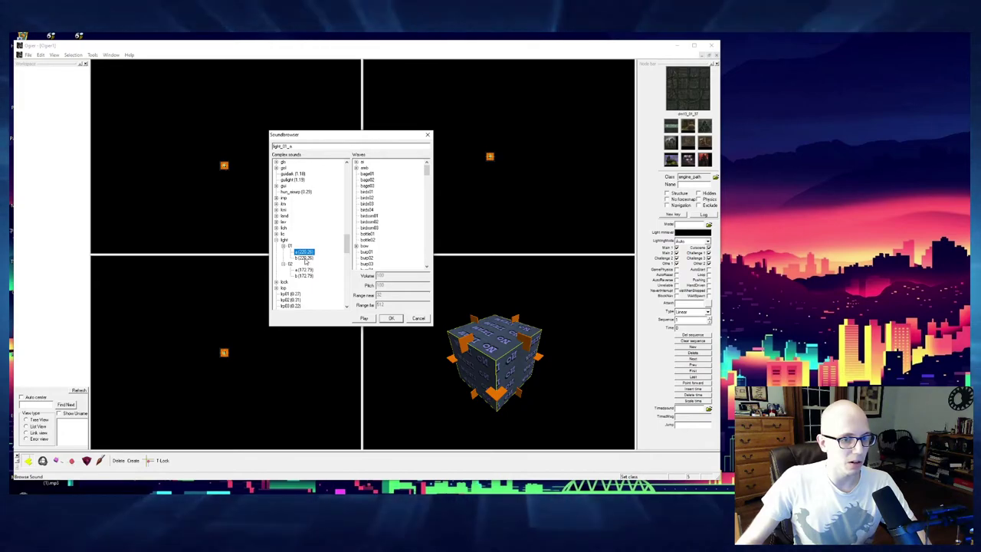
{"action": "left_click", "coordinate": [303, 257]}
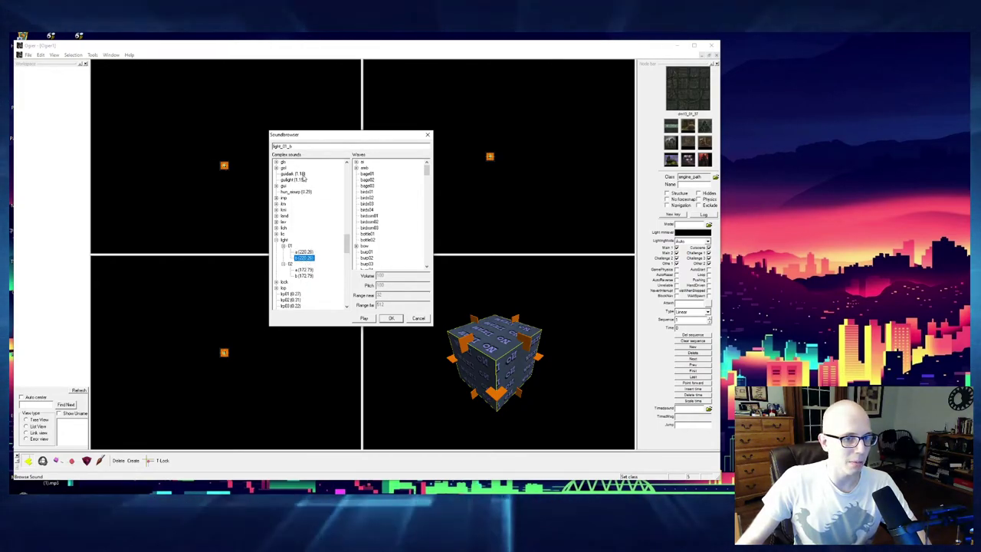
{"action": "scroll", "coordinate": [307, 240], "scroll_direction": "up", "scroll_amount": 1}
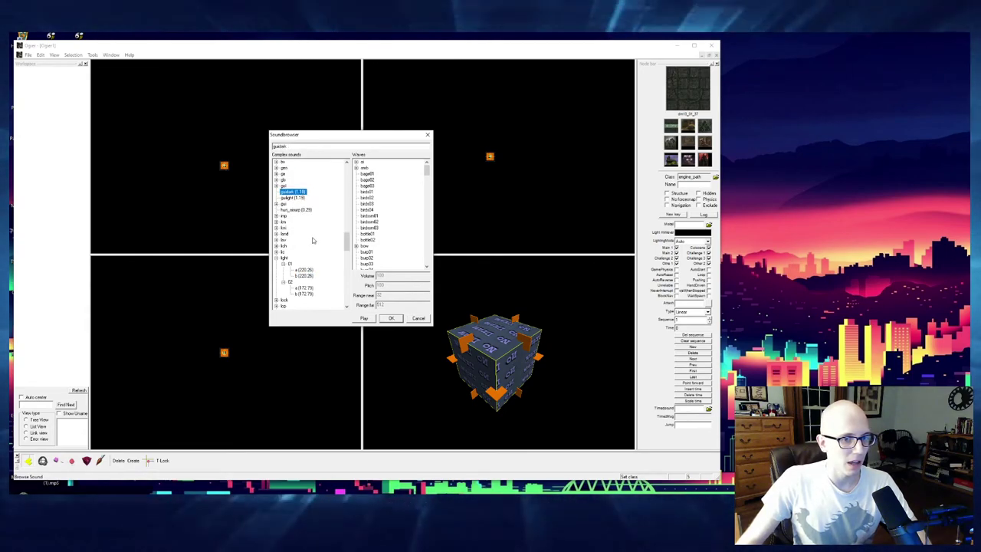
Expand the menu group further down the complex sounds, audition its select sound, and collapse the group.
{"action": "scroll", "coordinate": [290, 258], "scroll_direction": "down", "scroll_amount": 5}
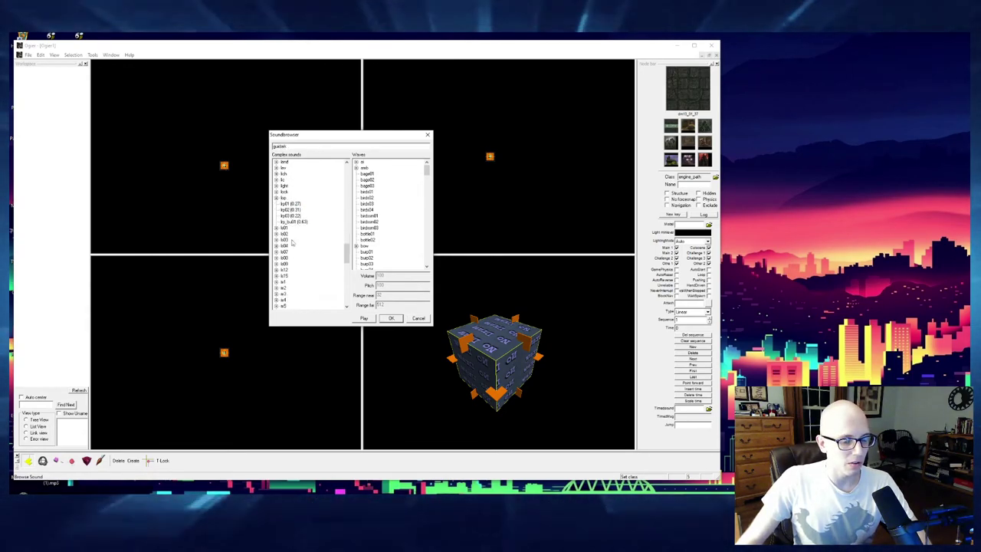
{"action": "scroll", "coordinate": [290, 258], "scroll_direction": "down", "scroll_amount": 2}
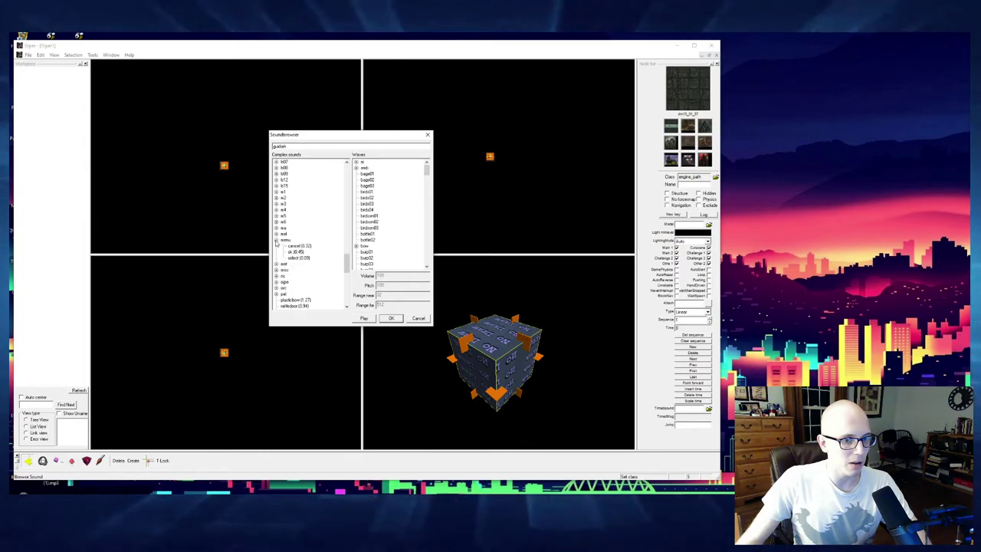
{"action": "left_click", "coordinate": [291, 253]}
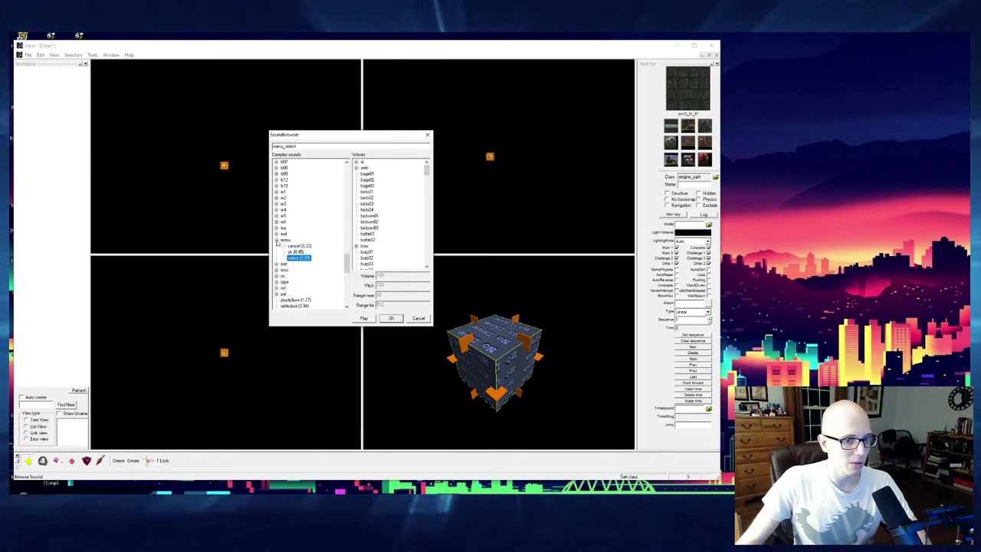
{"action": "key", "text": "Left"}
{"action": "key", "text": "Left"}
Return to the start of the complex sounds, expand the ai group and audition halfling01a through halfling01d.
{"action": "scroll", "coordinate": [308, 228], "scroll_direction": "up", "scroll_amount": 8}
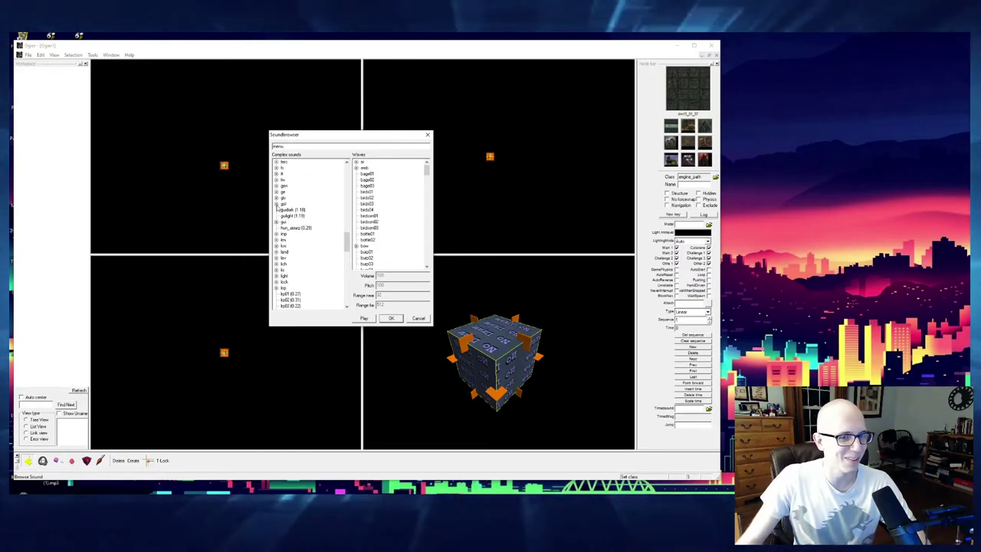
{"action": "scroll", "coordinate": [293, 240], "scroll_direction": "up", "scroll_amount": 5}
{"action": "scroll", "coordinate": [295, 240], "scroll_direction": "up", "scroll_amount": 5}
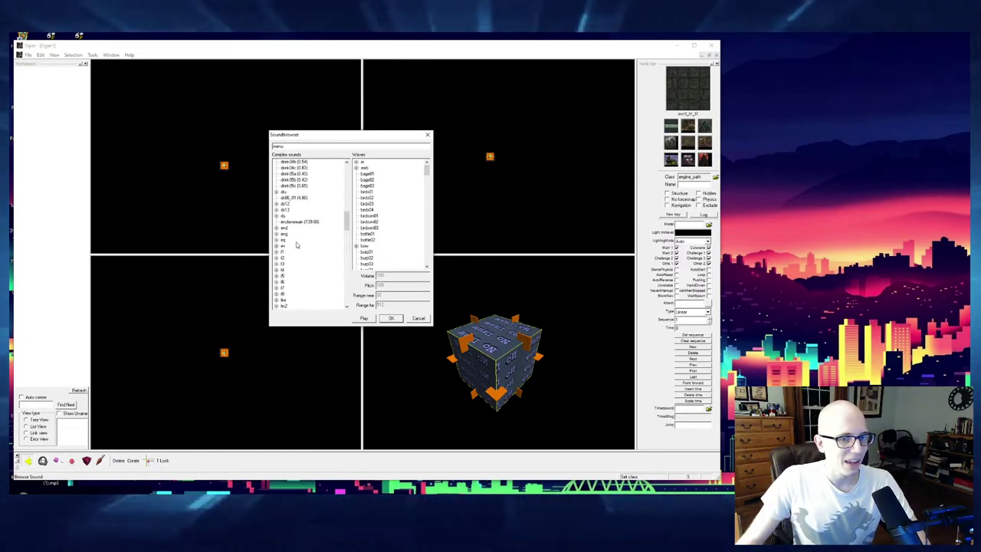
{"action": "scroll", "coordinate": [290, 259], "scroll_direction": "up", "scroll_amount": 6}
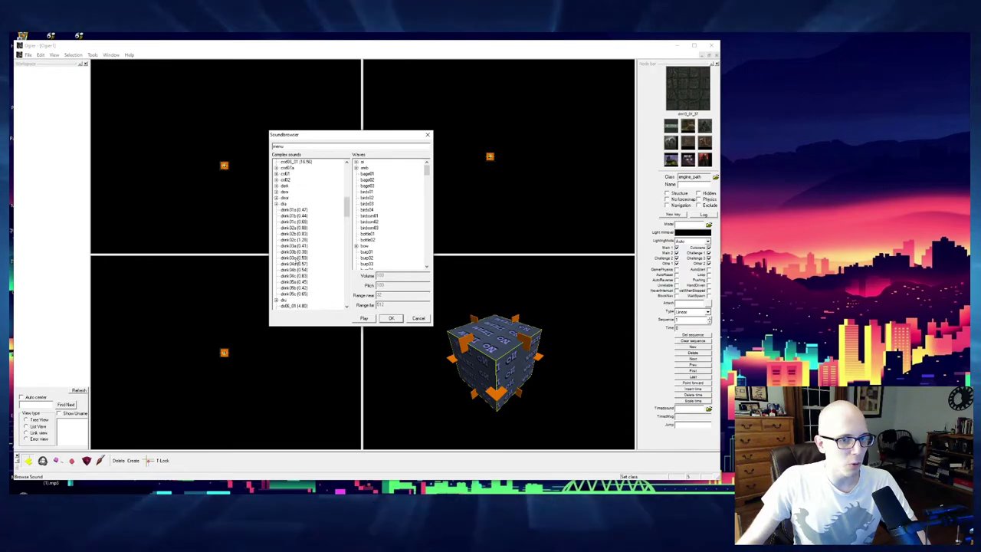
{"action": "scroll", "coordinate": [291, 222], "scroll_direction": "up", "scroll_amount": 8}
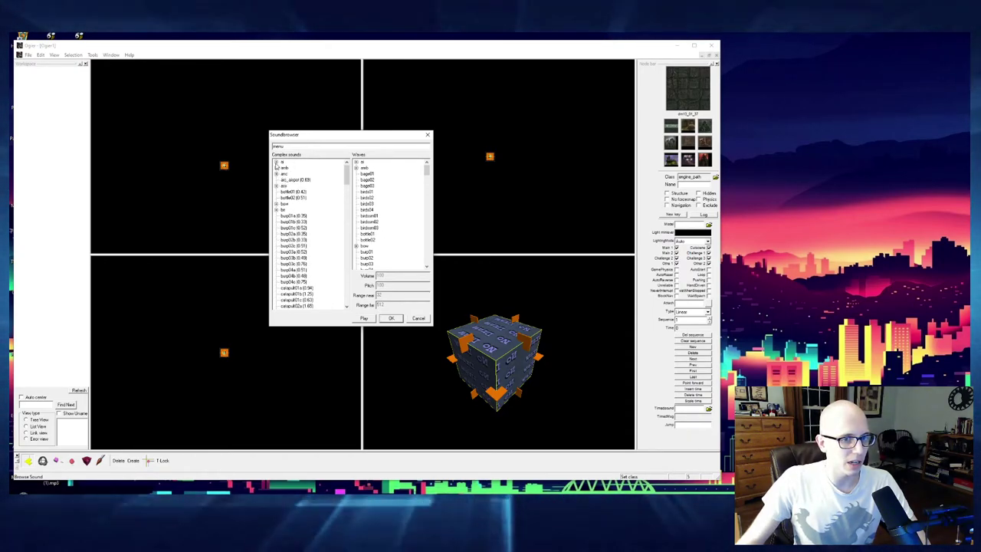
{"action": "left_click", "coordinate": [277, 162]}
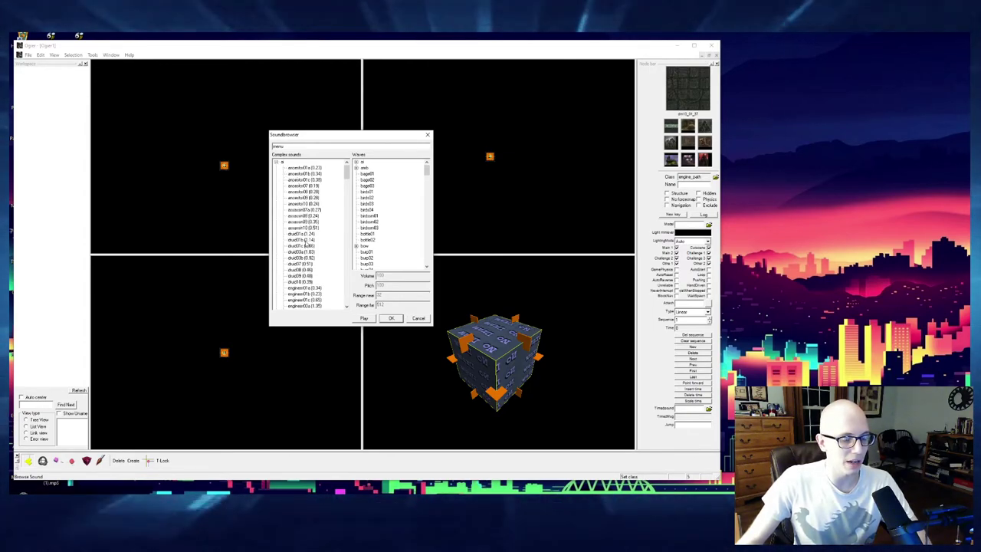
{"action": "scroll", "coordinate": [294, 187], "scroll_direction": "down", "scroll_amount": 5}
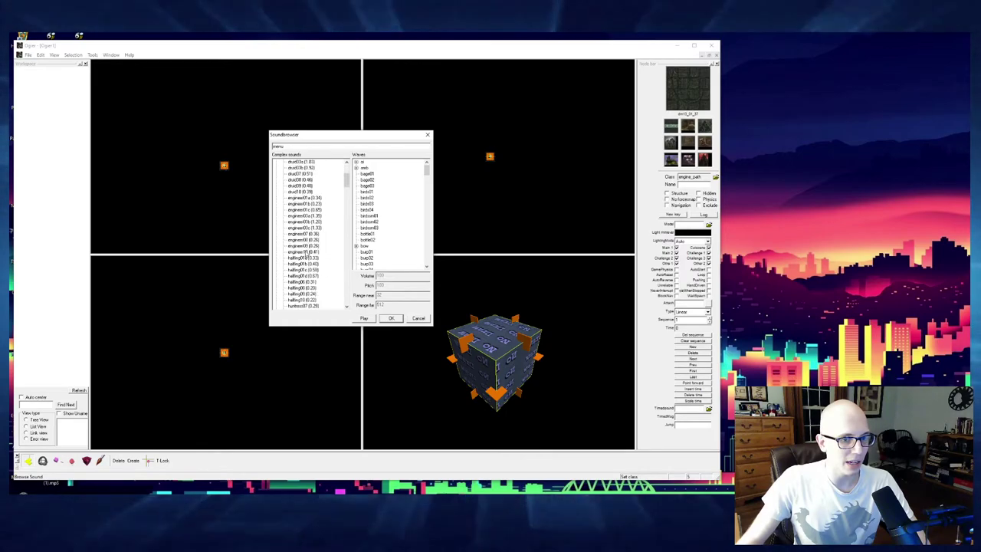
{"action": "scroll", "coordinate": [304, 234], "scroll_direction": "down", "scroll_amount": 2}
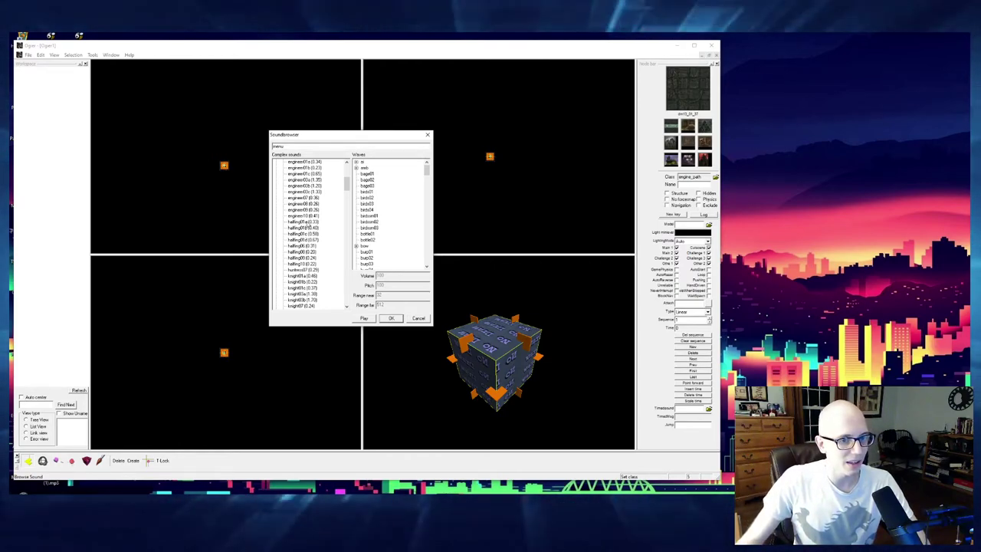
{"action": "left_click", "coordinate": [307, 221]}
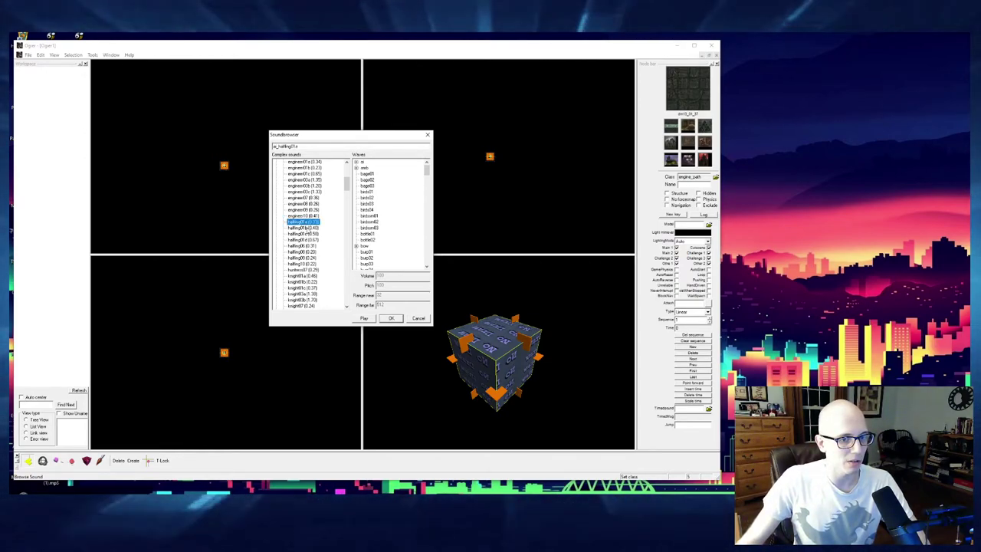
{"action": "left_click", "coordinate": [307, 227]}
{"action": "left_click", "coordinate": [307, 234]}
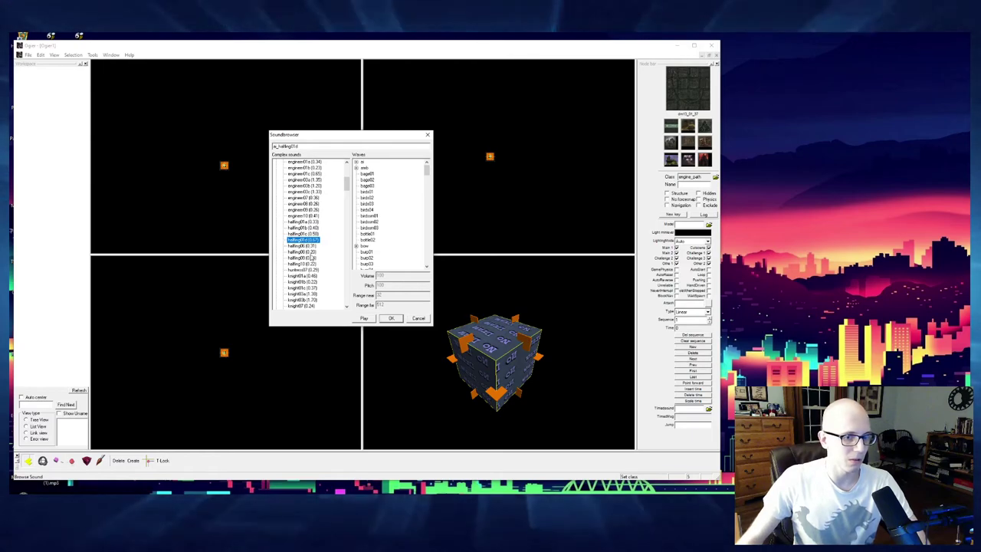
Audition the knight01c and knight03a sounds in the ai group.
{"action": "scroll", "coordinate": [312, 260], "scroll_direction": "down", "scroll_amount": 3}
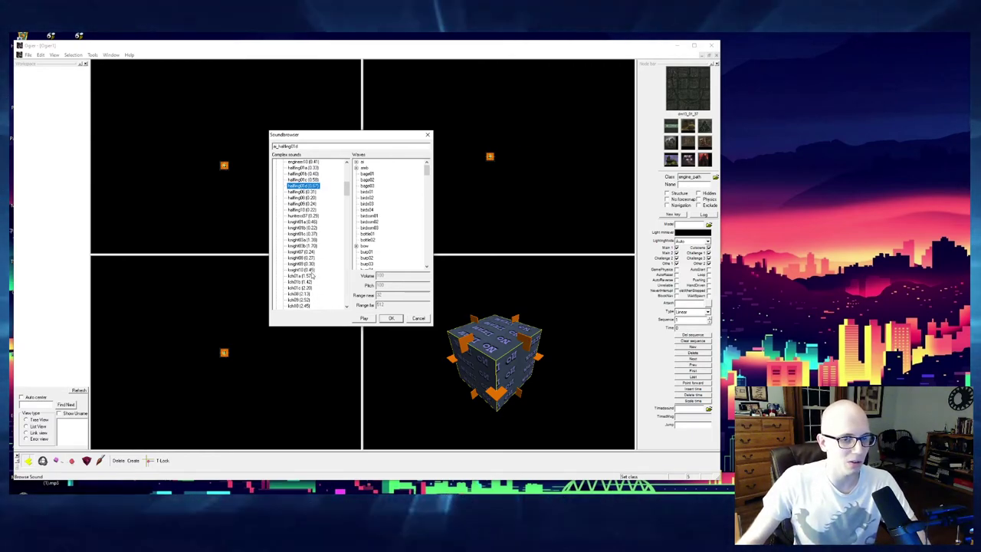
{"action": "left_click", "coordinate": [305, 234]}
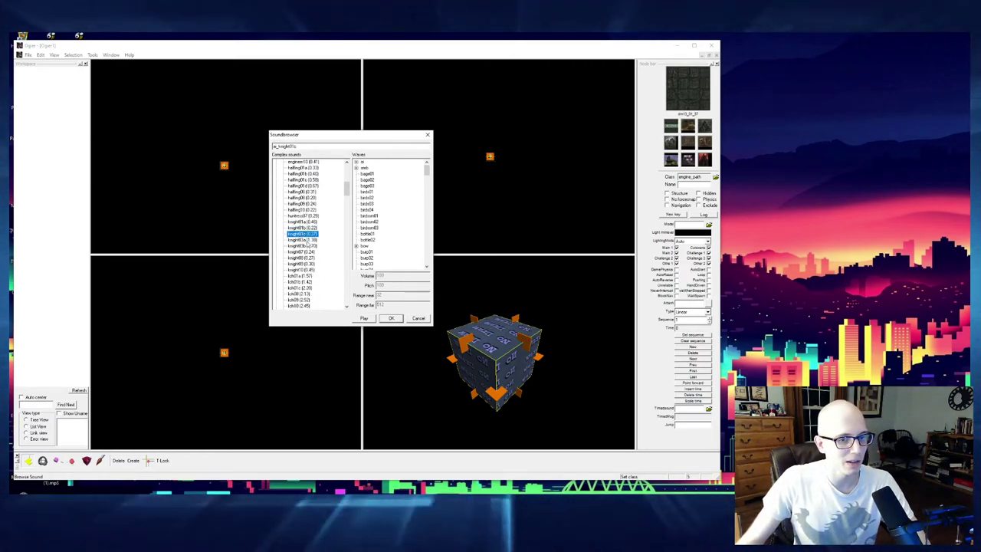
{"action": "scroll", "coordinate": [305, 246], "scroll_direction": "down", "scroll_amount": 3}
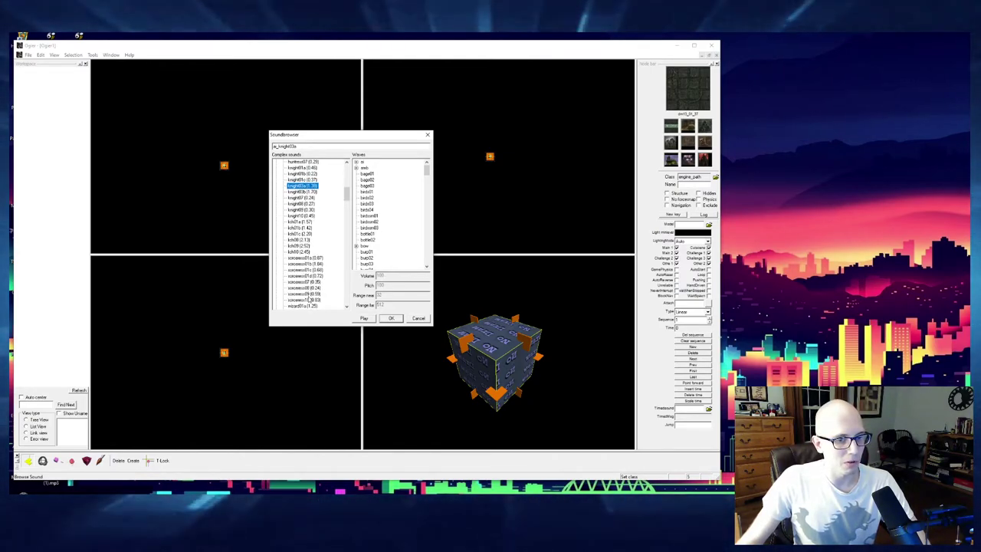
Browse past the ai group, expand the group just below arc_aspot and look over its sounds and the burp entries.
{"action": "scroll", "coordinate": [307, 284], "scroll_direction": "down", "scroll_amount": 9}
{"action": "scroll", "coordinate": [307, 283], "scroll_direction": "down", "scroll_amount": 2}
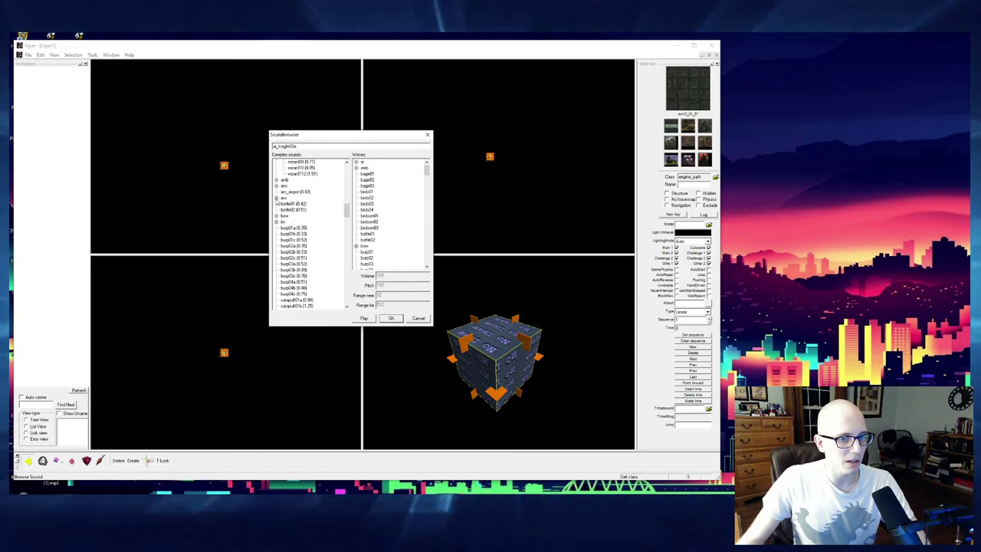
{"action": "left_click", "coordinate": [276, 199]}
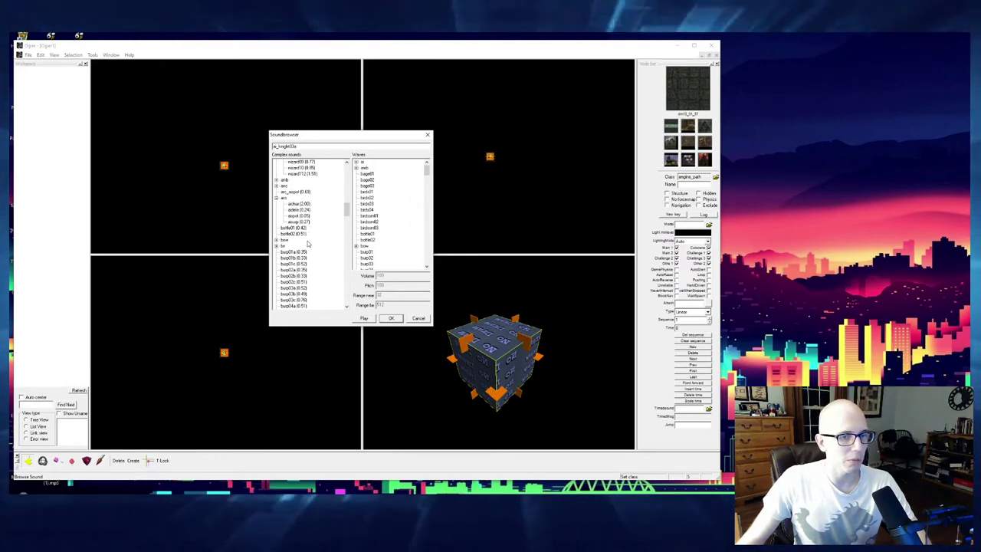
{"action": "scroll", "coordinate": [305, 251], "scroll_direction": "down", "scroll_amount": 3}
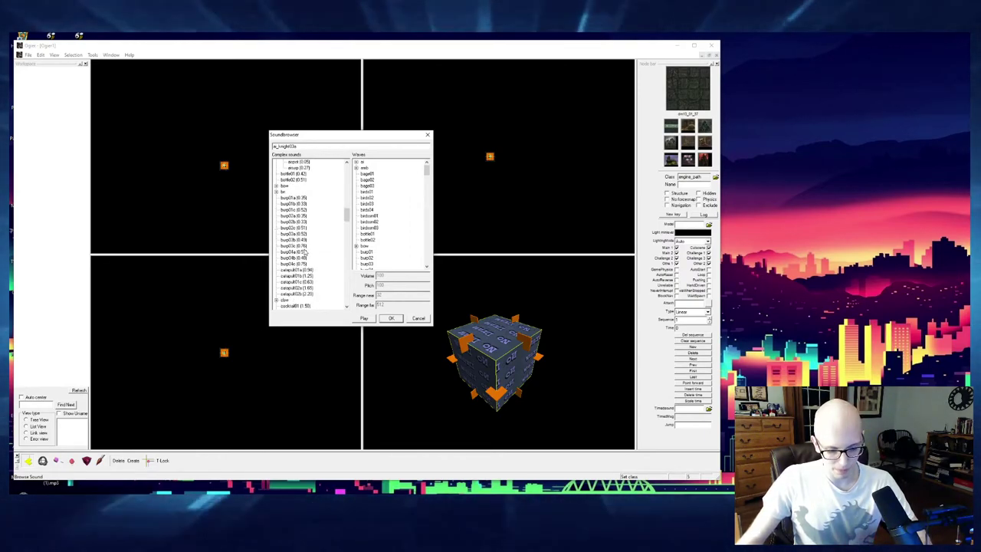
{"action": "scroll", "coordinate": [305, 251], "scroll_direction": "up", "scroll_amount": 2}
{"action": "left_click", "coordinate": [276, 180]}
{"action": "left_click", "coordinate": [277, 180]}
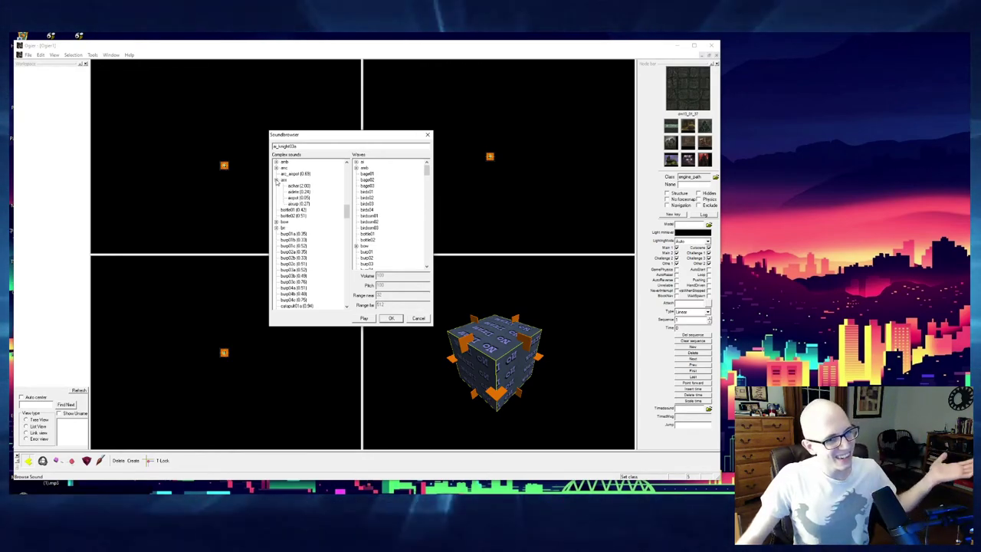
Browse past the burp and drink entries in the complex sounds and expand the gen group.
{"action": "scroll", "coordinate": [297, 261], "scroll_direction": "down", "scroll_amount": 5}
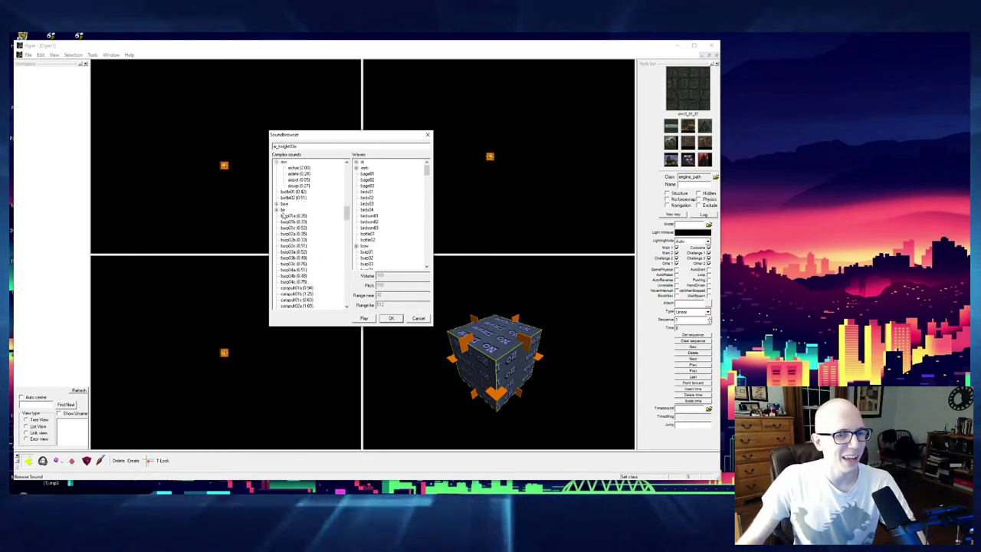
{"action": "scroll", "coordinate": [298, 257], "scroll_direction": "up", "scroll_amount": 5}
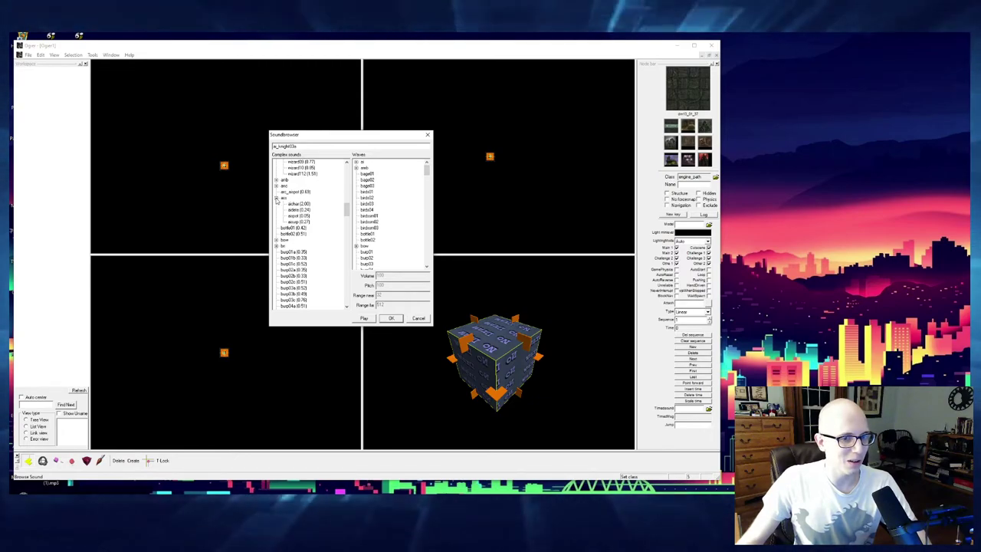
{"action": "scroll", "coordinate": [299, 244], "scroll_direction": "down", "scroll_amount": 5}
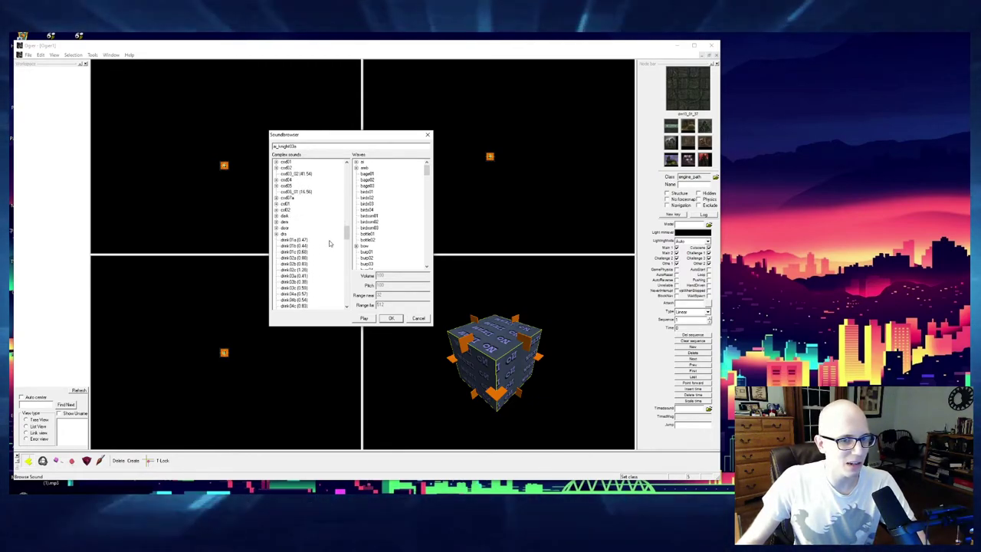
{"action": "left_click_drag", "start_coordinate": [346, 227], "coordinate": [346, 261]}
{"action": "left_click", "coordinate": [276, 187]}
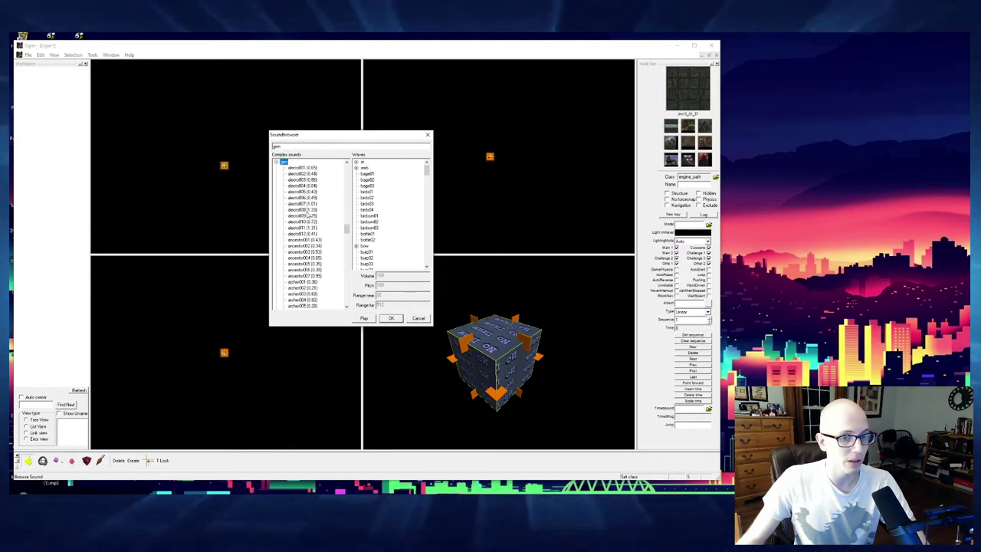
Look through the gen group and audition sounds from knut001 to knut007.
{"action": "scroll", "coordinate": [309, 230], "scroll_direction": "down", "scroll_amount": 15}
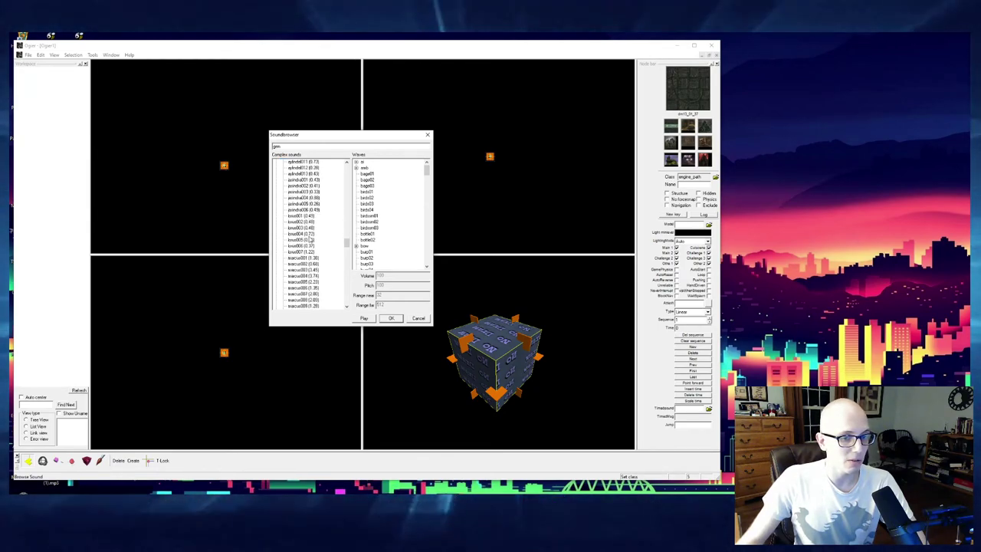
{"action": "scroll", "coordinate": [308, 245], "scroll_direction": "down", "scroll_amount": 12}
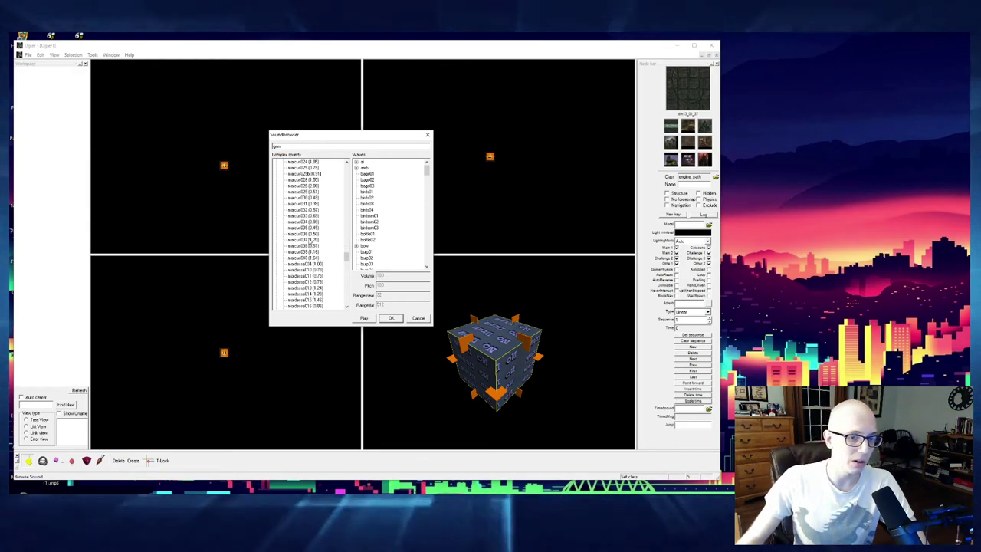
{"action": "scroll", "coordinate": [310, 239], "scroll_direction": "up", "scroll_amount": 18}
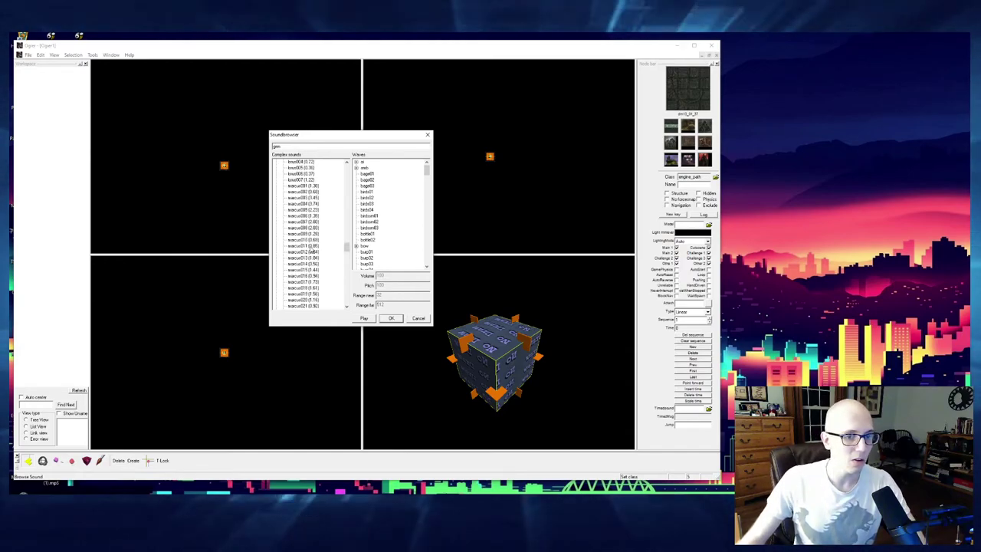
{"action": "scroll", "coordinate": [310, 252], "scroll_direction": "up", "scroll_amount": 2}
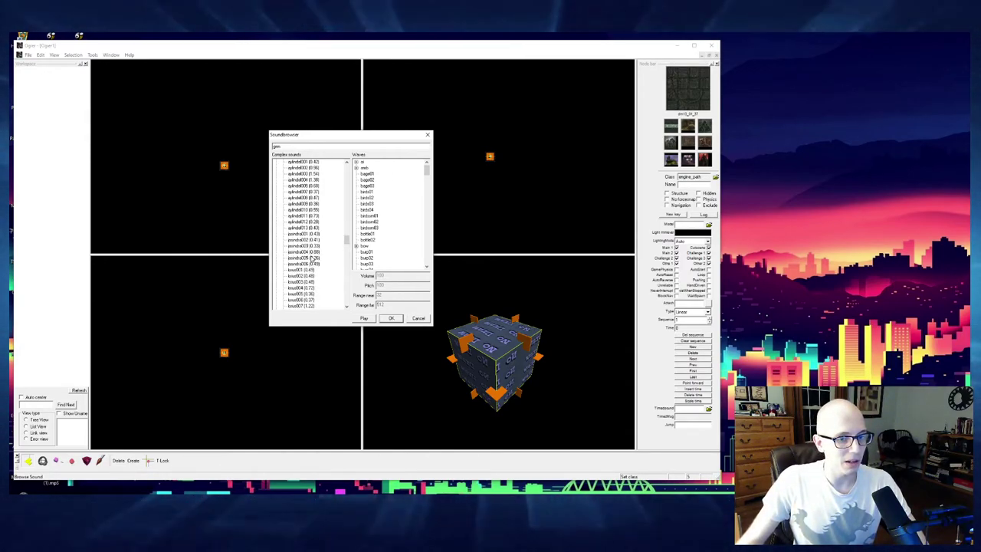
{"action": "scroll", "coordinate": [313, 258], "scroll_direction": "down", "scroll_amount": 3}
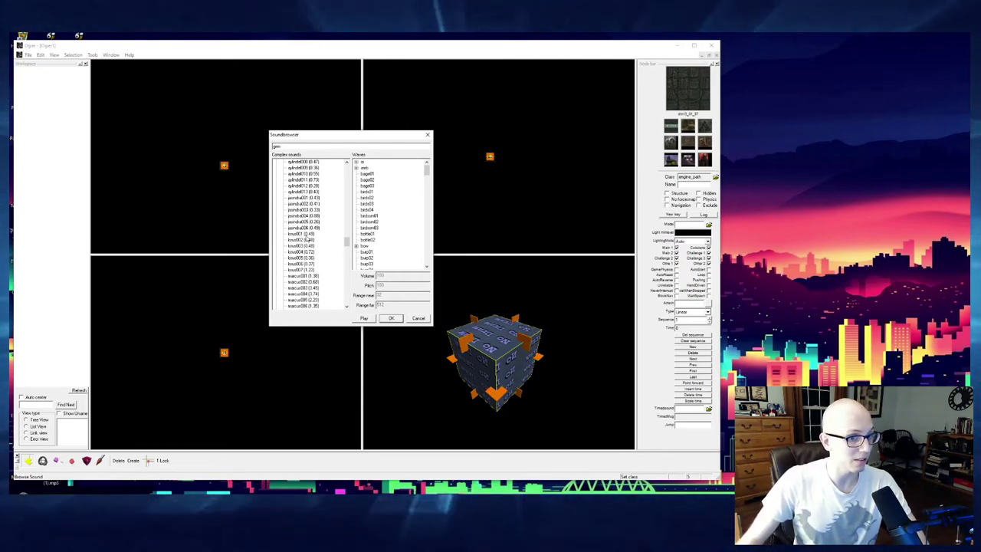
{"action": "left_click", "coordinate": [306, 235]}
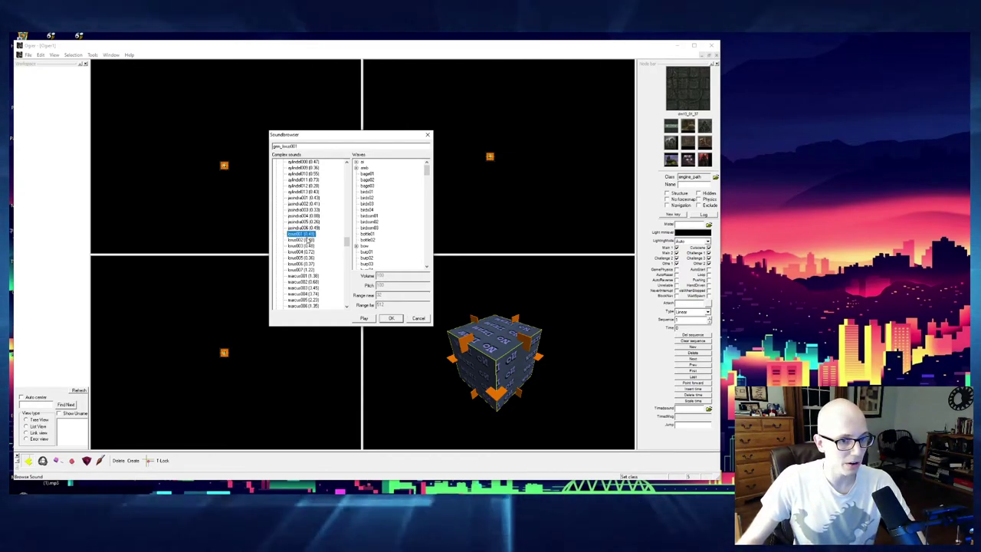
{"action": "left_click", "coordinate": [309, 245]}
{"action": "left_click", "coordinate": [309, 251]}
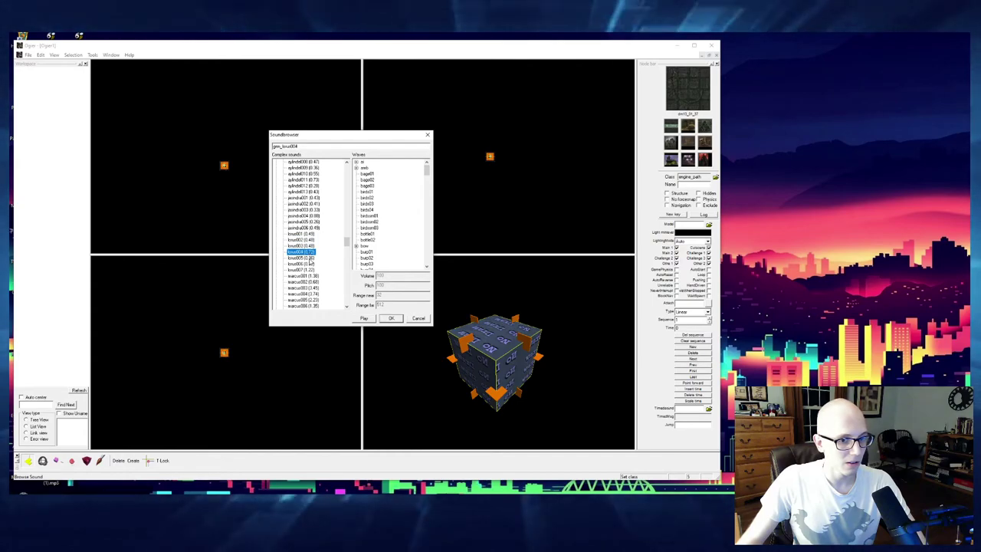
{"action": "left_click", "coordinate": [310, 258]}
{"action": "left_click", "coordinate": [310, 263]}
{"action": "left_click", "coordinate": [311, 270]}
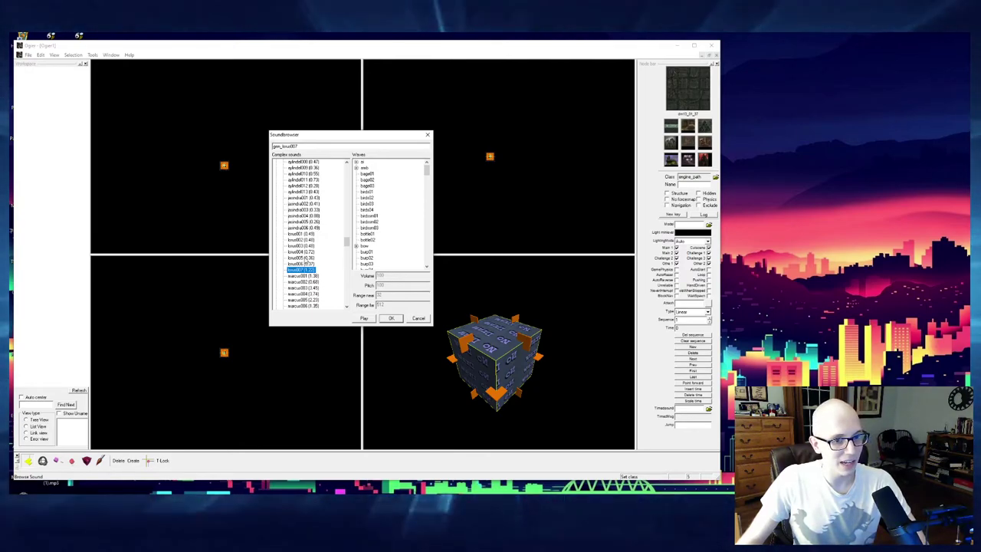
Audition the marcus024, marcus030, marcus034 and marcus040 sounds in the gen group.
{"action": "scroll", "coordinate": [309, 262], "scroll_direction": "down", "scroll_amount": 4}
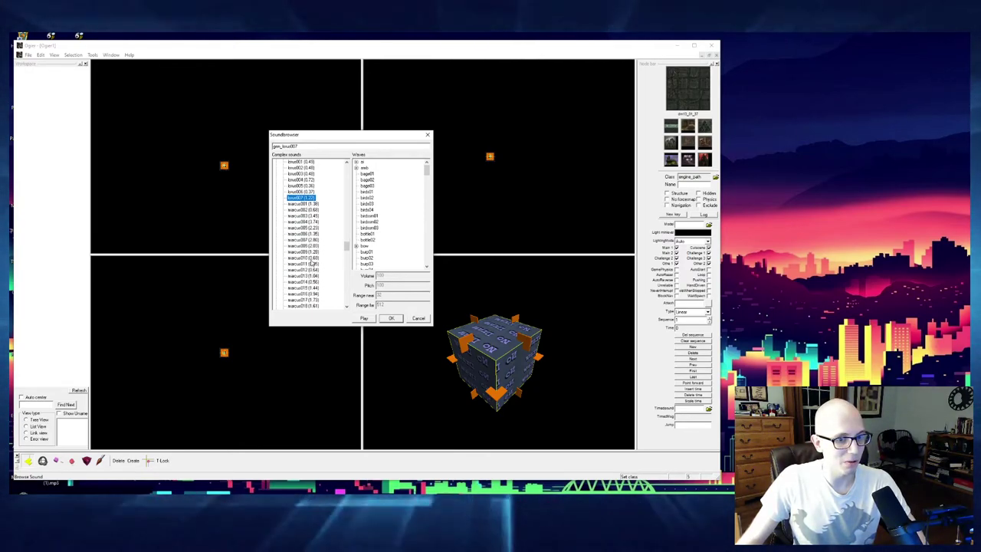
{"action": "scroll", "coordinate": [311, 276], "scroll_direction": "down", "scroll_amount": 2}
{"action": "left_click", "coordinate": [309, 271]}
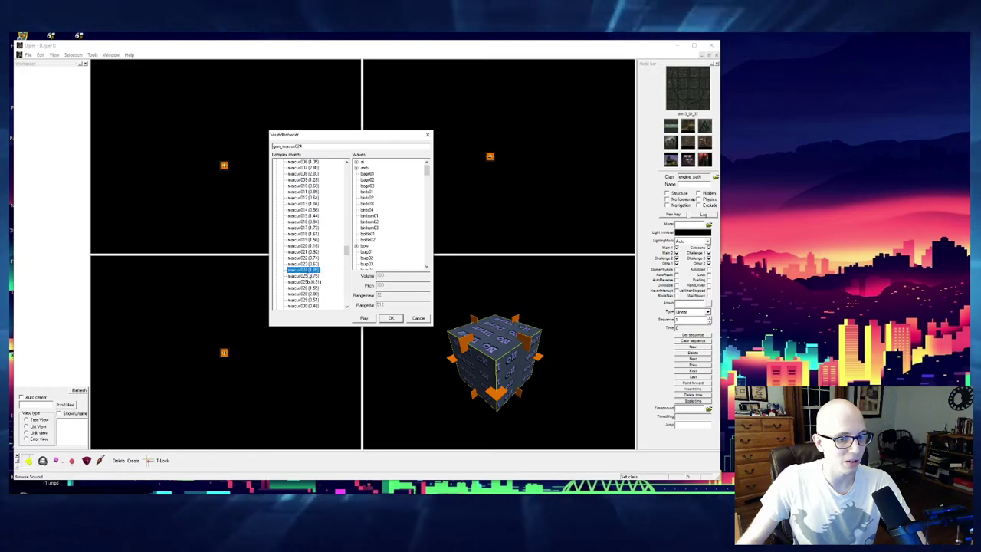
{"action": "scroll", "coordinate": [308, 264], "scroll_direction": "down", "scroll_amount": 1}
{"action": "left_click", "coordinate": [314, 287]}
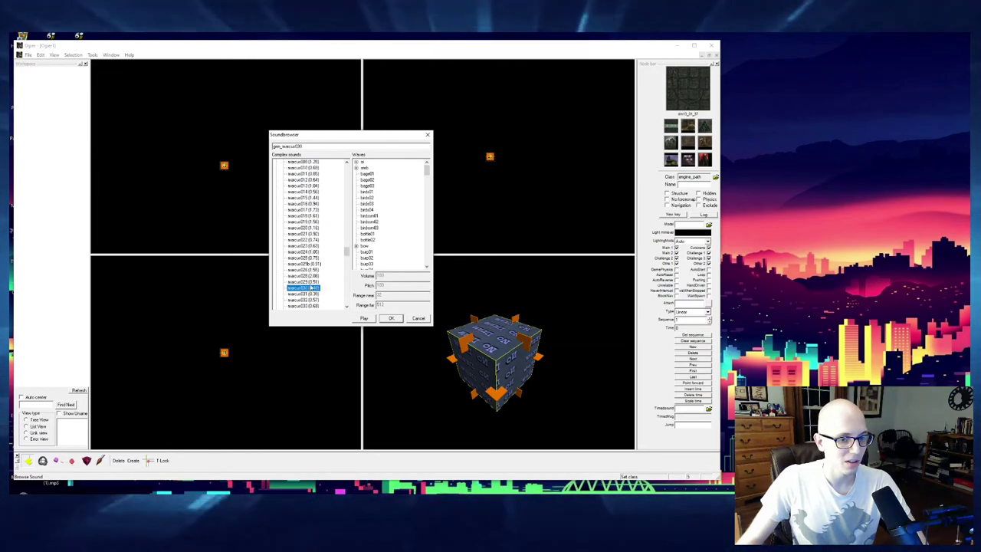
{"action": "scroll", "coordinate": [314, 284], "scroll_direction": "down", "scroll_amount": 1}
{"action": "left_click", "coordinate": [310, 294]}
{"action": "scroll", "coordinate": [315, 299], "scroll_direction": "down", "scroll_amount": 5}
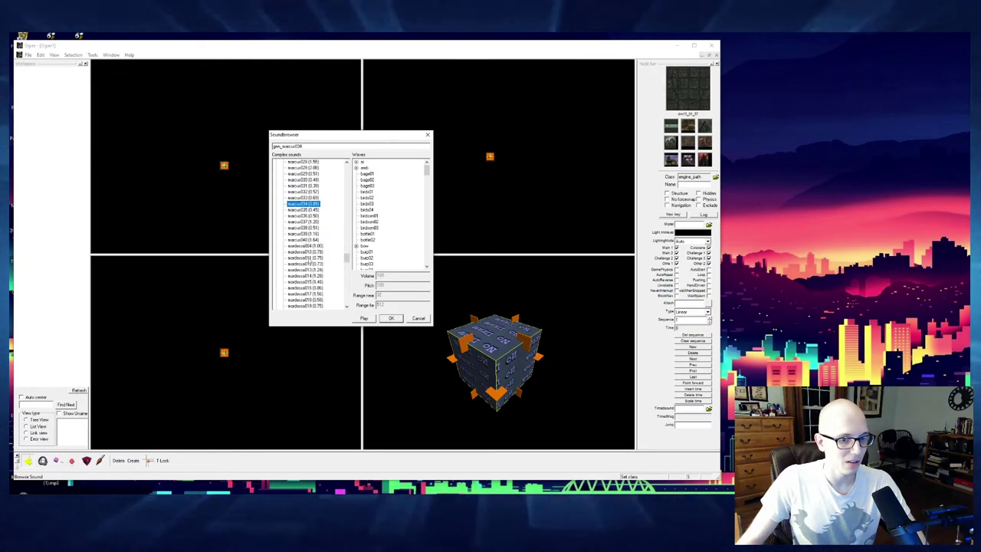
{"action": "left_click", "coordinate": [314, 240]}
Go back among the marcus sounds and audition marcus014 and marcus011.
{"action": "scroll", "coordinate": [315, 250], "scroll_direction": "up", "scroll_amount": 3}
{"action": "scroll", "coordinate": [314, 251], "scroll_direction": "up", "scroll_amount": 4}
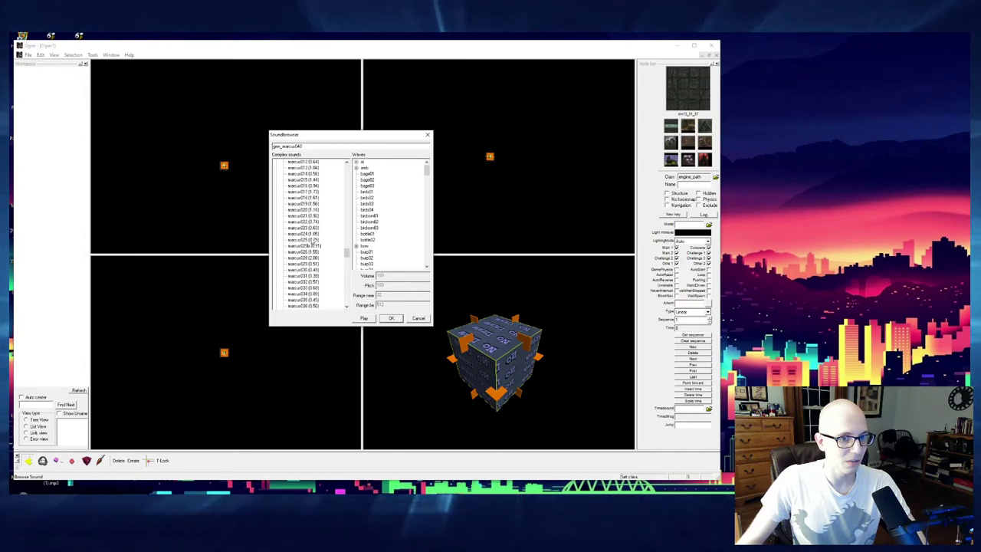
{"action": "left_click", "coordinate": [307, 209]}
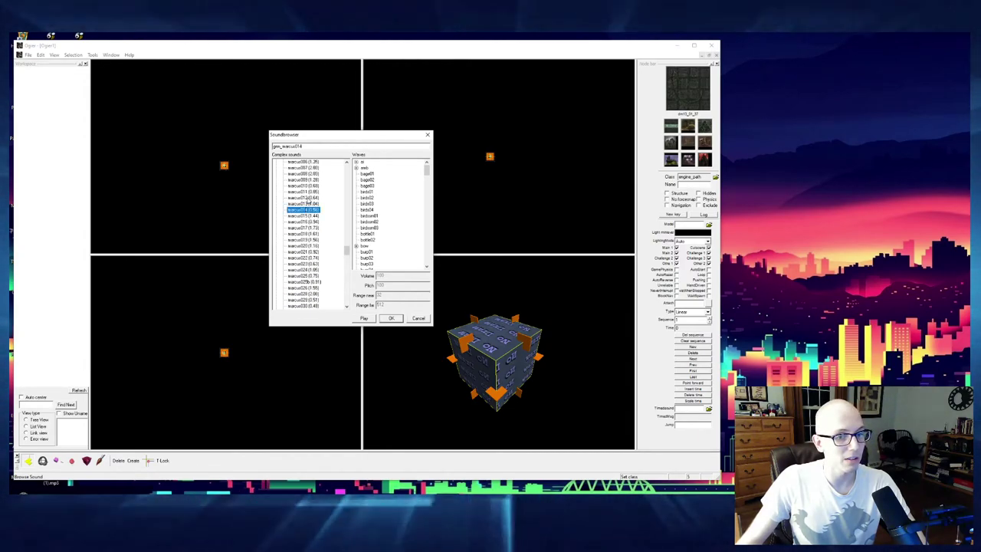
{"action": "left_click", "coordinate": [307, 191]}
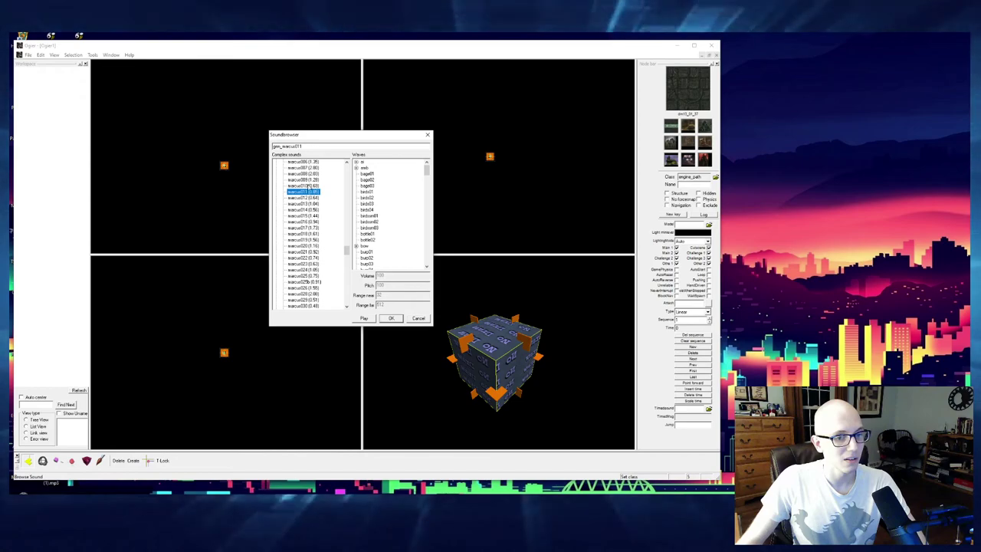
Audition mordessa014, mordessa010 and zale006 further down the gen group.
{"action": "scroll", "coordinate": [310, 210], "scroll_direction": "down", "scroll_amount": 15}
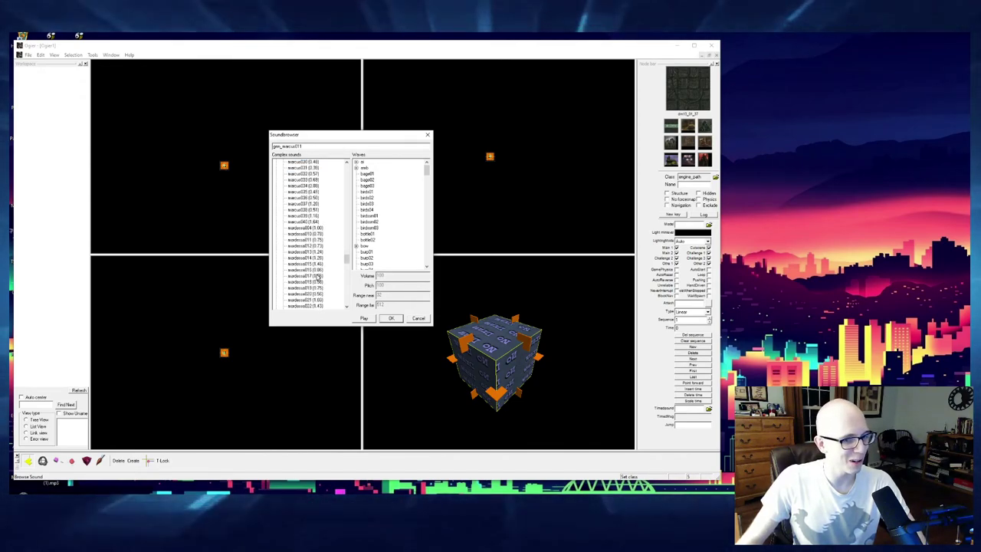
{"action": "scroll", "coordinate": [312, 227], "scroll_direction": "up", "scroll_amount": 2}
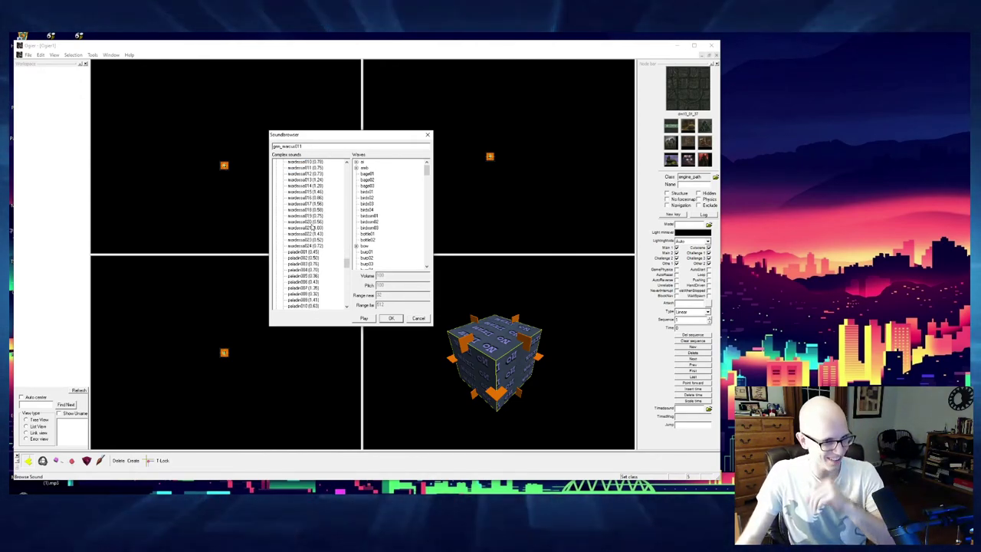
{"action": "left_click", "coordinate": [306, 240]}
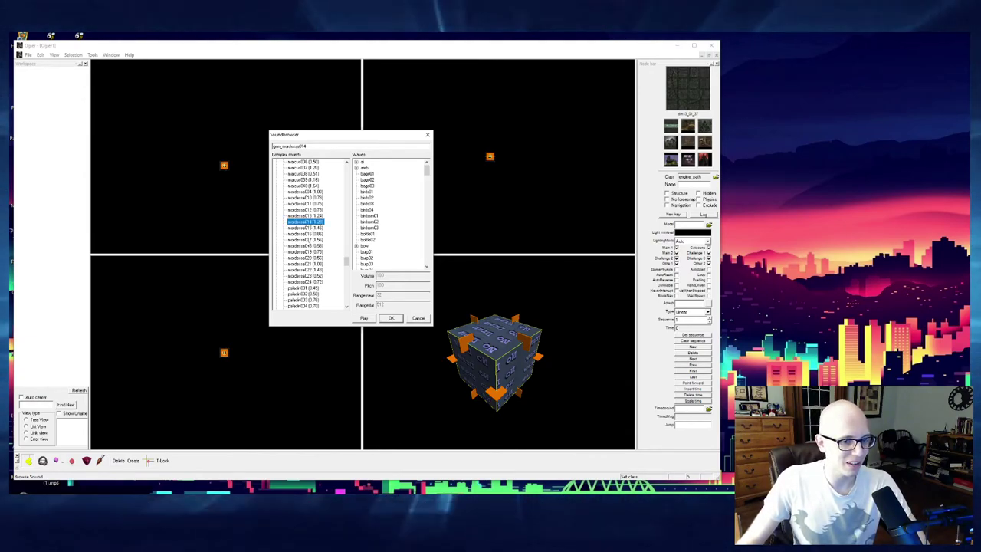
{"action": "left_click", "coordinate": [311, 245]}
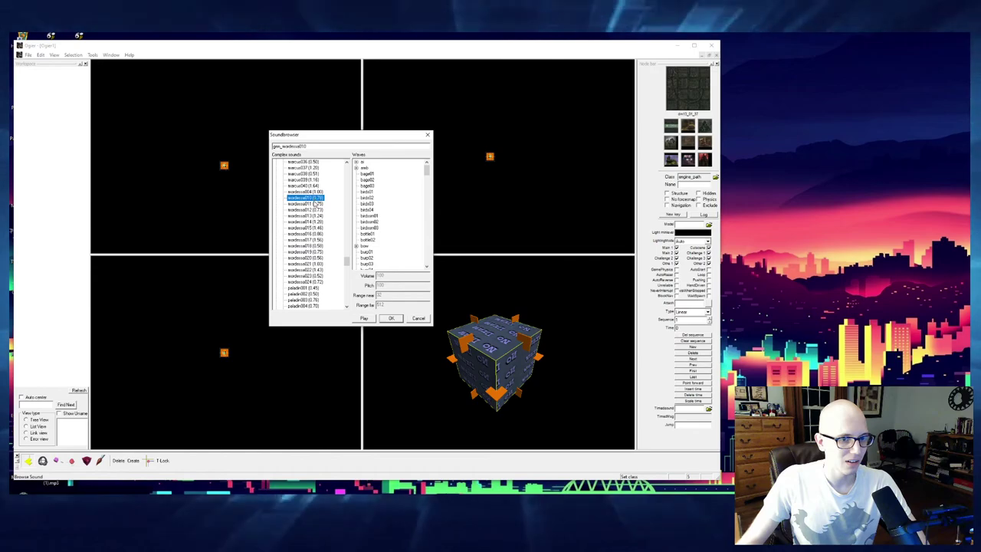
{"action": "scroll", "coordinate": [313, 230], "scroll_direction": "down", "scroll_amount": 4}
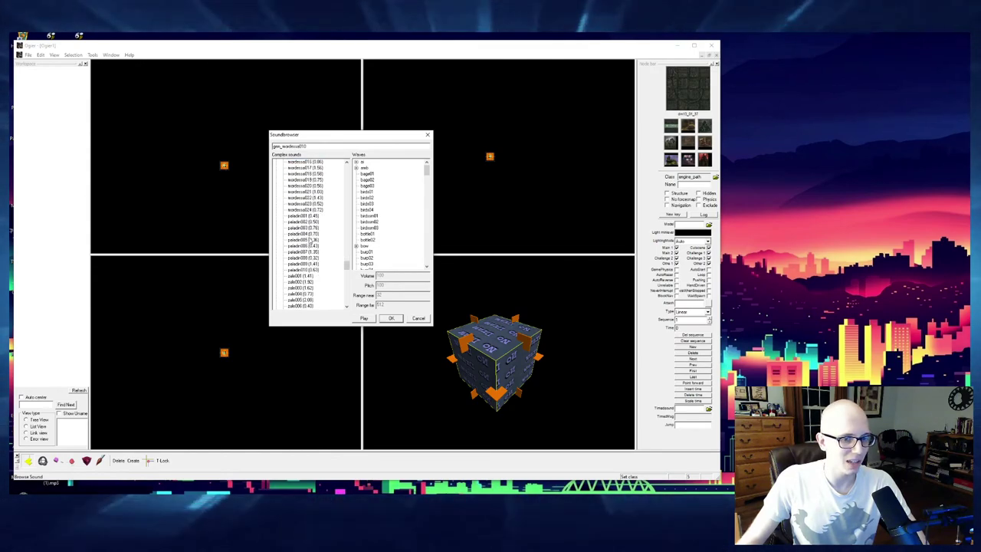
{"action": "left_click", "coordinate": [311, 239]}
{"action": "scroll", "coordinate": [311, 234], "scroll_direction": "down", "scroll_amount": 3}
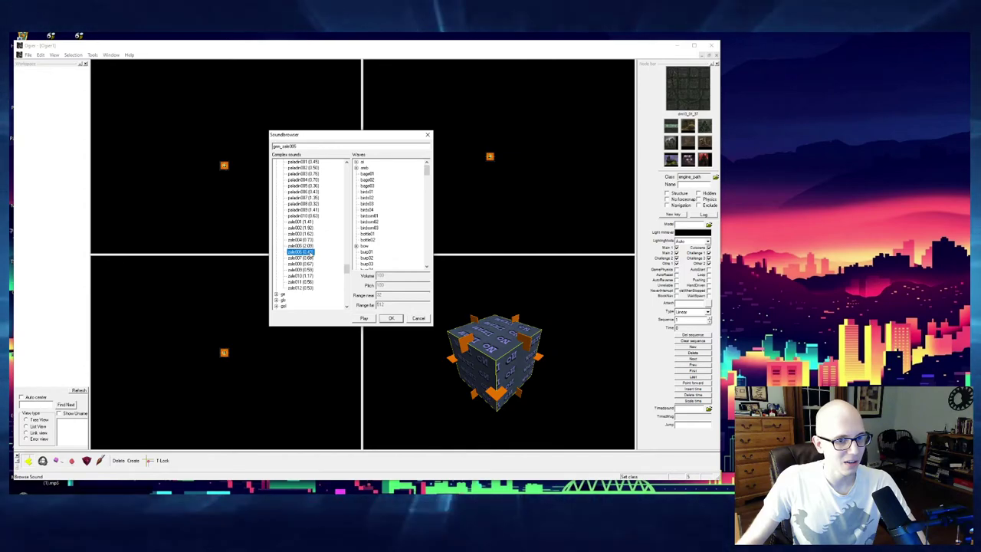
Return to the start of the gen group, collapse it, and expand the ge group.
{"action": "scroll", "coordinate": [311, 256], "scroll_direction": "up", "scroll_amount": 7}
{"action": "scroll", "coordinate": [313, 269], "scroll_direction": "up", "scroll_amount": 10}
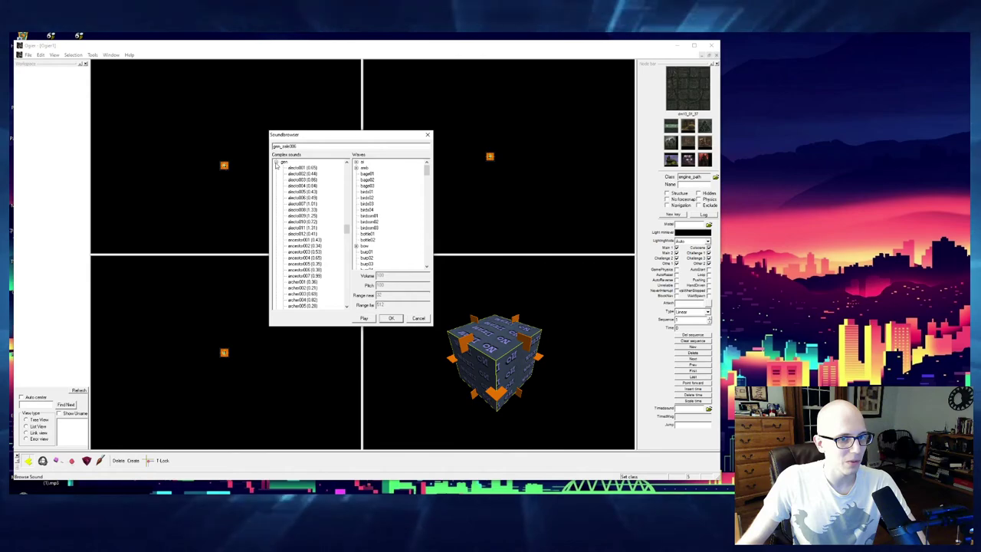
{"action": "scroll", "coordinate": [313, 269], "scroll_direction": "up", "scroll_amount": 10}
{"action": "left_click", "coordinate": [276, 163]}
{"action": "left_click", "coordinate": [276, 163]}
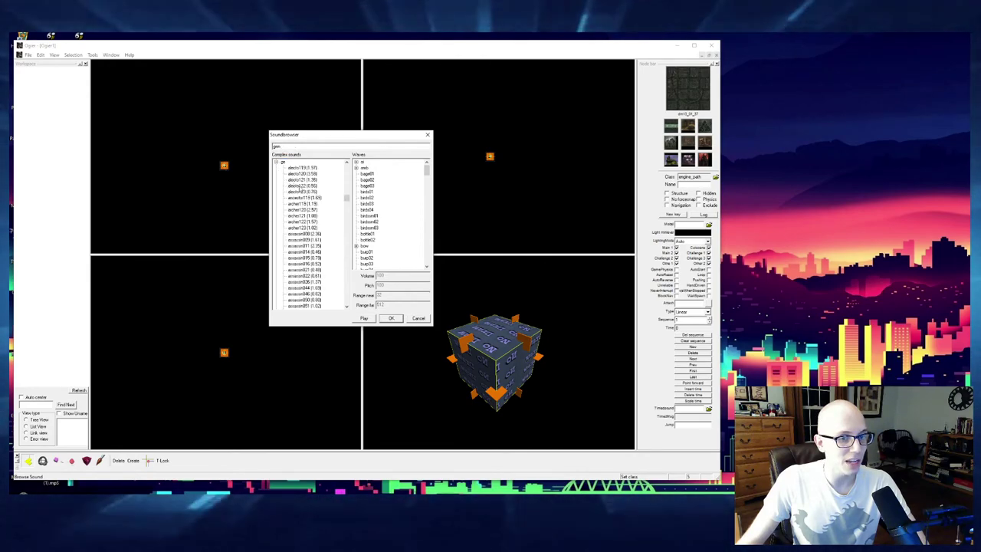
Audition the assassin011, assassin026, assassin051 and assassin073 sounds in the ge group.
{"action": "scroll", "coordinate": [308, 246], "scroll_direction": "down", "scroll_amount": 5}
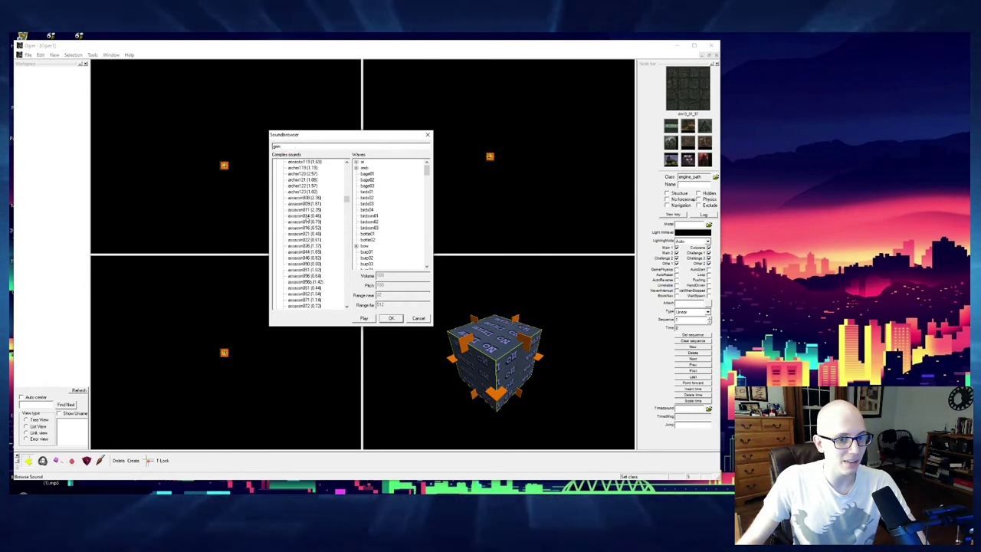
{"action": "scroll", "coordinate": [307, 221], "scroll_direction": "up", "scroll_amount": 2}
{"action": "left_click", "coordinate": [305, 245]}
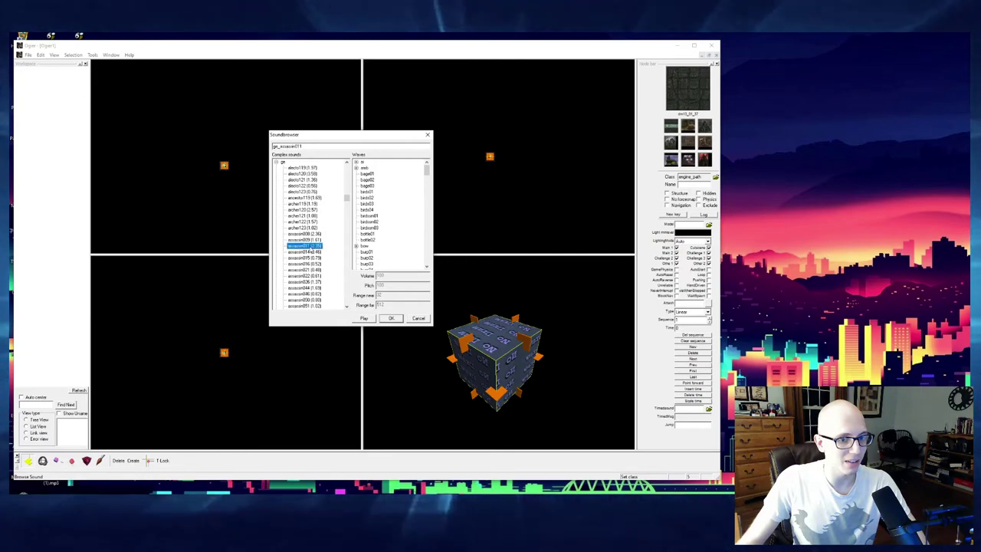
{"action": "scroll", "coordinate": [312, 258], "scroll_direction": "down", "scroll_amount": 2}
{"action": "left_click", "coordinate": [307, 245]}
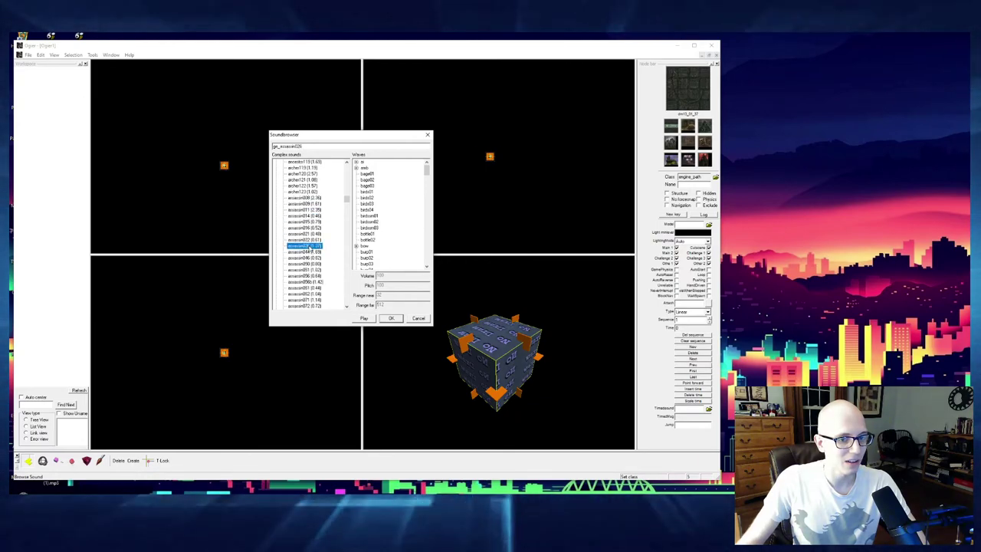
{"action": "scroll", "coordinate": [309, 258], "scroll_direction": "down", "scroll_amount": 1}
{"action": "left_click", "coordinate": [306, 251]}
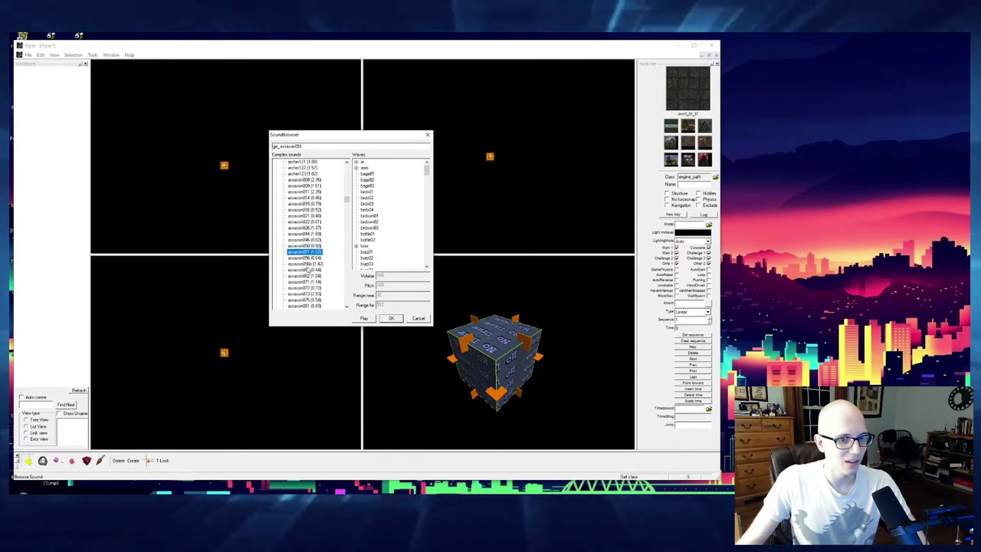
{"action": "scroll", "coordinate": [305, 276], "scroll_direction": "down", "scroll_amount": 2}
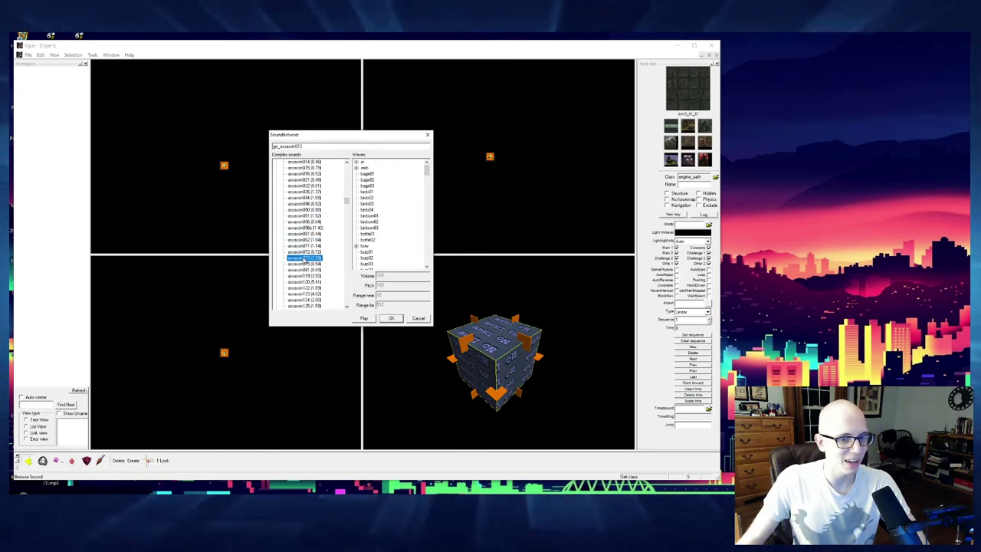
Audition assassin319 further down the ge group and browse on past the druid sounds to the engineer entries.
{"action": "scroll", "coordinate": [308, 227], "scroll_direction": "down", "scroll_amount": 4}
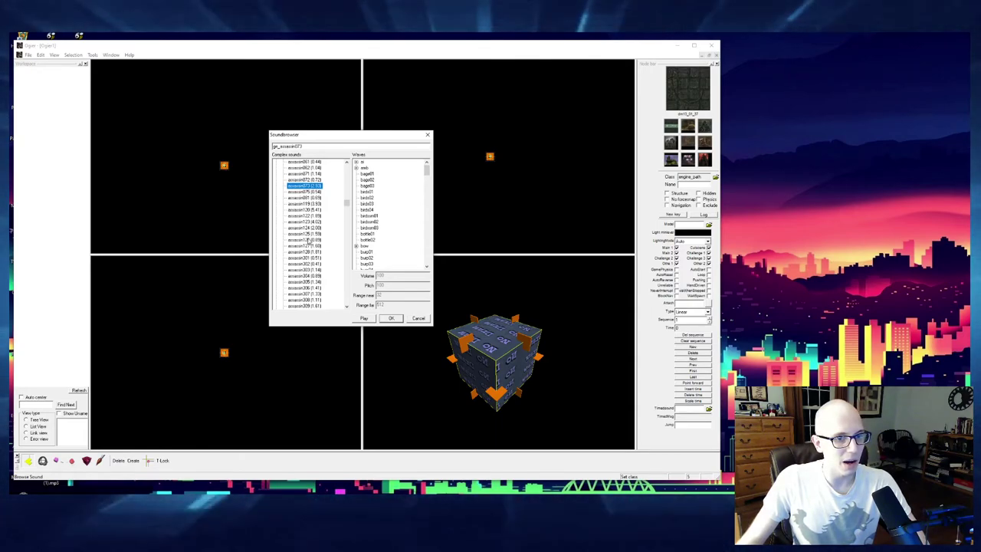
{"action": "scroll", "coordinate": [308, 240], "scroll_direction": "down", "scroll_amount": 1}
{"action": "scroll", "coordinate": [306, 269], "scroll_direction": "down", "scroll_amount": 6}
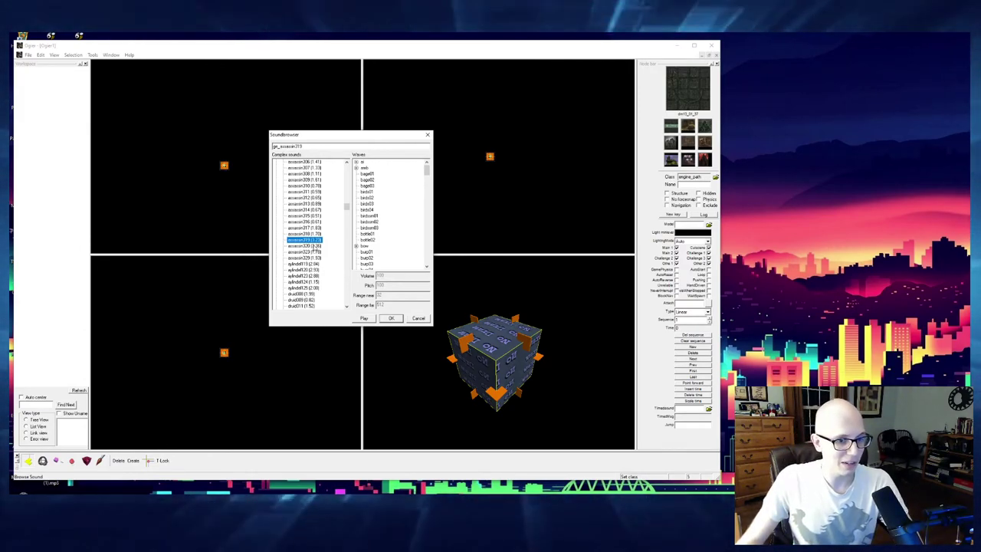
{"action": "scroll", "coordinate": [306, 251], "scroll_direction": "down", "scroll_amount": 5}
{"action": "scroll", "coordinate": [308, 257], "scroll_direction": "down", "scroll_amount": 10}
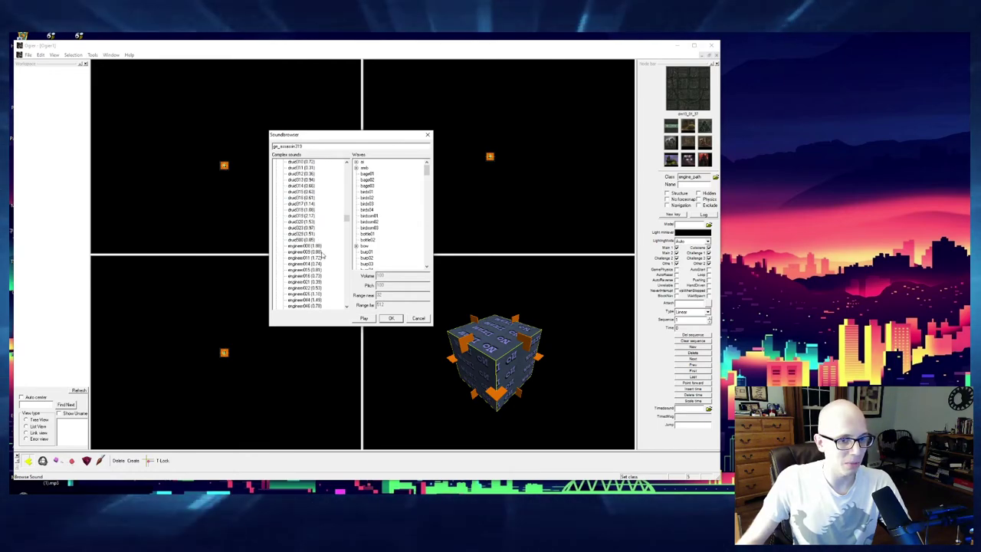
Audition the grounde2 and groundb sounds in the land group and collapse the group.
{"action": "left_click_drag", "start_coordinate": [347, 220], "coordinate": [350, 291]}
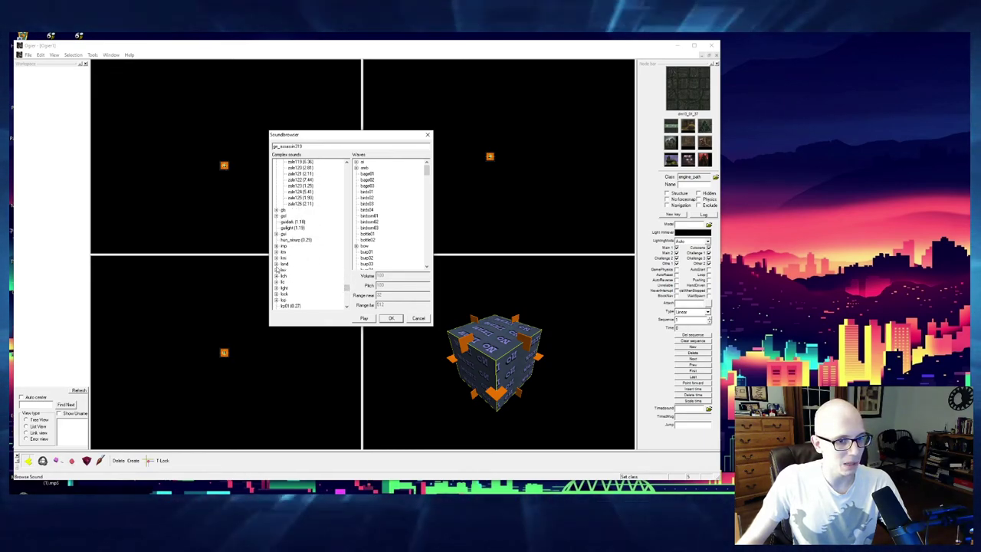
{"action": "left_click", "coordinate": [277, 264]}
{"action": "left_click", "coordinate": [299, 228]}
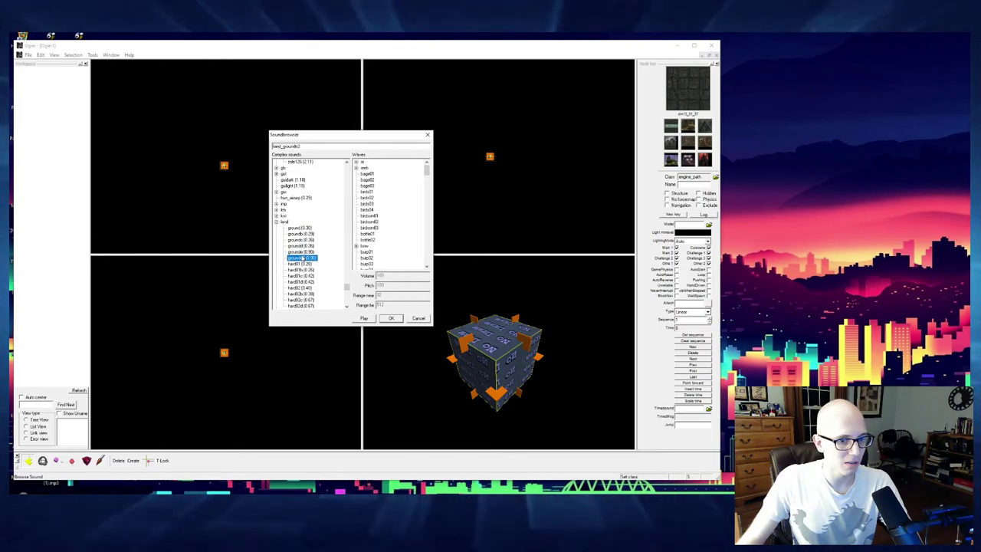
{"action": "left_click", "coordinate": [300, 234]}
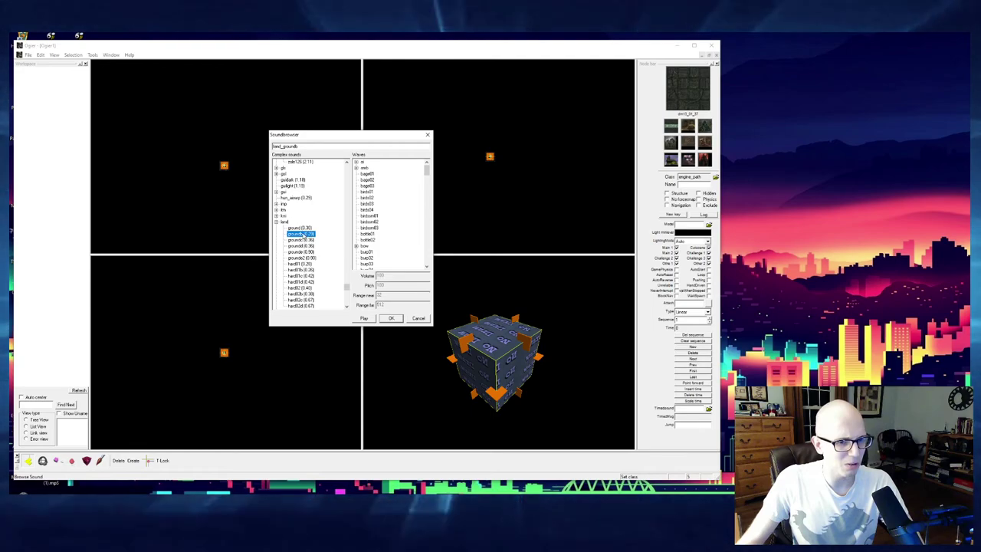
{"action": "left_click", "coordinate": [277, 222]}
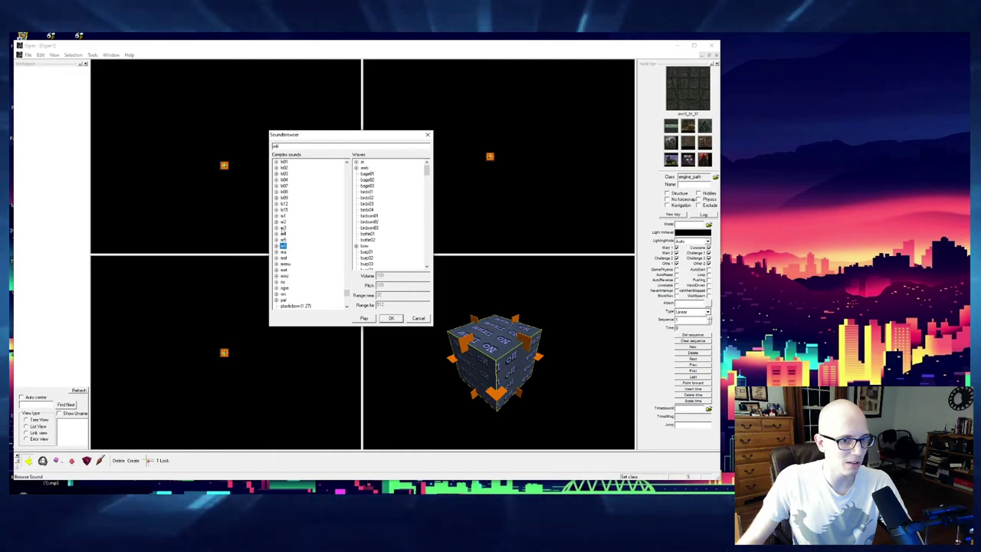
Audition the death and atkmed01 sounds of the m1 group and the death sound of the m5 group.
{"action": "left_click", "coordinate": [276, 217]}
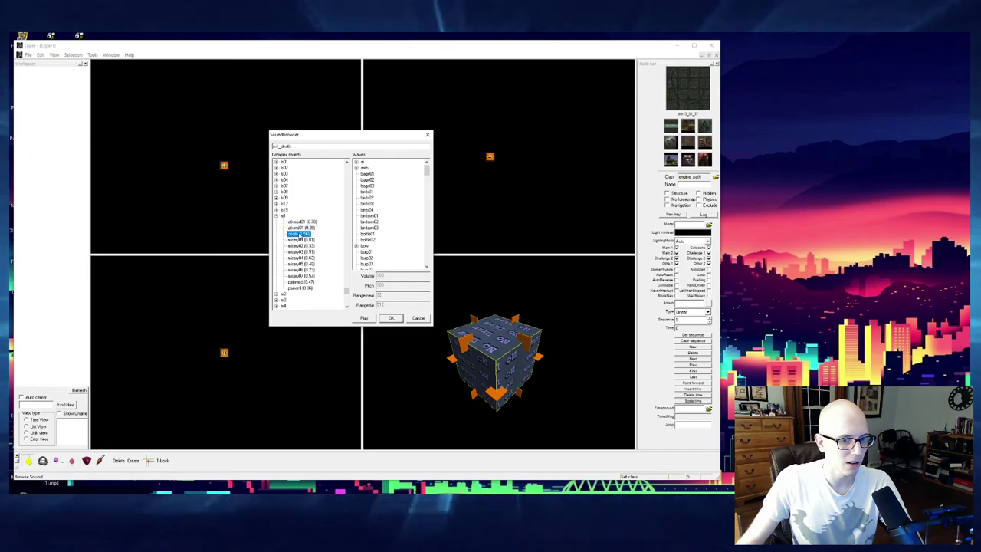
{"action": "left_click", "coordinate": [303, 222]}
{"action": "left_click", "coordinate": [277, 217]}
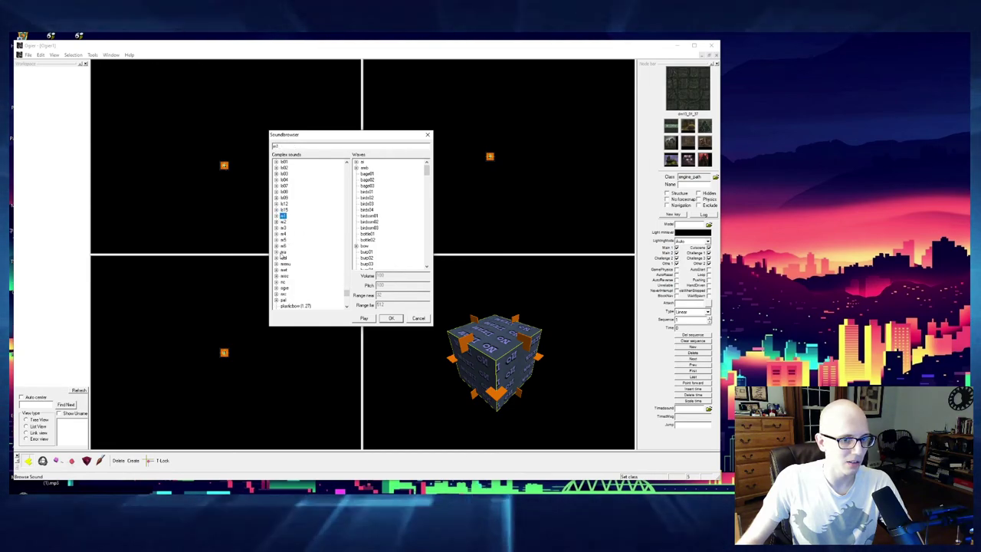
{"action": "left_click", "coordinate": [298, 258]}
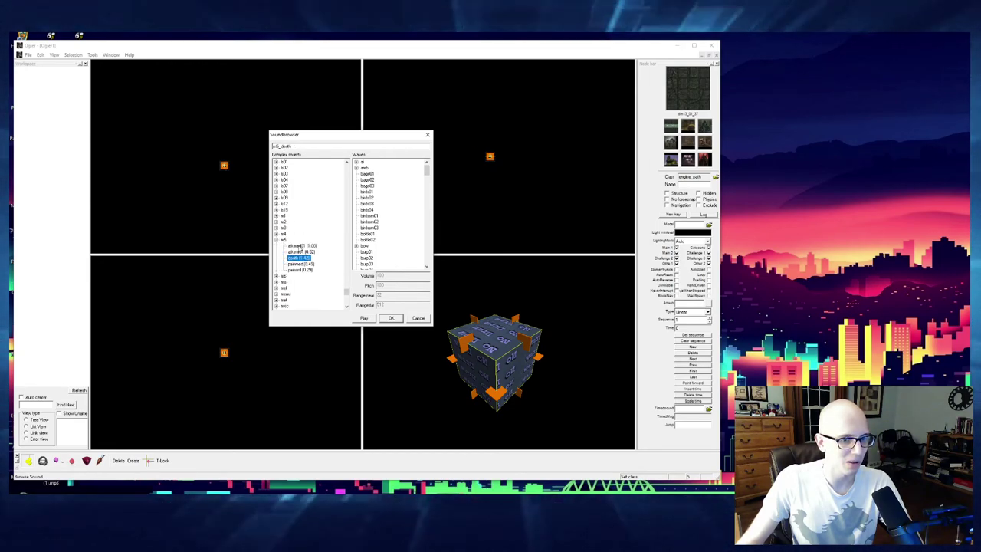
{"action": "left_click", "coordinate": [277, 239]}
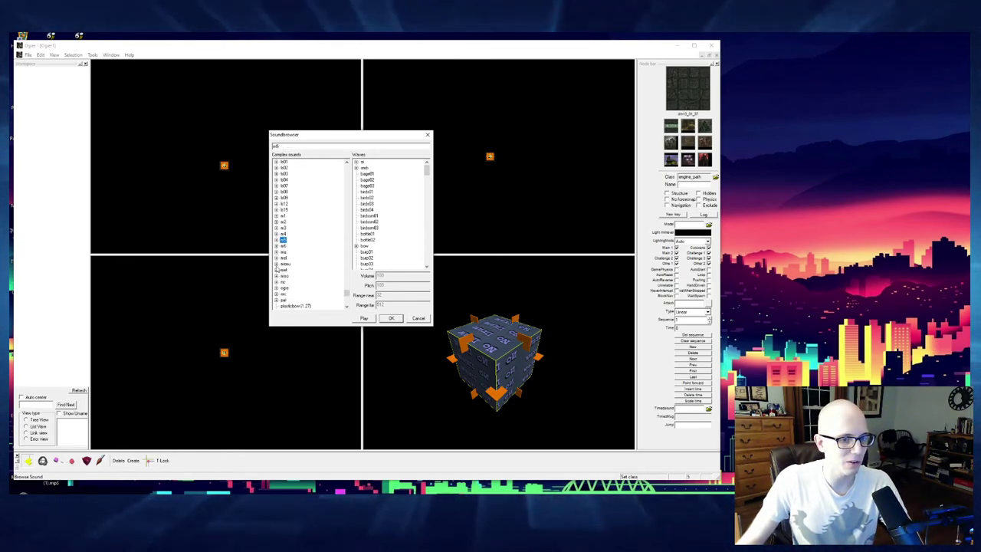
Expand the menu group and browse the entries around it.
{"action": "left_click", "coordinate": [278, 264]}
{"action": "scroll", "coordinate": [305, 252], "scroll_direction": "up", "scroll_amount": 4}
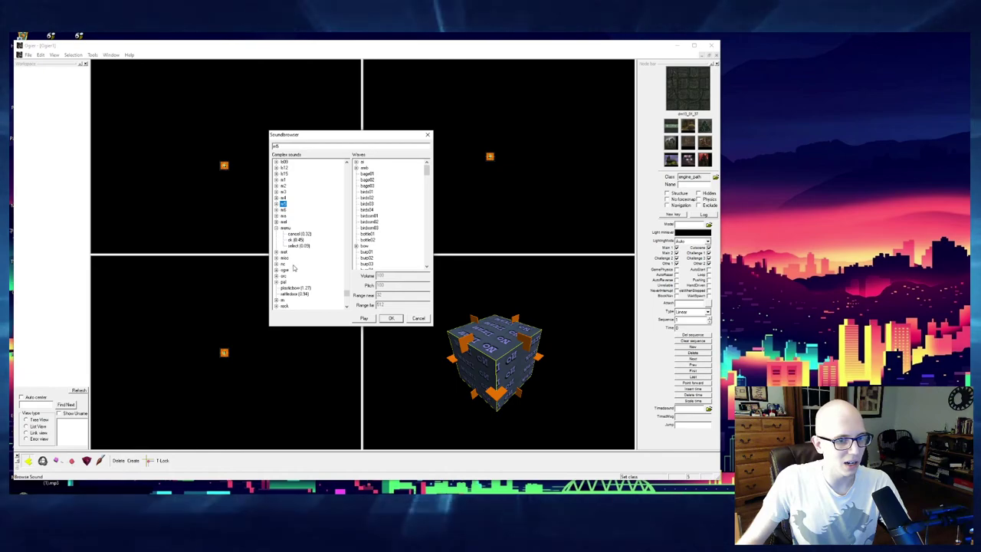
{"action": "scroll", "coordinate": [306, 253], "scroll_direction": "down", "scroll_amount": 15}
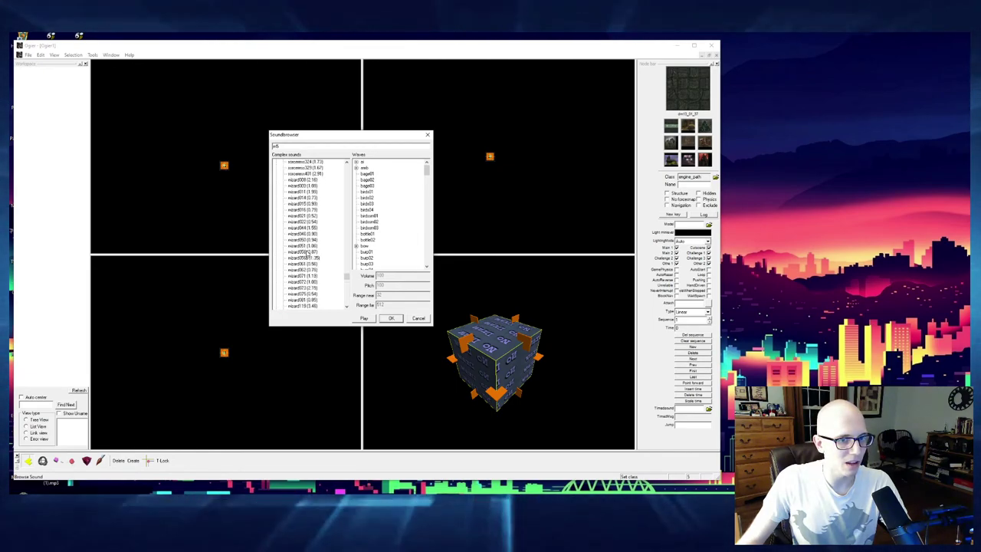
Audition atksml01 in the f2 group and death in the f4 group, and collapse both groups.
{"action": "left_click_drag", "start_coordinate": [346, 270], "coordinate": [345, 191]}
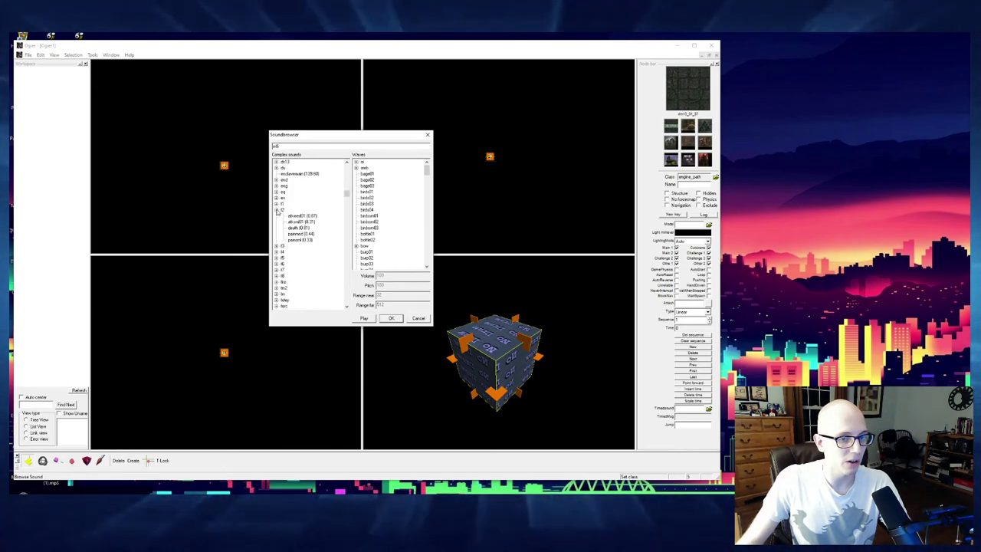
{"action": "left_click", "coordinate": [302, 228]}
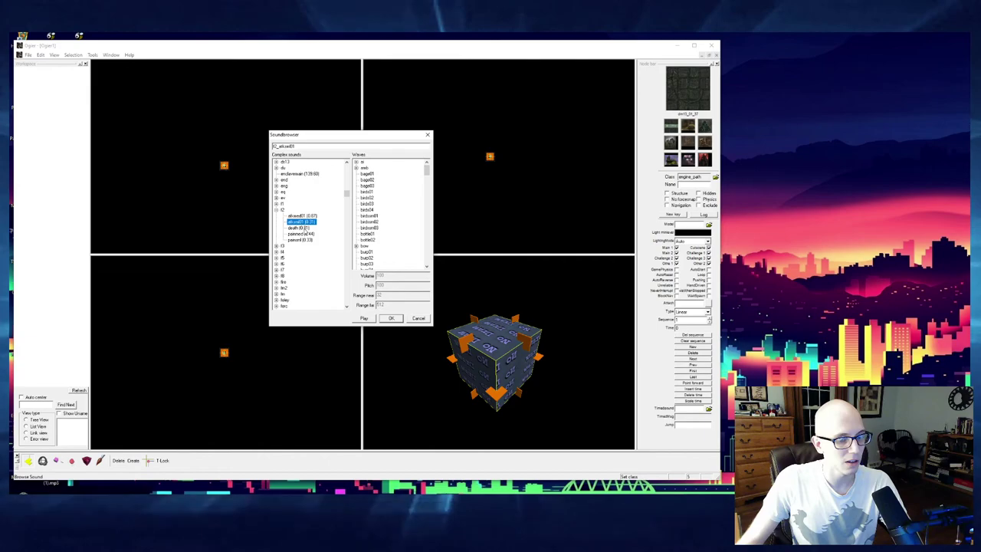
{"action": "left_click", "coordinate": [277, 252]}
{"action": "left_click", "coordinate": [299, 269]}
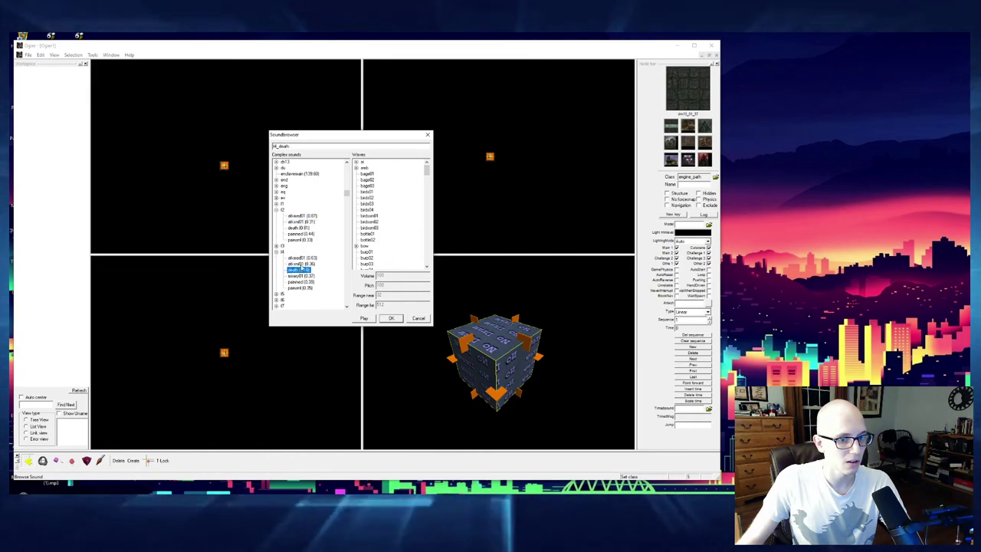
{"action": "left_click", "coordinate": [276, 210]}
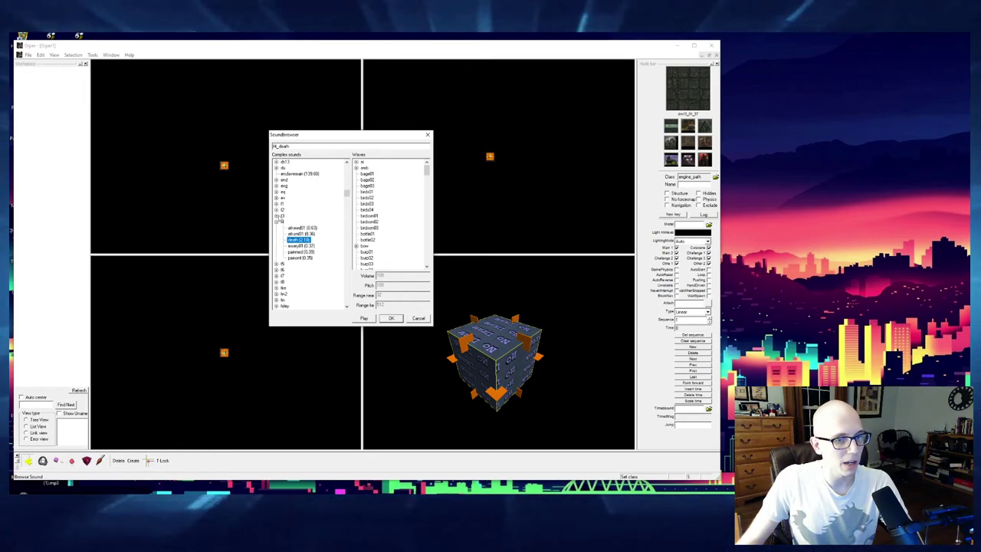
{"action": "left_click", "coordinate": [277, 220]}
Audition event01 in the ev group and collapse the group.
{"action": "left_click", "coordinate": [277, 198]}
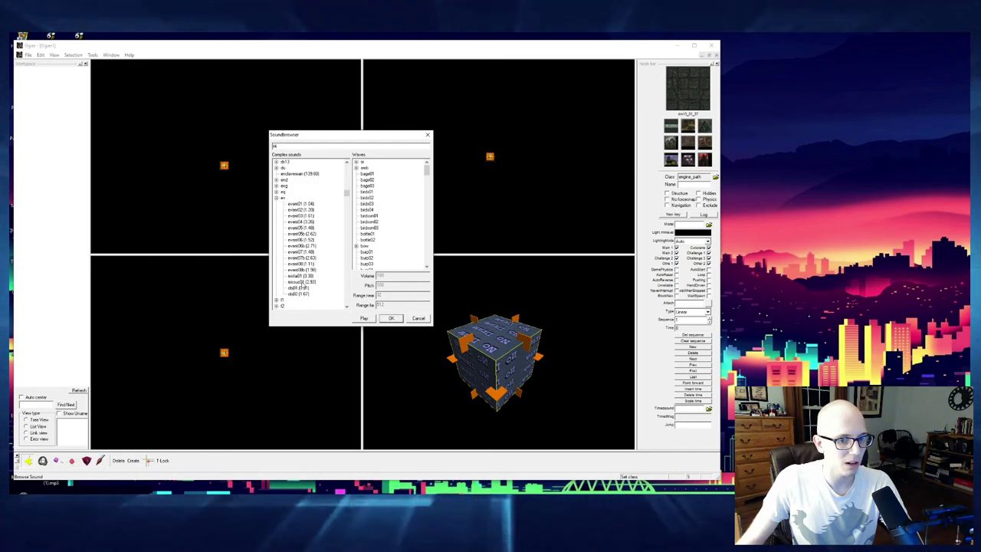
{"action": "left_click", "coordinate": [302, 210]}
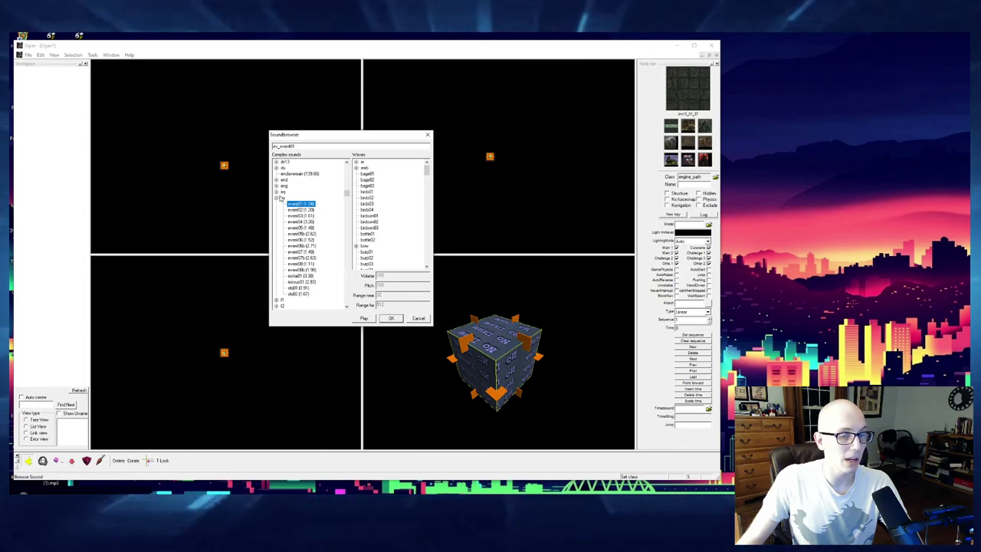
{"action": "left_click", "coordinate": [277, 199]}
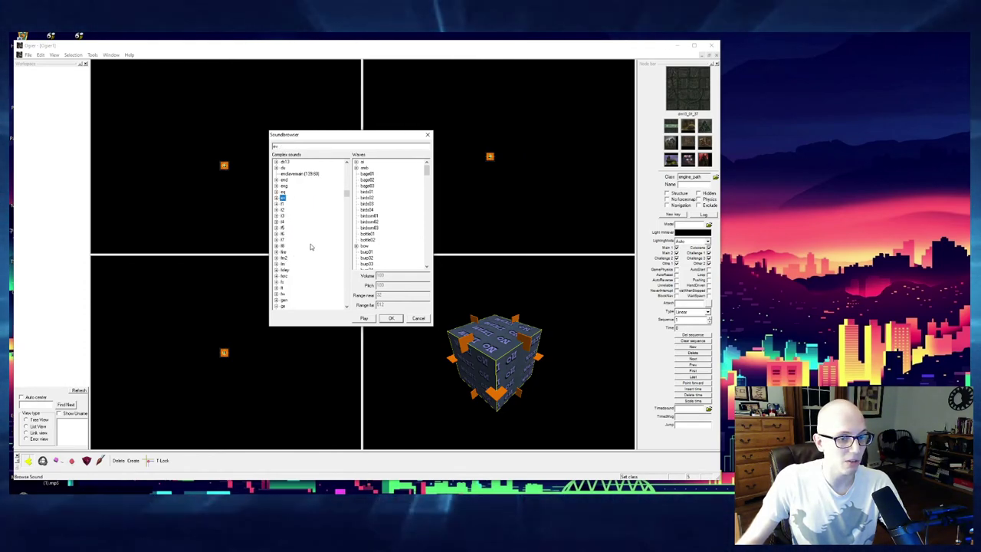
Audition the drink01b sound and return to the start of the complex sounds list.
{"action": "scroll", "coordinate": [296, 240], "scroll_direction": "up", "scroll_amount": 7}
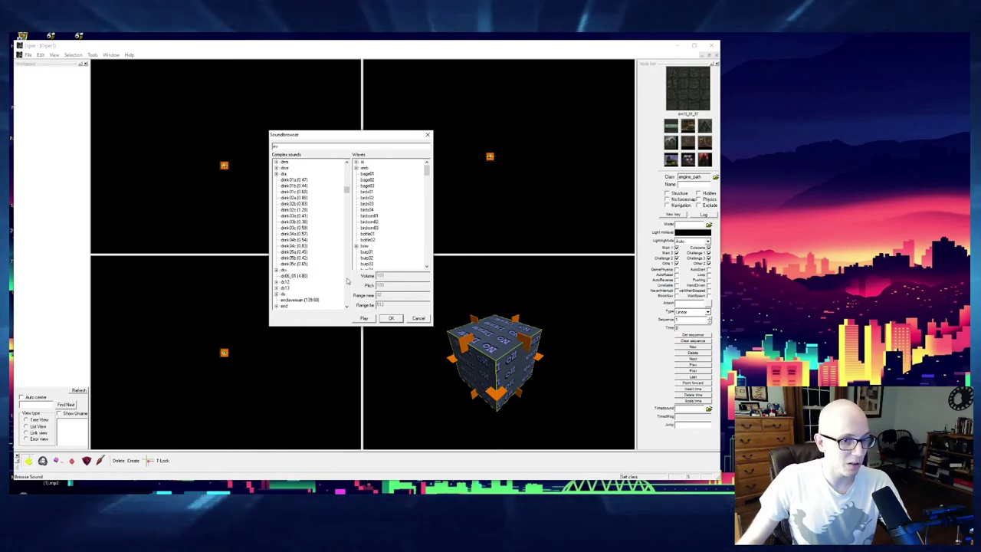
{"action": "scroll", "coordinate": [318, 244], "scroll_direction": "up", "scroll_amount": 4}
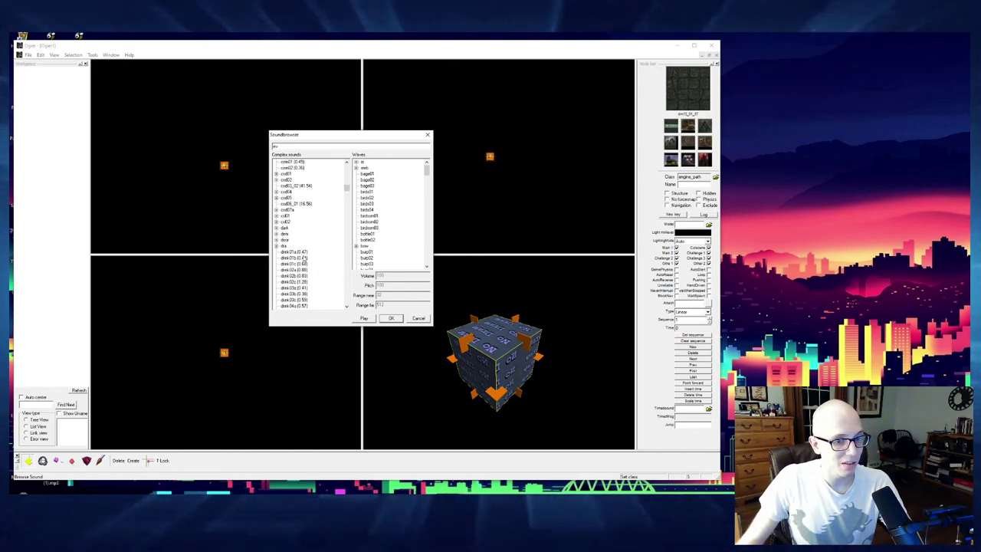
{"action": "left_click", "coordinate": [300, 257]}
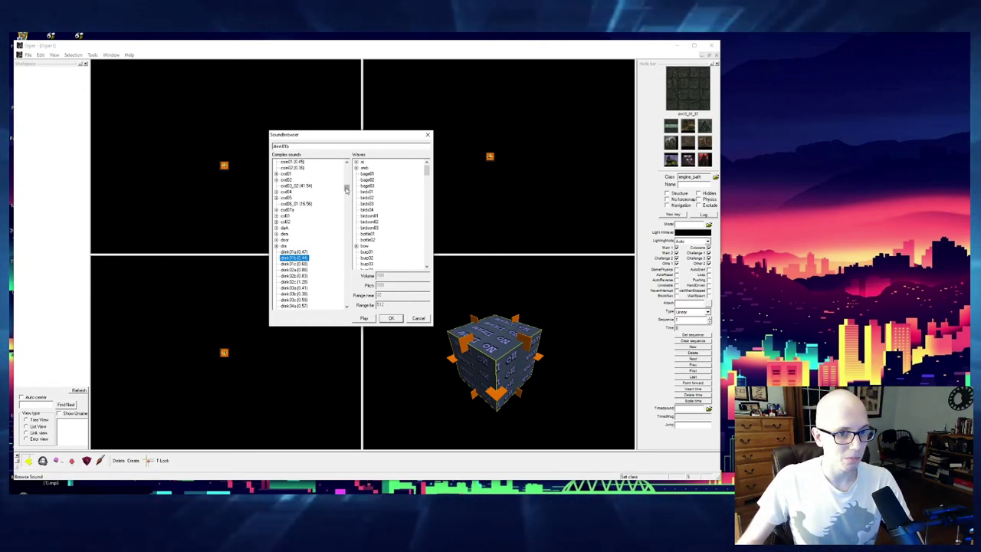
{"action": "left_click_drag", "start_coordinate": [347, 187], "coordinate": [346, 163]}
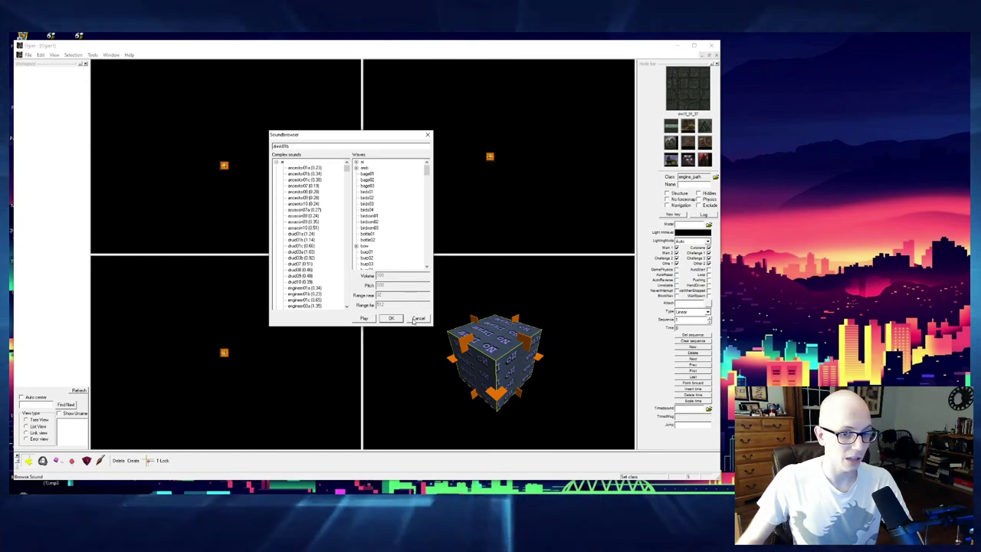
Close the sound browser and texture the cube with paint08, leaving the cube selected.
{"action": "left_click", "coordinate": [391, 318]}
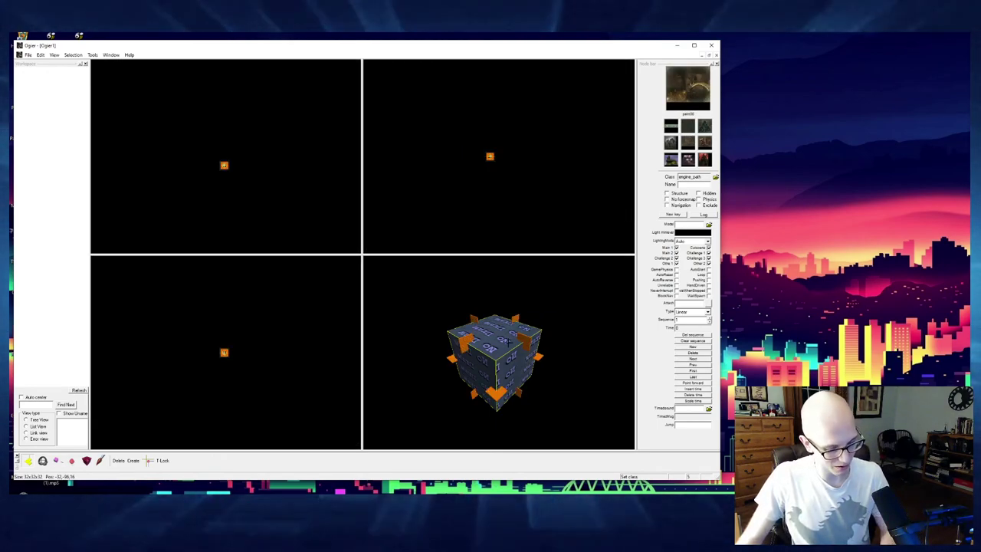
{"action": "key", "text": "ctrl+v"}
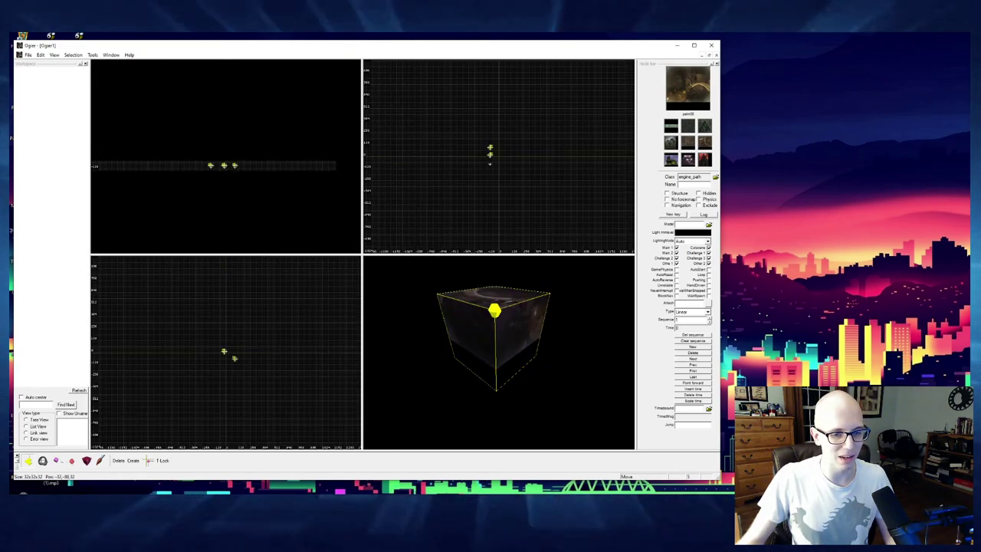
{"action": "left_click", "coordinate": [223, 352]}
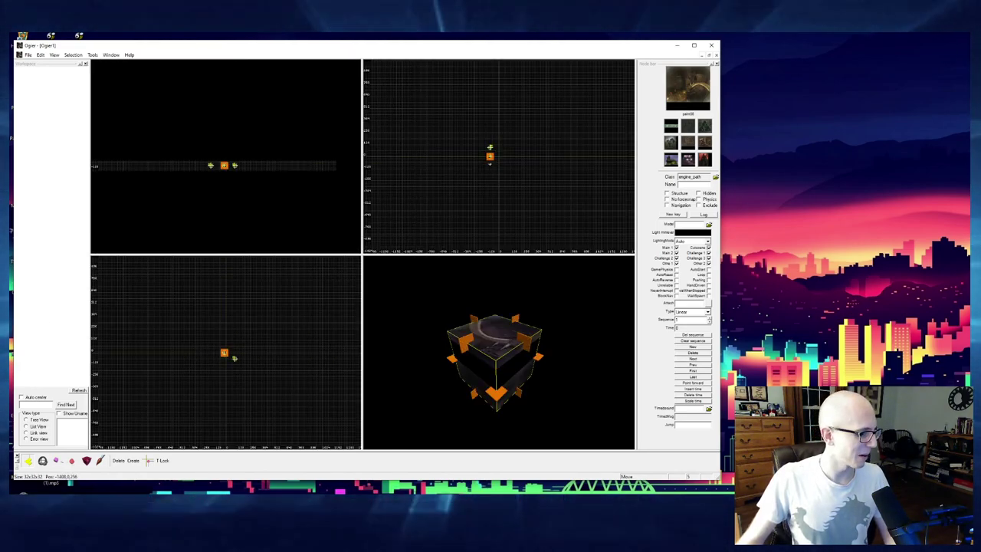